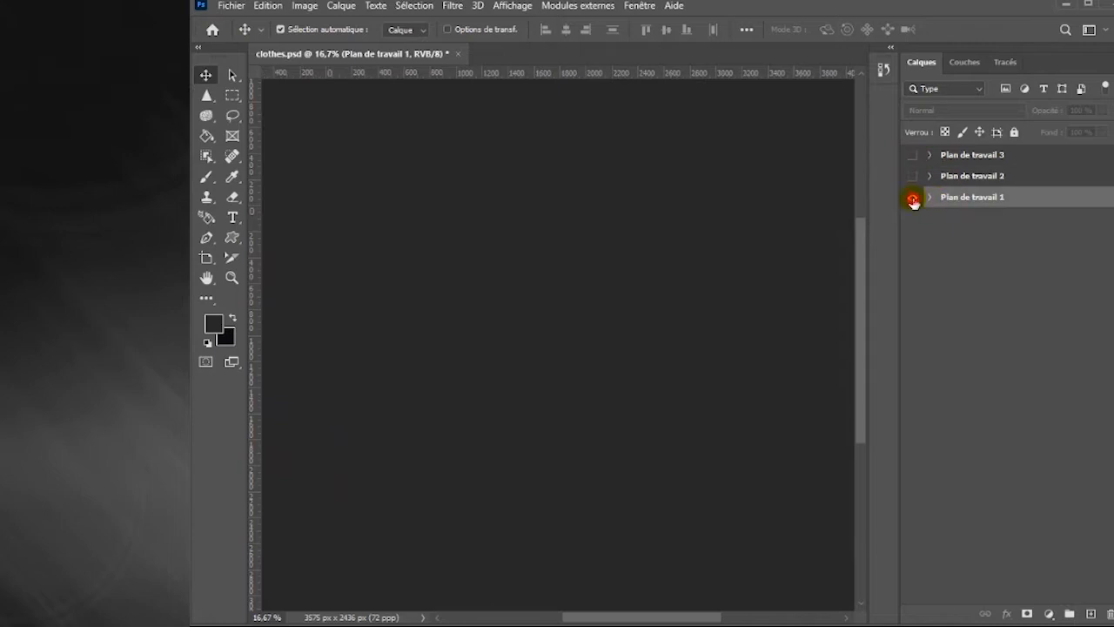
# Zoom to 25% and centre Plan de travail 1 so the whole blank artboard is in view
pyautogui.press('space')
pyautogui.moveTo(376, 315); pyautogui.dragTo(385, 315)
pyautogui.hotkey('ctrl', '+')
pyautogui.click(398, 338)
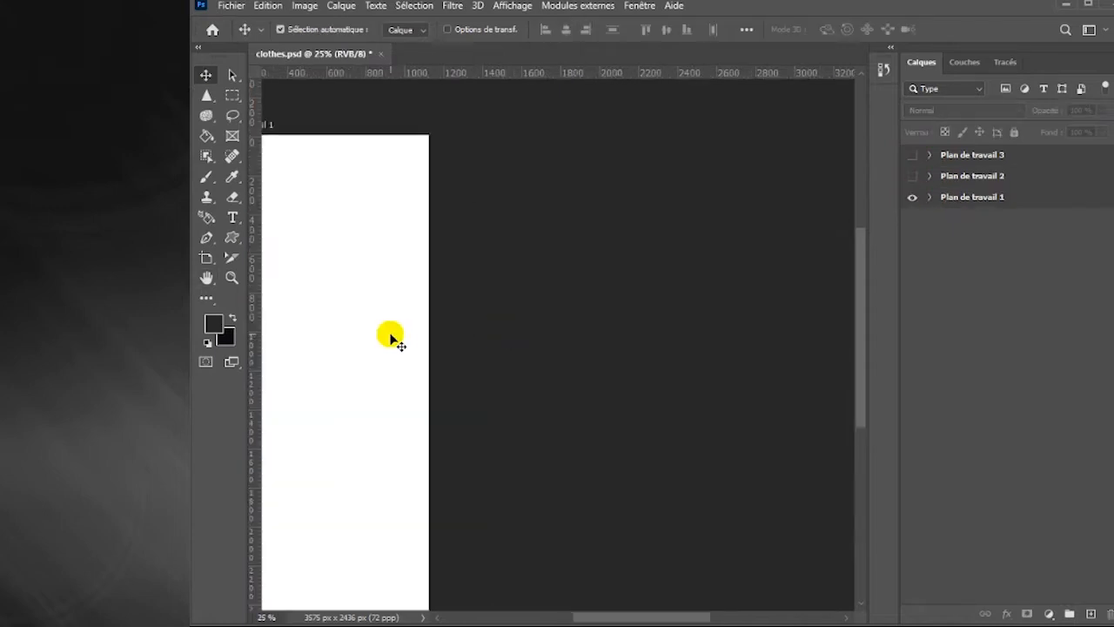
pyautogui.press('space')
pyautogui.moveTo(439, 314); pyautogui.dragTo(505, 293)
pyautogui.click(203, 76)
pyautogui.click(754, 228)
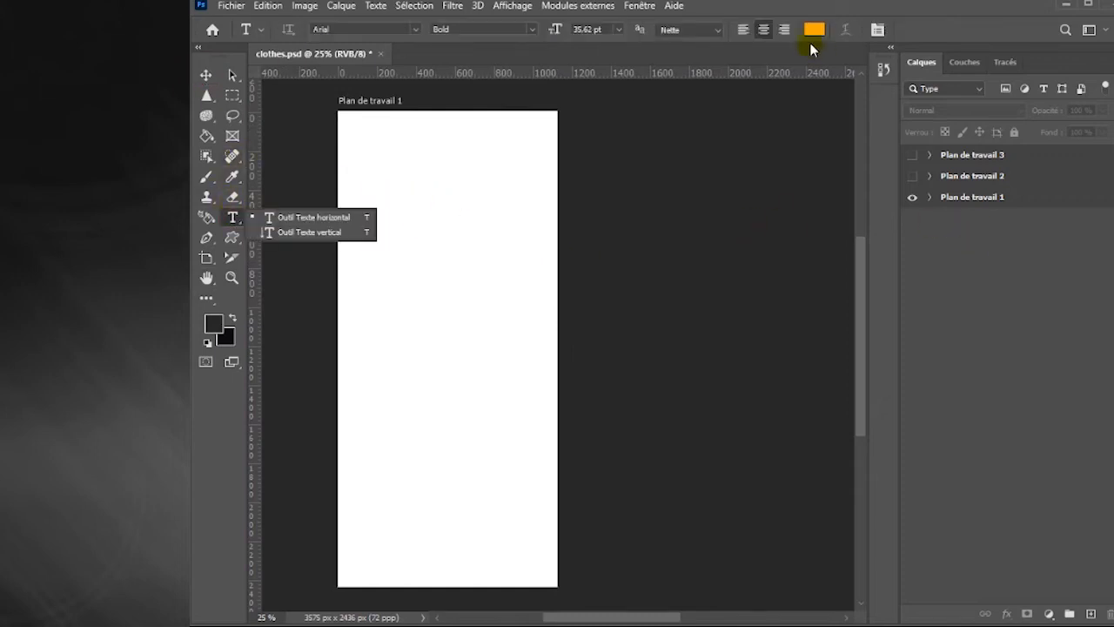
# Set the text colour to white (ffffff) by sampling the artboard
pyautogui.click(814, 30)
pyautogui.click(485, 312)
pyautogui.click(985, 345)
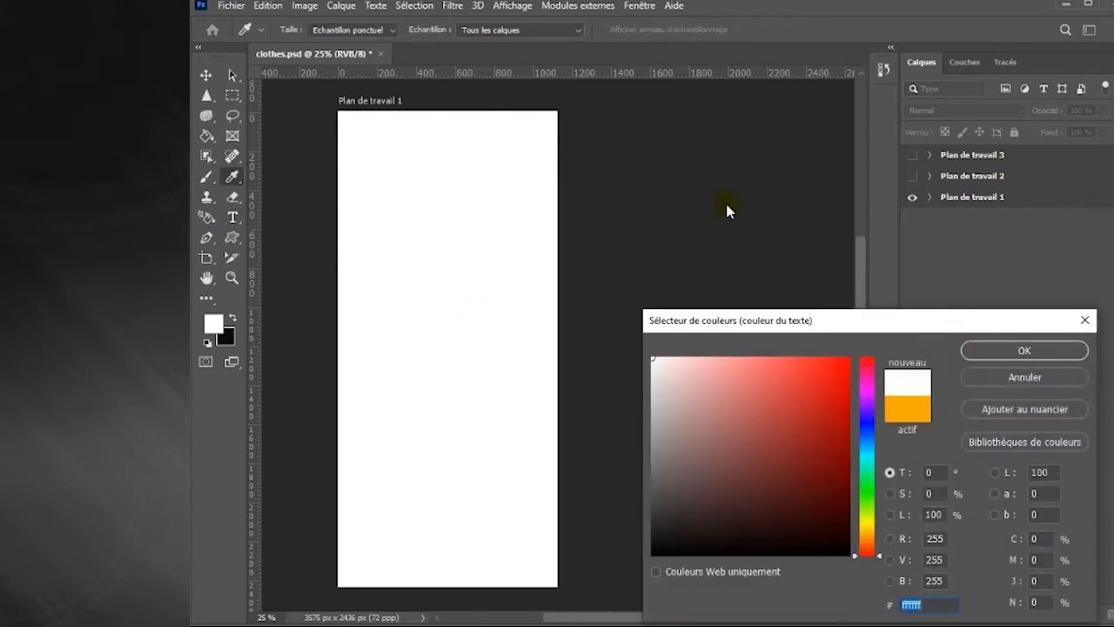
pyautogui.click(1025, 351)
# Set the text colour to black using hex value 000
pyautogui.click(815, 31)
pyautogui.rightClick(928, 605)
pyautogui.click(957, 544)
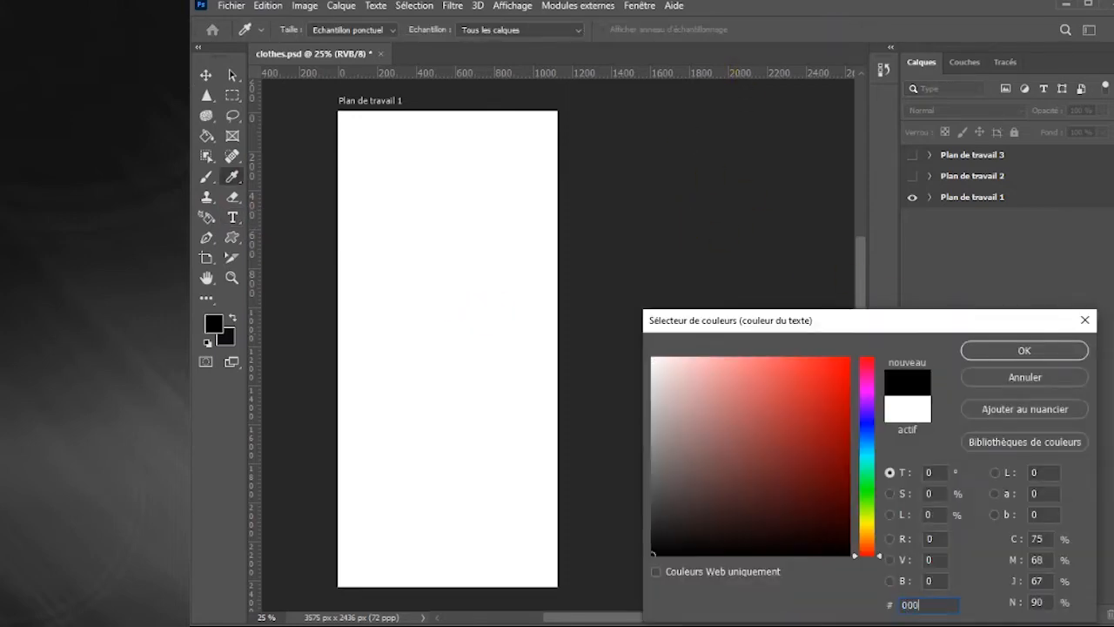
pyautogui.press('Return')
# Add the text "Clothes", enlarge it to about 119 pt and place it at the artboard's upper left as the heading
pyautogui.click(388, 236)
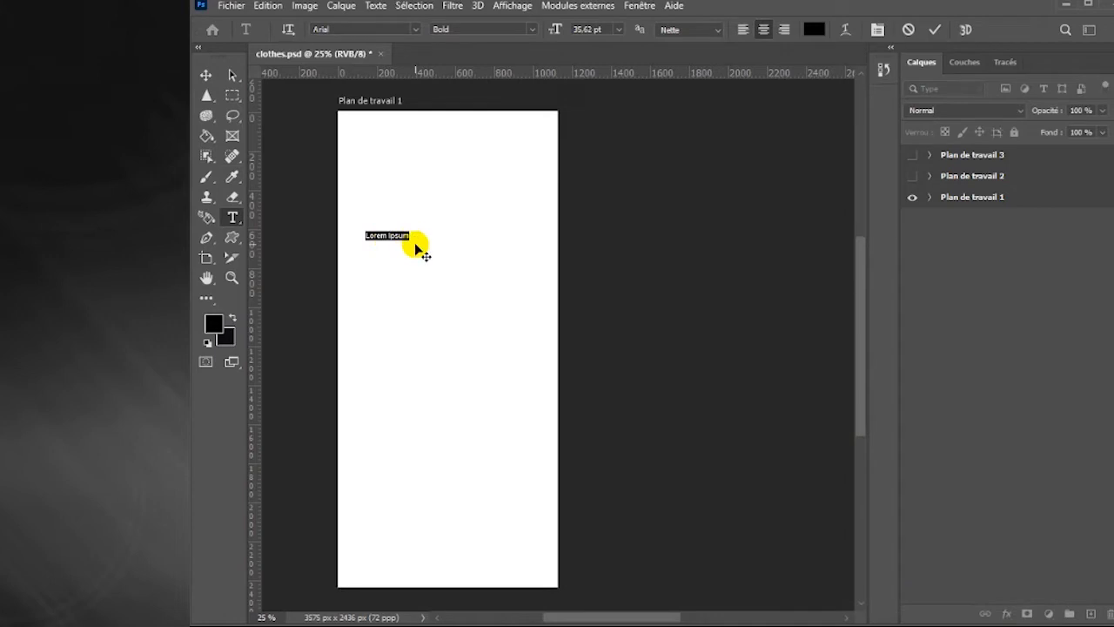
pyautogui.click(206, 75)
pyautogui.hotkey('ctrl', 't')
pyautogui.moveTo(413, 229); pyautogui.dragTo(400, 165)
pyautogui.click(515, 130)
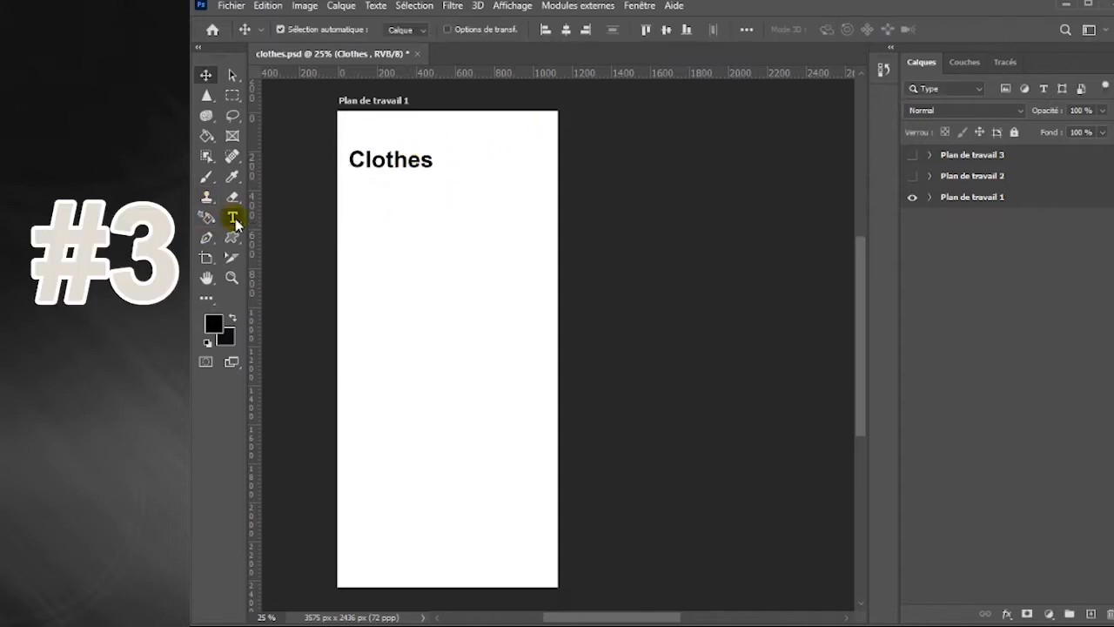
# Change the font style of the "Clothes" heading to Regular
pyautogui.click(233, 218)
pyautogui.click(538, 35)
pyautogui.click(492, 42)
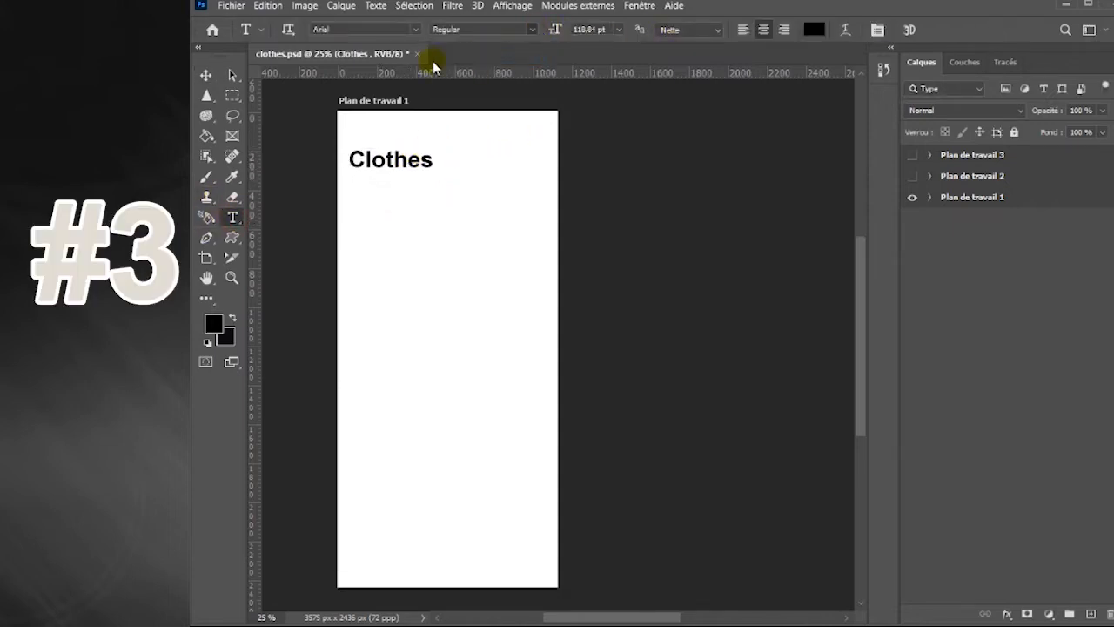
pyautogui.click(207, 78)
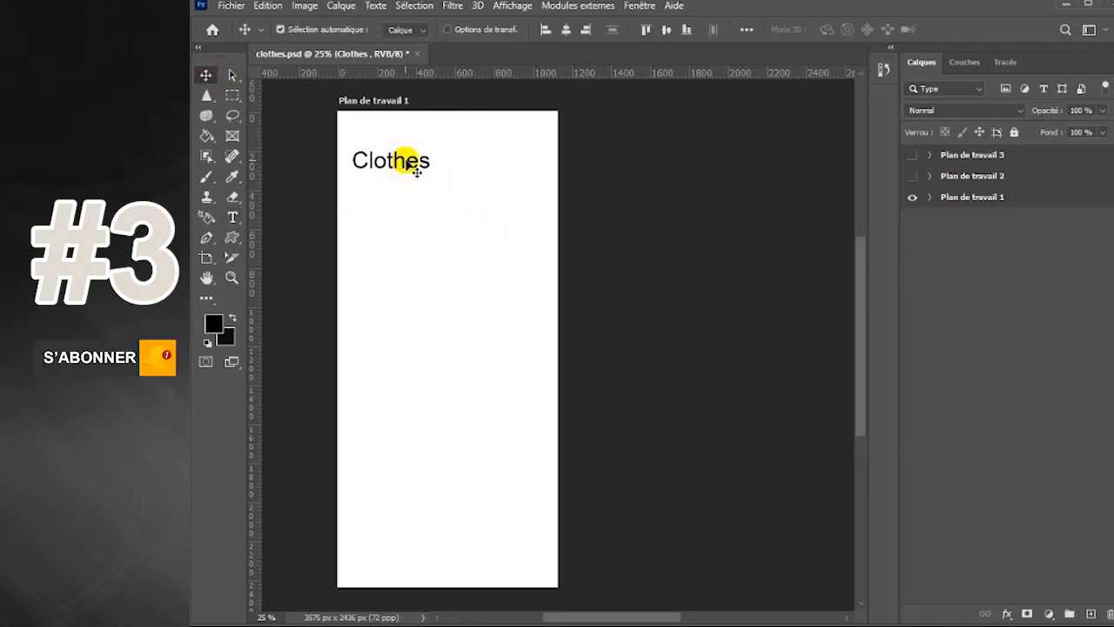
# Duplicate the "Clothes" heading below itself and replace the copy's text with the widely spaced words "All Women Children Men"
pyautogui.moveTo(419, 170); pyautogui.dragTo(419, 234)
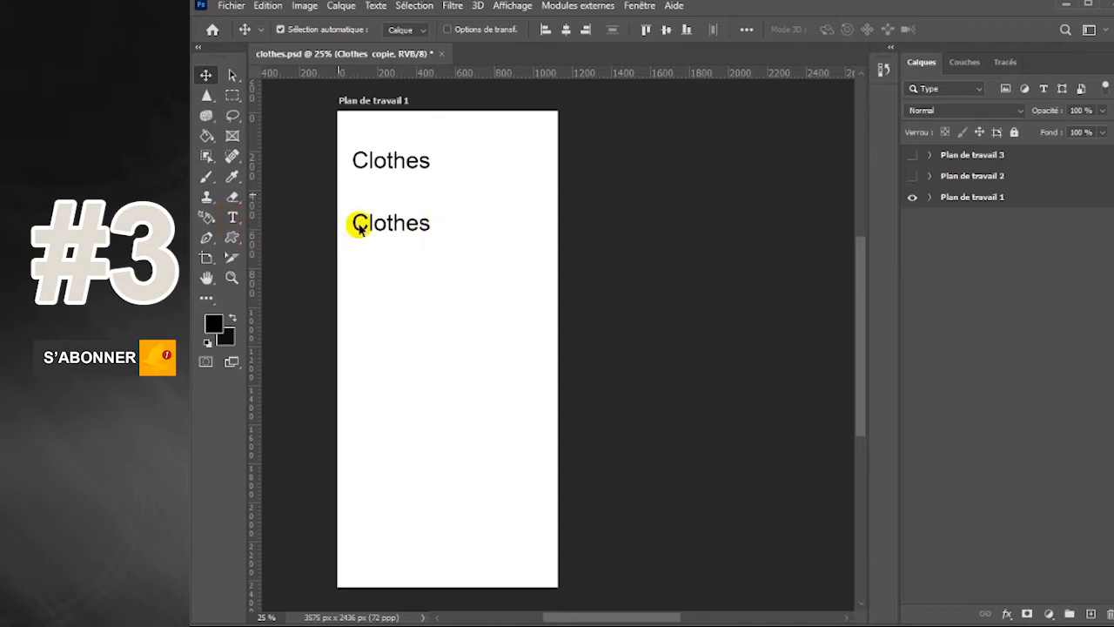
pyautogui.press('t')
pyautogui.moveTo(424, 223); pyautogui.dragTo(355, 223)
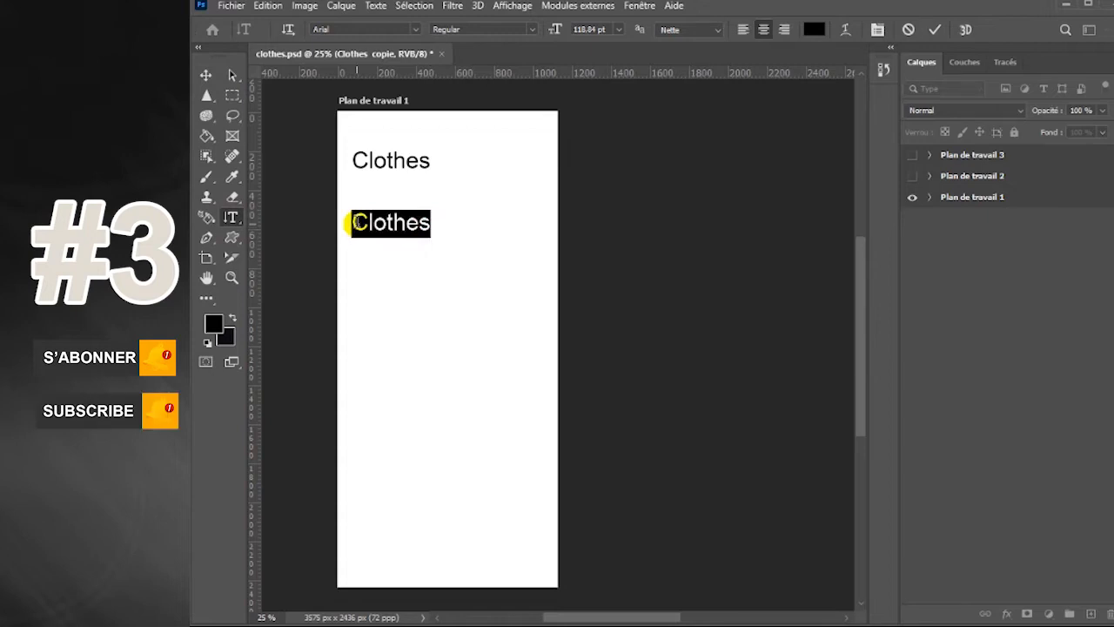
pyautogui.write('All')
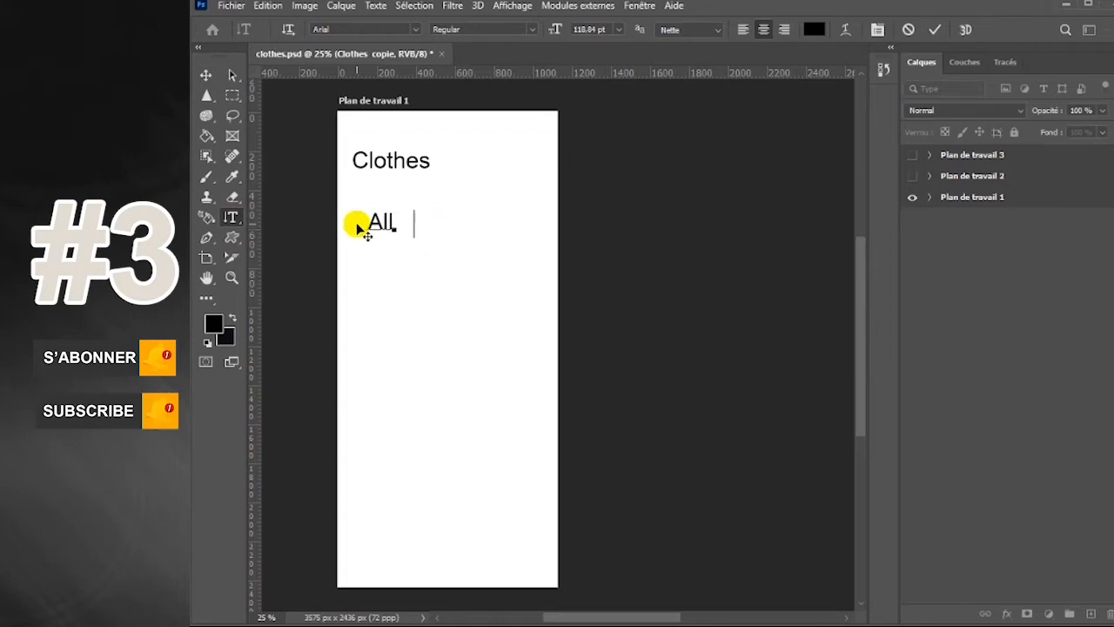
pyautogui.write('       Women')
pyautogui.write('      Children')
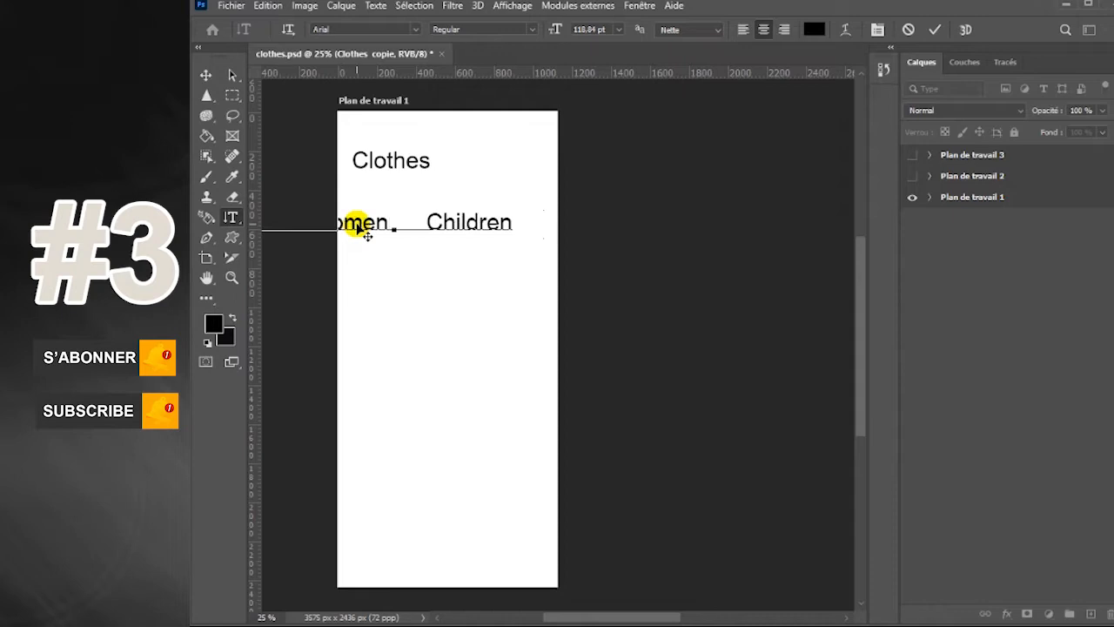
pyautogui.write('     Men')
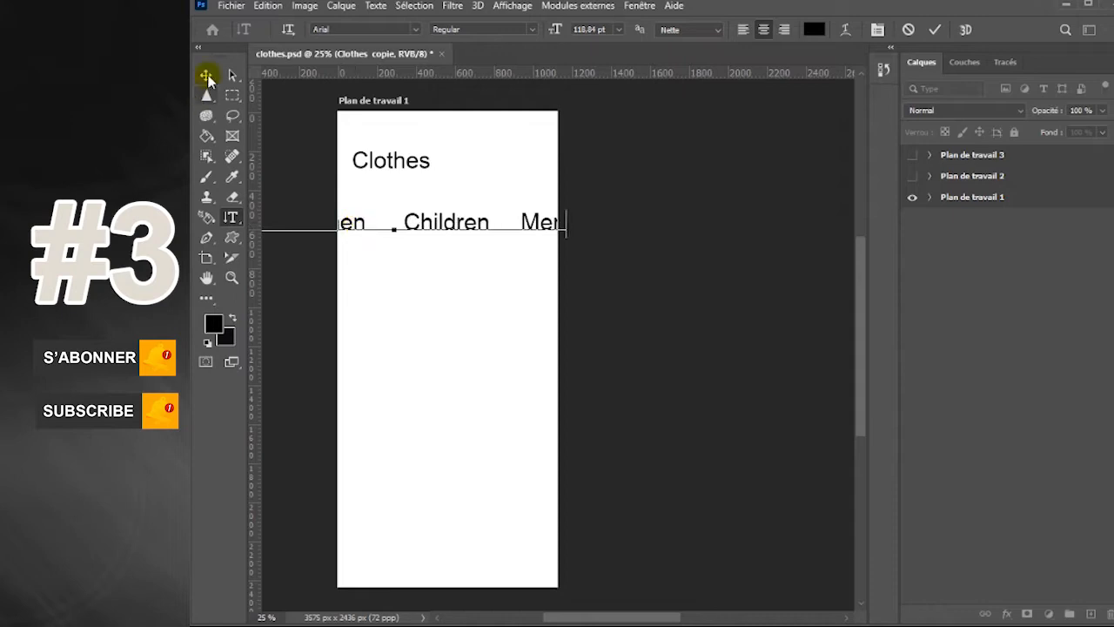
pyautogui.click(206, 74)
# Set the category text's size to 50 pt and move the row below the heading, aligned with its left edge
pyautogui.click(231, 217)
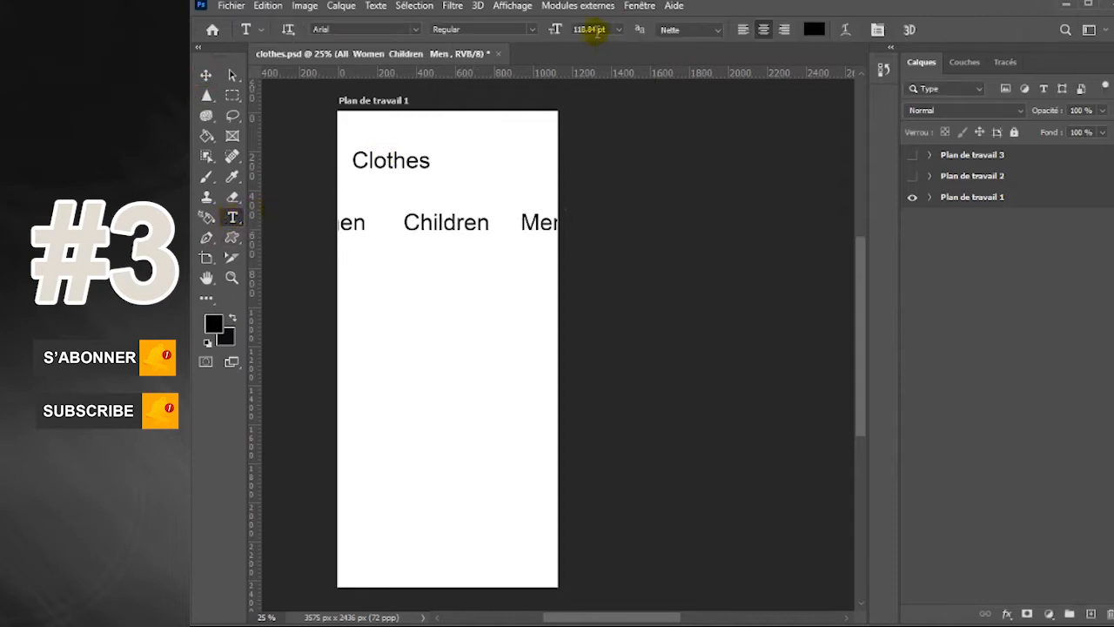
pyautogui.write('50')
pyautogui.press('Return')
pyautogui.click(207, 75)
pyautogui.moveTo(423, 226); pyautogui.dragTo(490, 206)
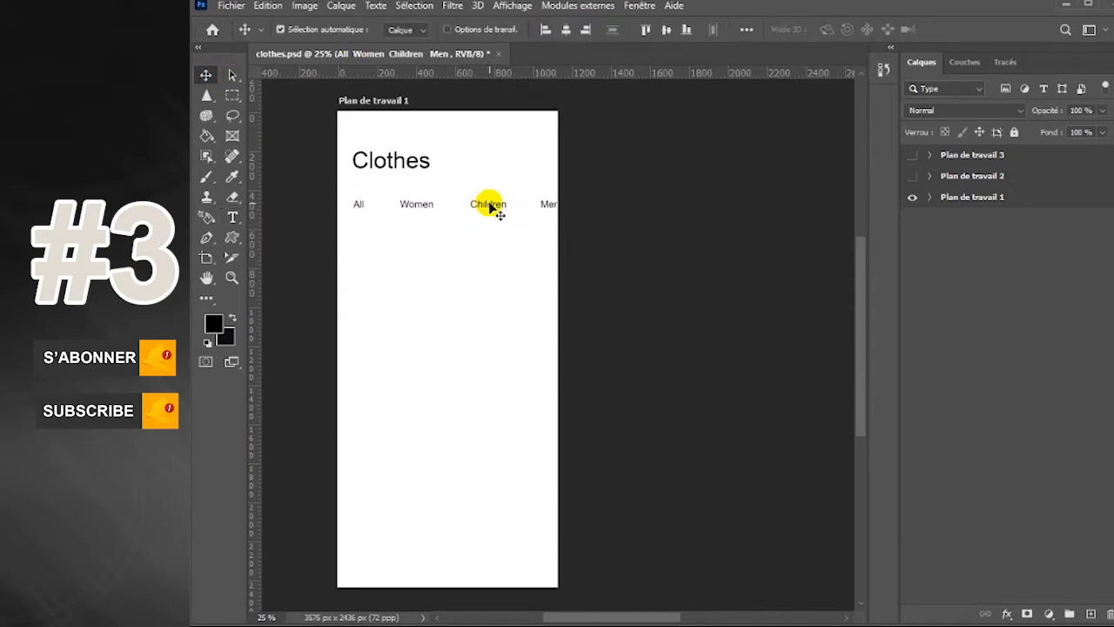
pyautogui.hotkey('shift', 'Down')
pyautogui.hotkey('shift', 'Down')
pyautogui.hotkey('shift', 'Down')
pyautogui.hotkey('shift', 'Down')
pyautogui.hotkey('shift', 'Down')
pyautogui.hotkey('shift', 'Down')
pyautogui.hotkey('shift', 'Down')
pyautogui.hotkey('shift', 'Down')
pyautogui.hotkey('shift', 'Down')
pyautogui.hotkey('shift', 'Down')
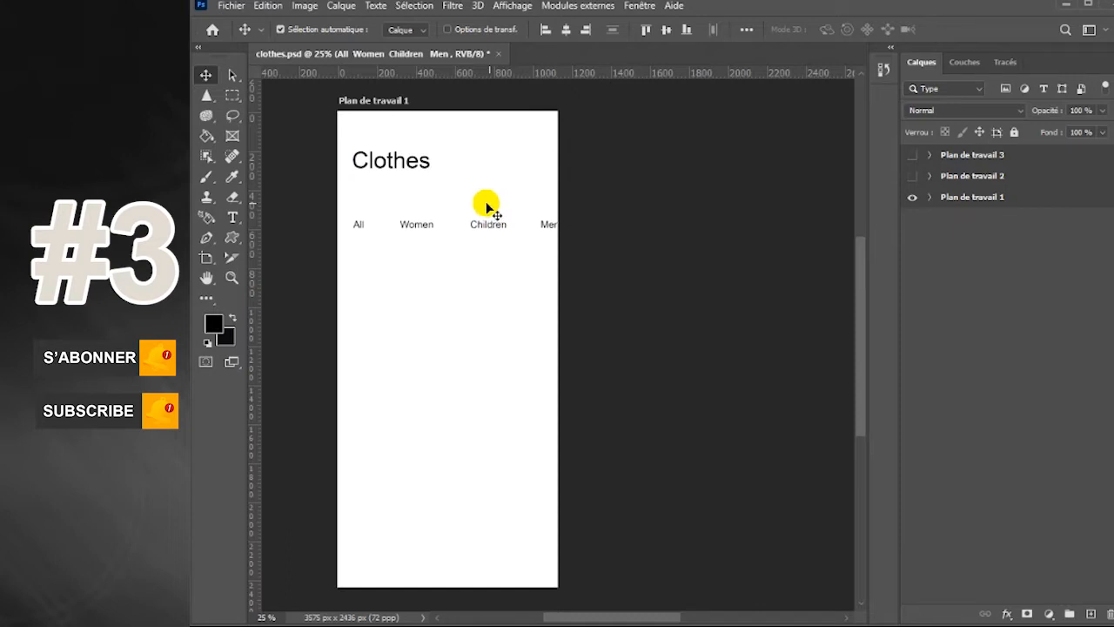
# Draw a rounded rectangle about 989 by 126 px and centre it between the "Clothes" heading and the category row
pyautogui.rightClick(232, 238)
pyautogui.click(287, 251)
pyautogui.moveTo(352, 176); pyautogui.dragTo(544, 199)
pyautogui.click(210, 80)
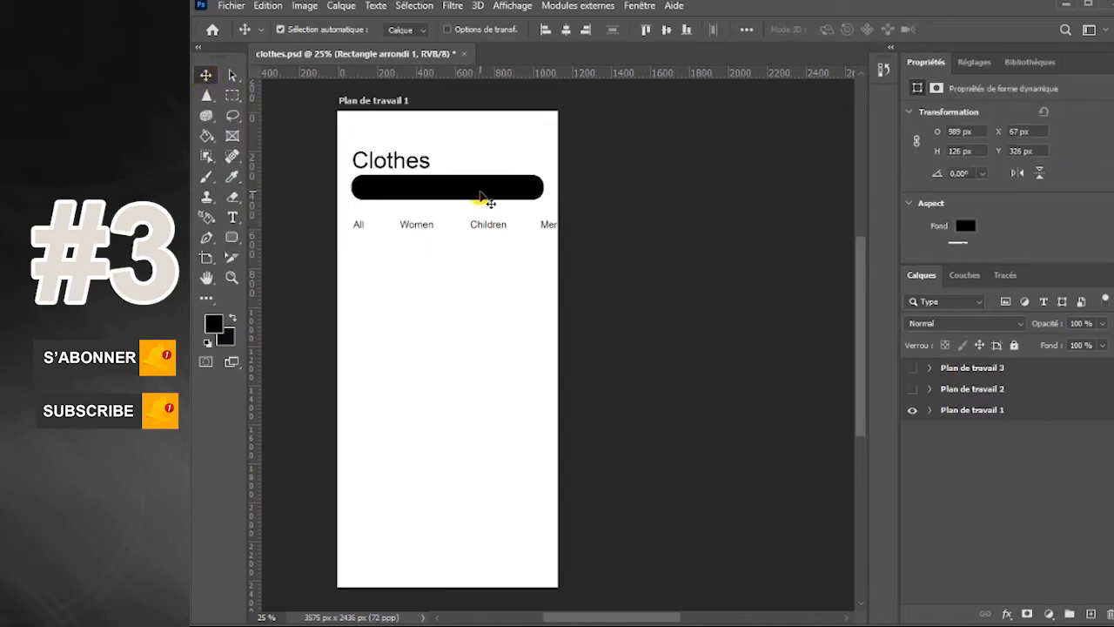
pyautogui.moveTo(480, 190); pyautogui.dragTo(478, 197)
# Apply a beige colour overlay (e3ddd2) to the rounded rectangle below the heading
pyautogui.click(640, 5)
pyautogui.click(704, 450)
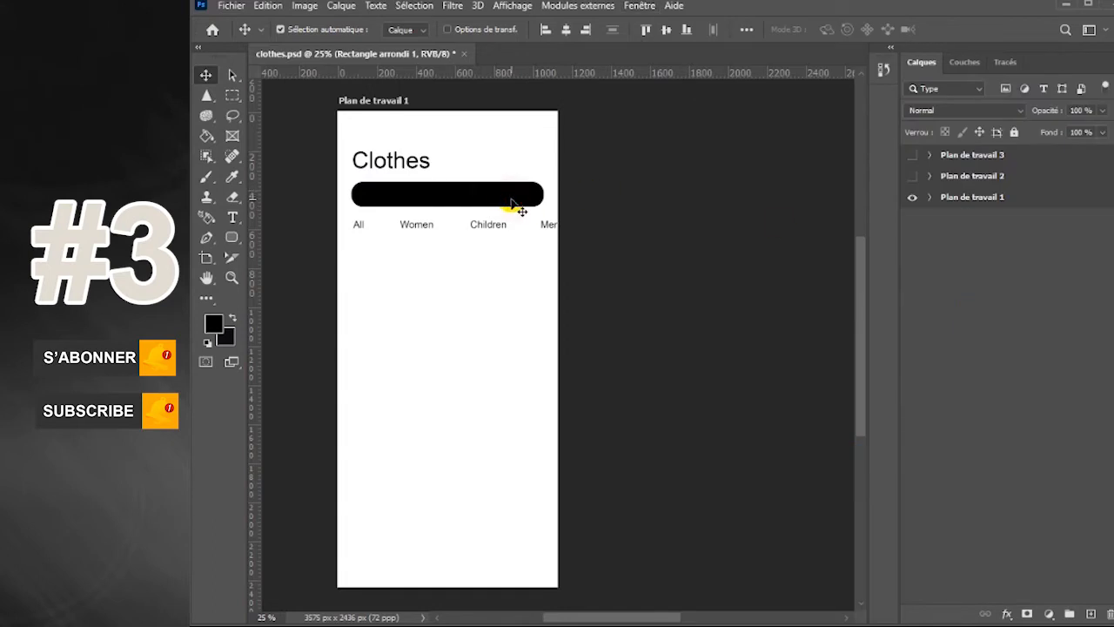
pyautogui.click(929, 197)
pyautogui.click(1055, 230)
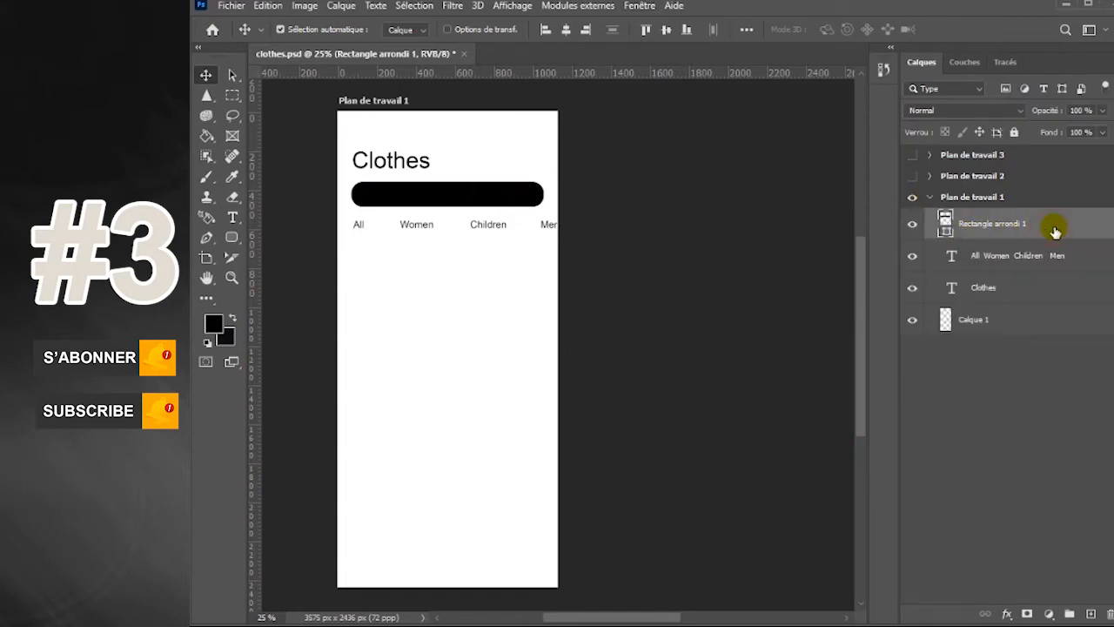
pyautogui.doubleClick(1054, 231)
pyautogui.moveTo(940, 56); pyautogui.dragTo(762, 185)
pyautogui.click(503, 329)
pyautogui.click(883, 251)
pyautogui.click(666, 379)
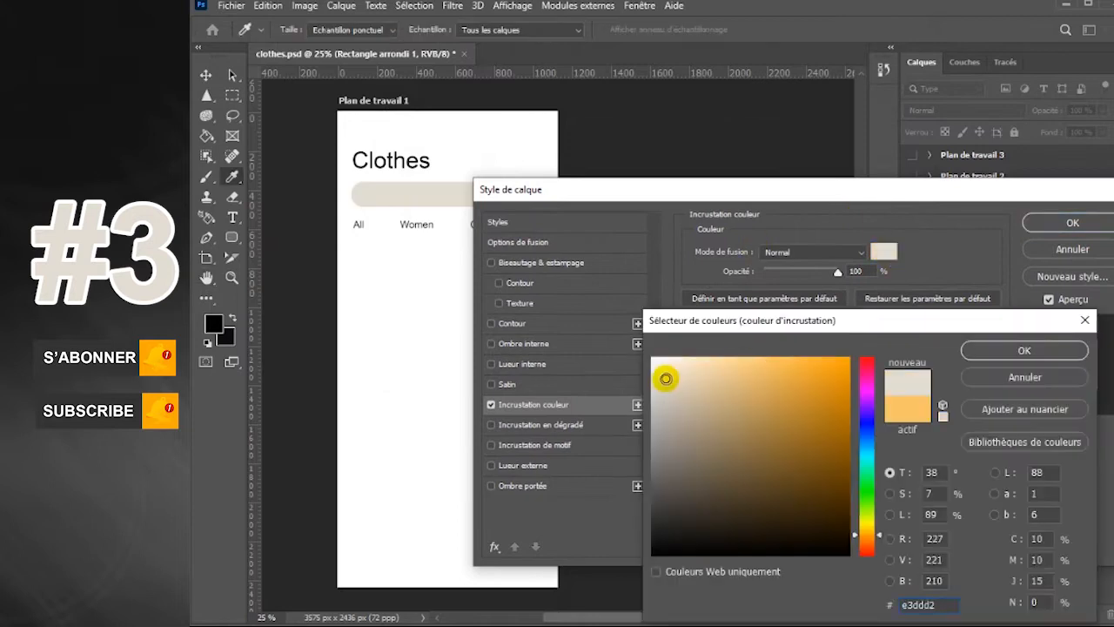
pyautogui.click(1015, 352)
pyautogui.click(1036, 223)
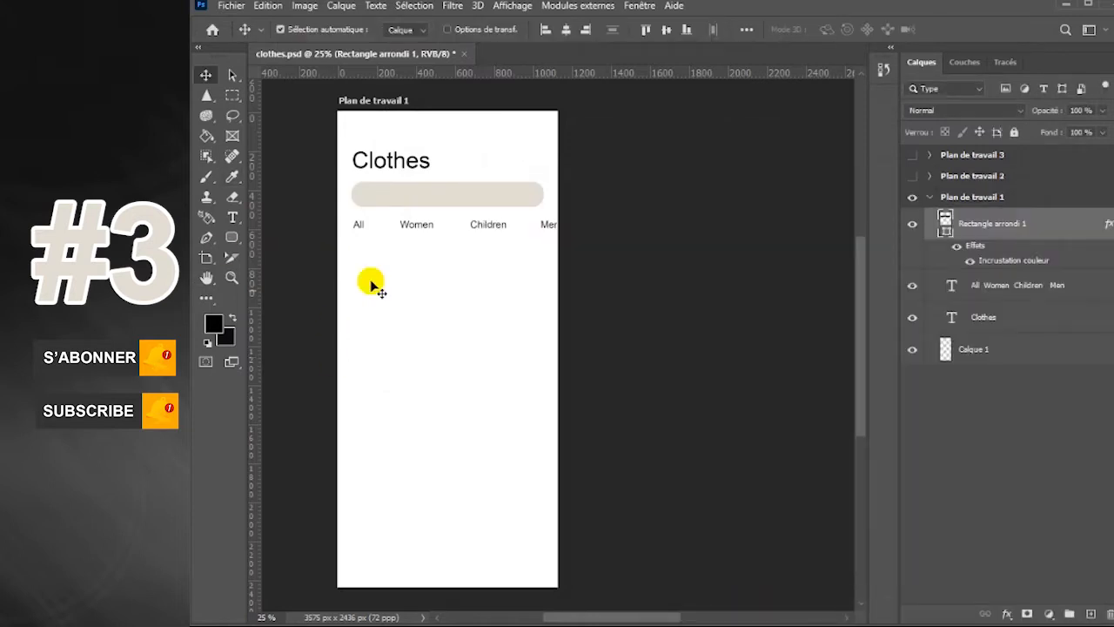
# Draw a rounded rectangle card about 633 by 874 px below the category row and place a copy to its right
pyautogui.click(232, 237)
pyautogui.click(230, 238)
pyautogui.moveTo(355, 251); pyautogui.dragTo(476, 421)
pyautogui.click(205, 75)
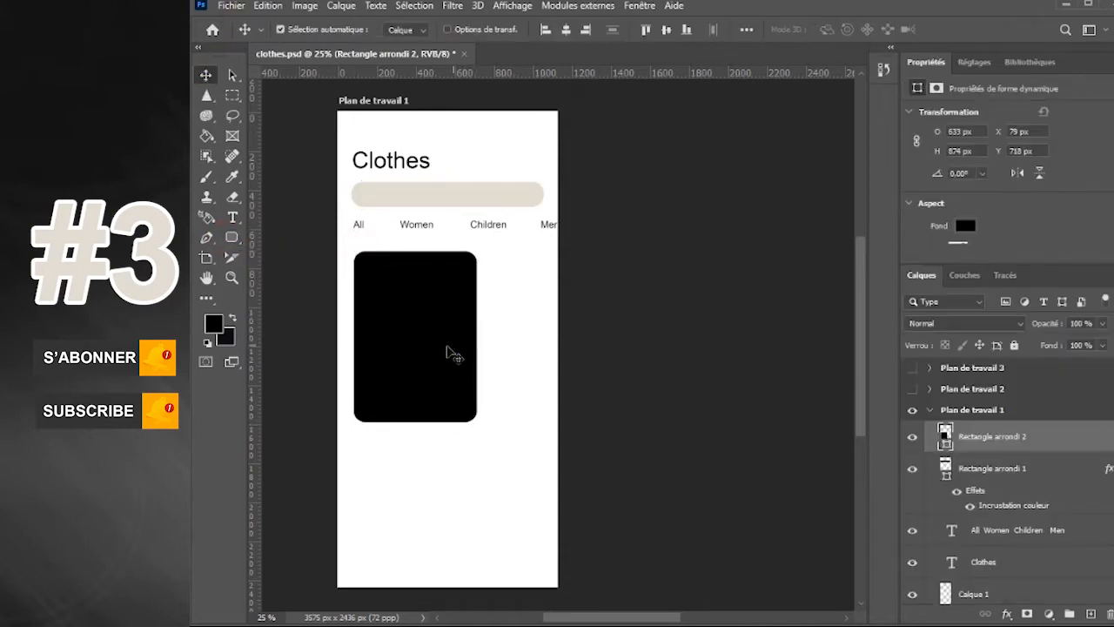
pyautogui.moveTo(469, 358); pyautogui.dragTo(601, 358)
pyautogui.moveTo(540, 378); pyautogui.dragTo(529, 373)
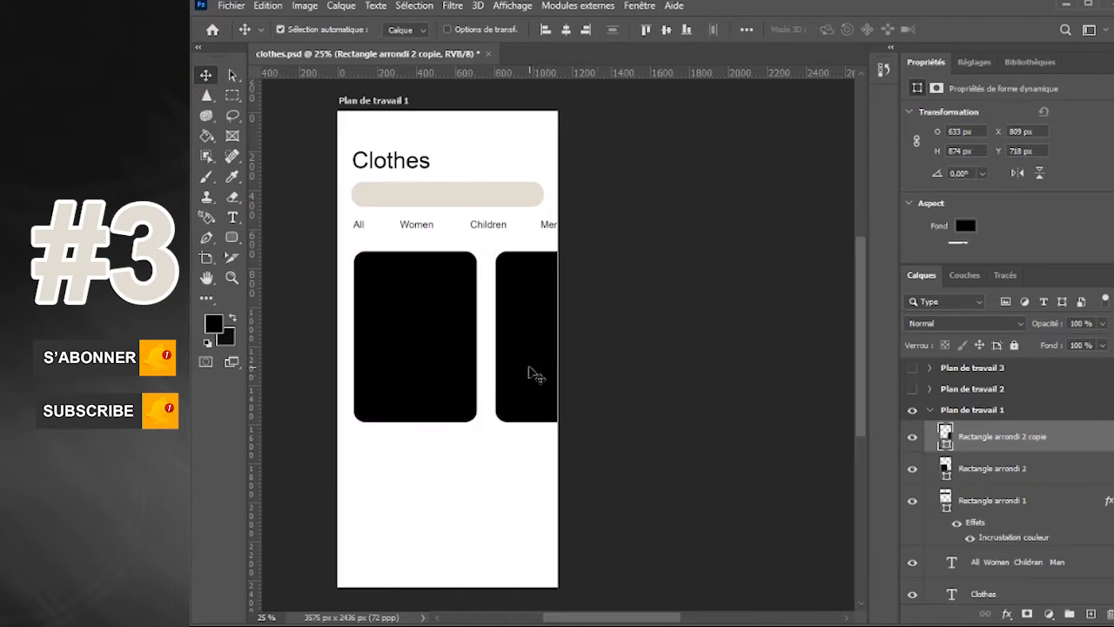
# Place robe-longue-croisee.jpg on a new layer directly above the first card
pyautogui.click(460, 368)
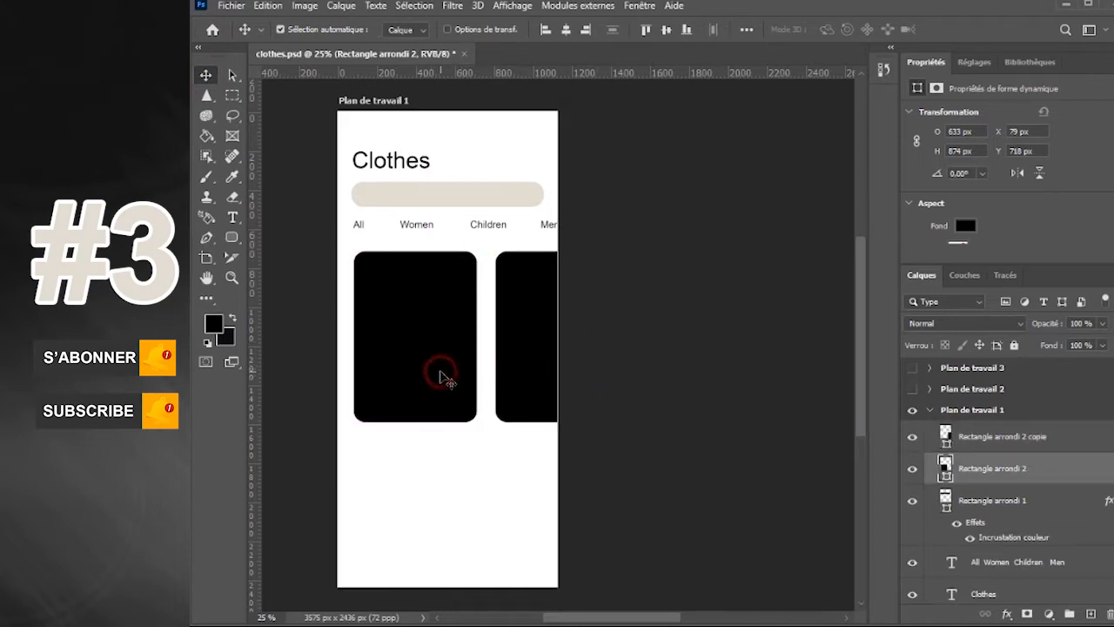
pyautogui.click(1091, 613)
pyautogui.click(231, 5)
pyautogui.click(277, 315)
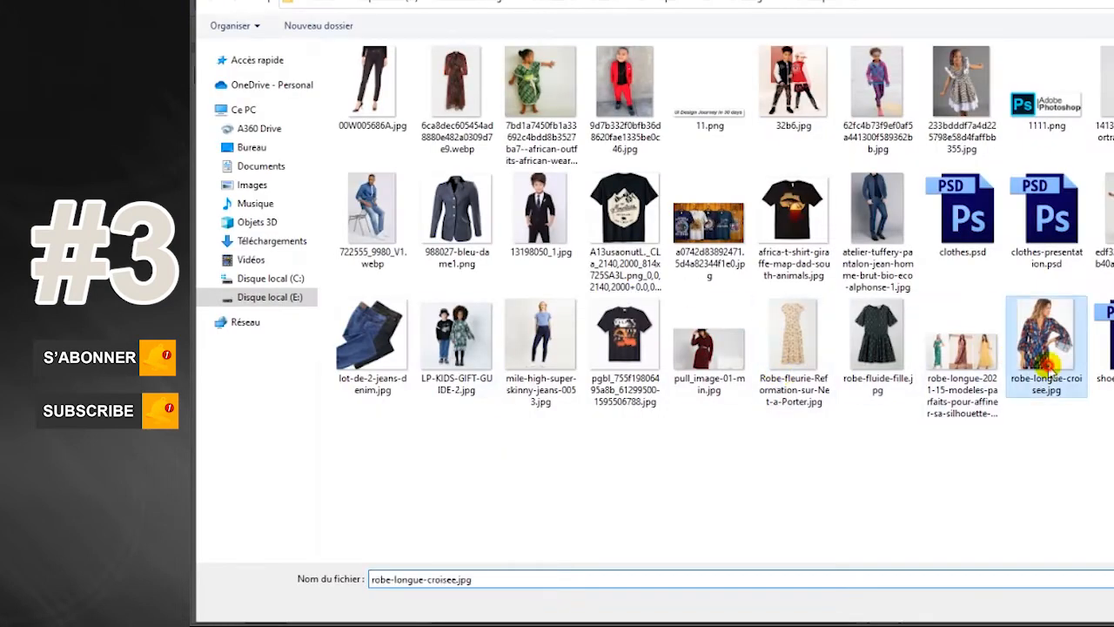
pyautogui.doubleClick(1050, 369)
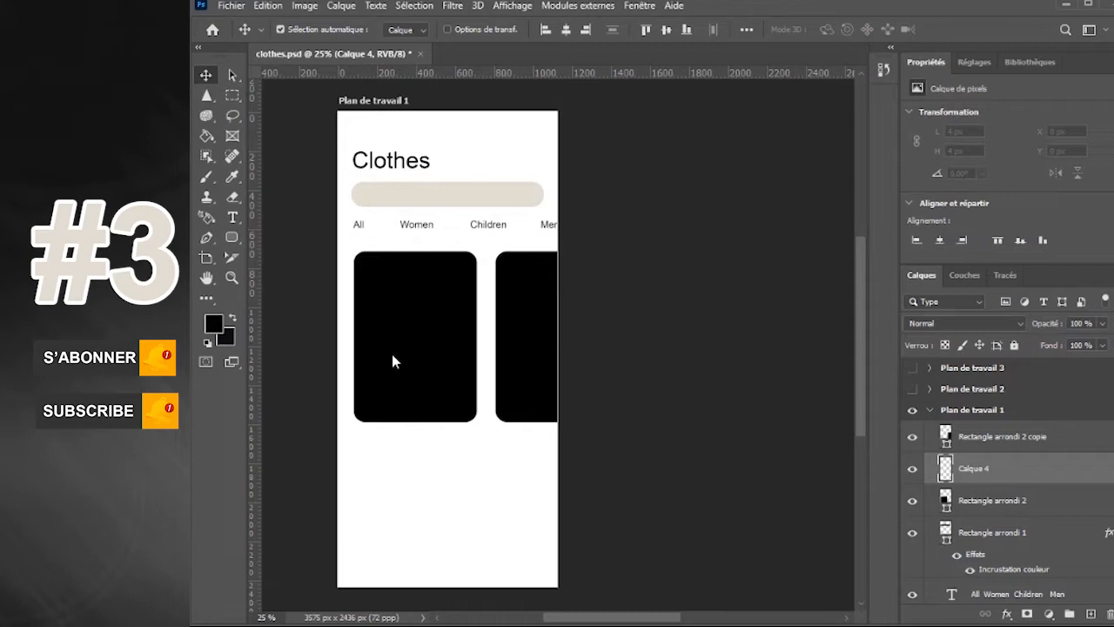
# Enlarge the dress photo to about 794 by 989 px so it covers the first card, and clip it to the card
pyautogui.moveTo(450, 355); pyautogui.dragTo(417, 356)
pyautogui.moveTo(445, 313); pyautogui.dragTo(466, 304)
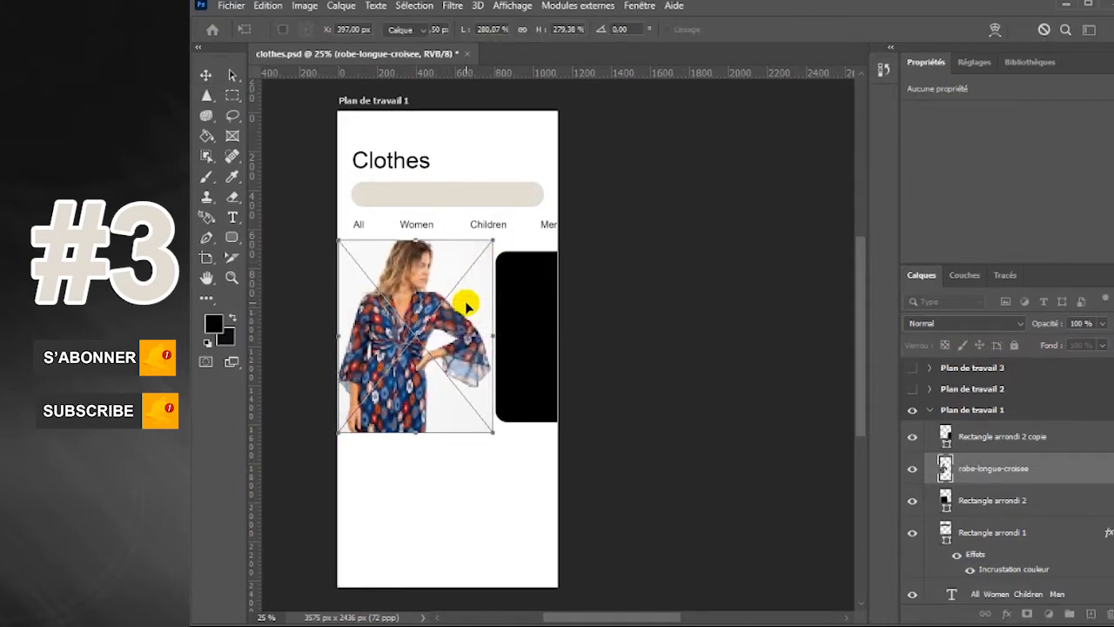
pyautogui.press('Return')
pyautogui.rightClick(1074, 475)
pyautogui.click(1099, 308)
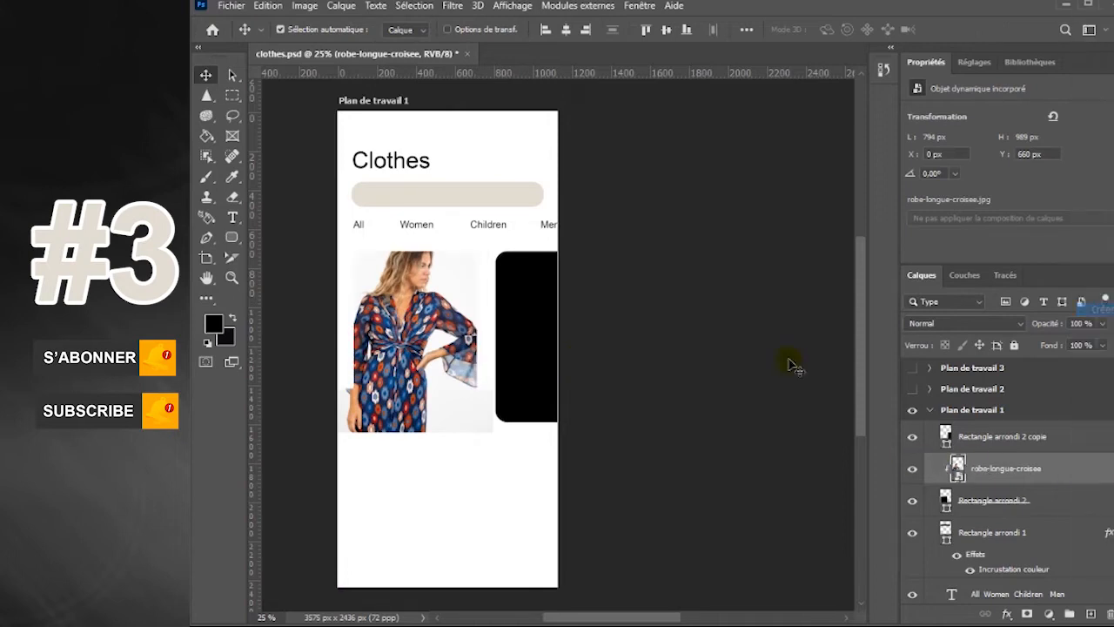
# Place LP-KIDS-GIFT-GUIDE-2.jpg on a new layer directly above the second card
pyautogui.click(1018, 437)
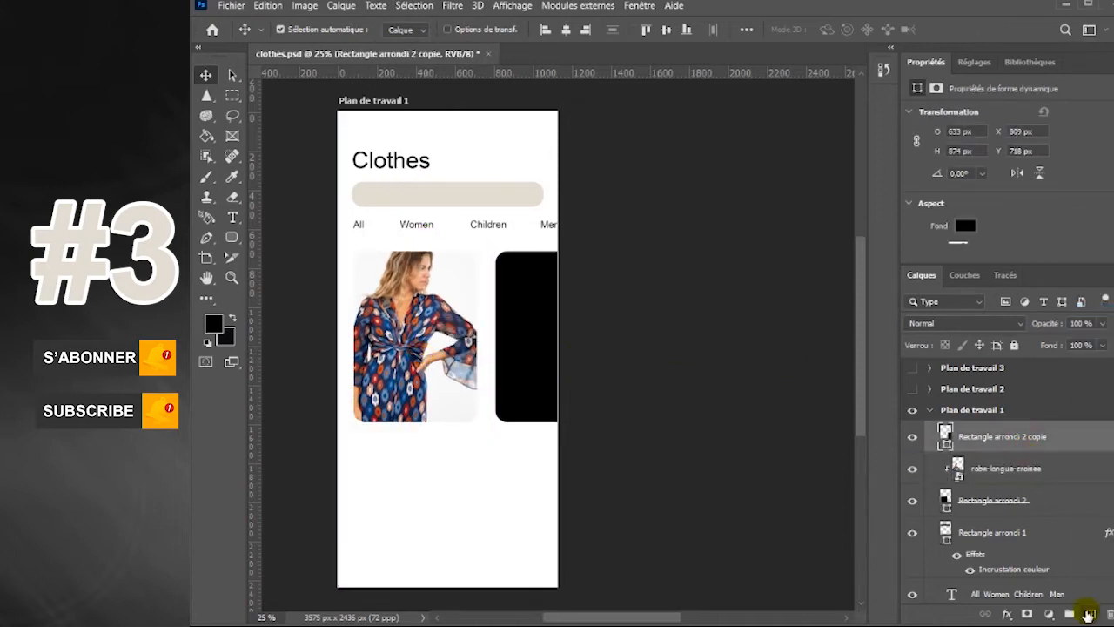
pyautogui.click(1090, 614)
pyautogui.click(231, 5)
pyautogui.click(291, 317)
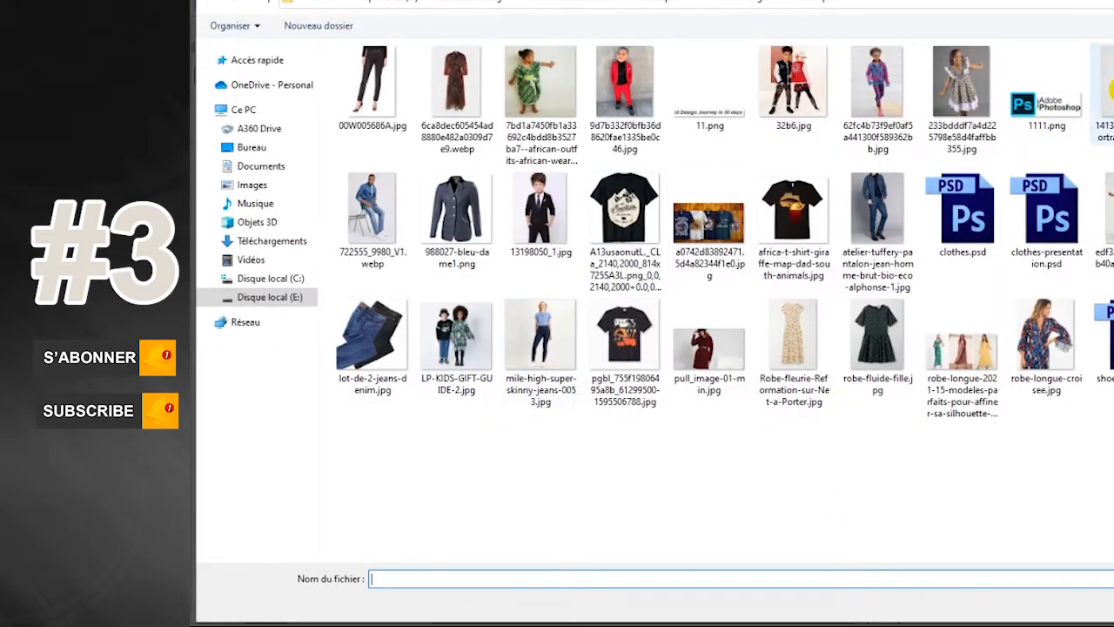
pyautogui.doubleClick(454, 342)
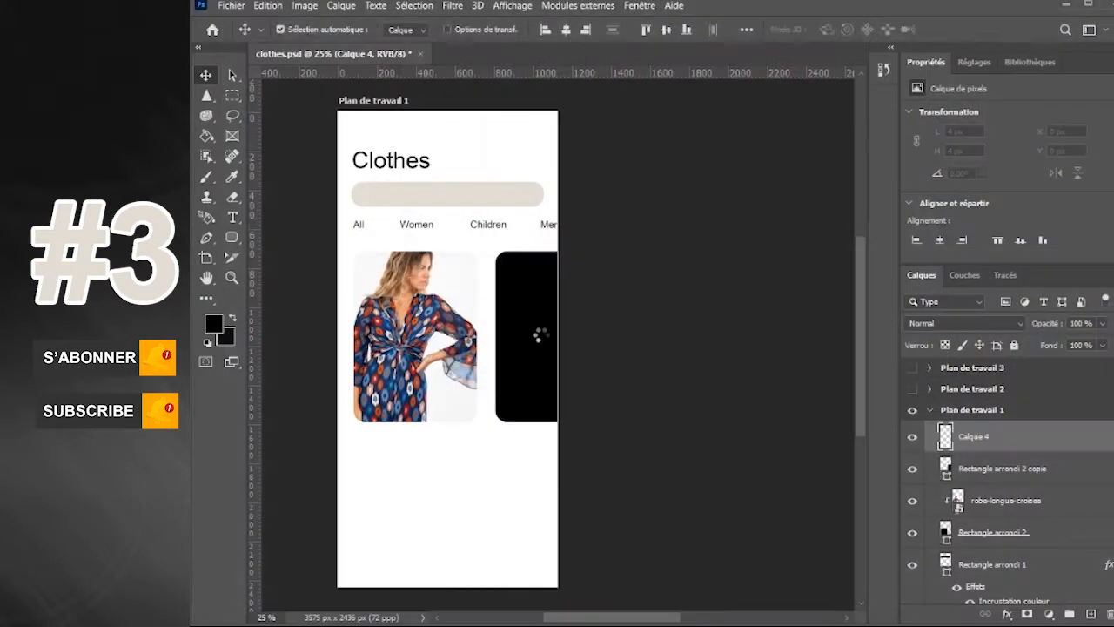
# Move the children's photo over the second card and clip it to the card
pyautogui.moveTo(466, 333); pyautogui.dragTo(577, 323)
pyautogui.press('Return')
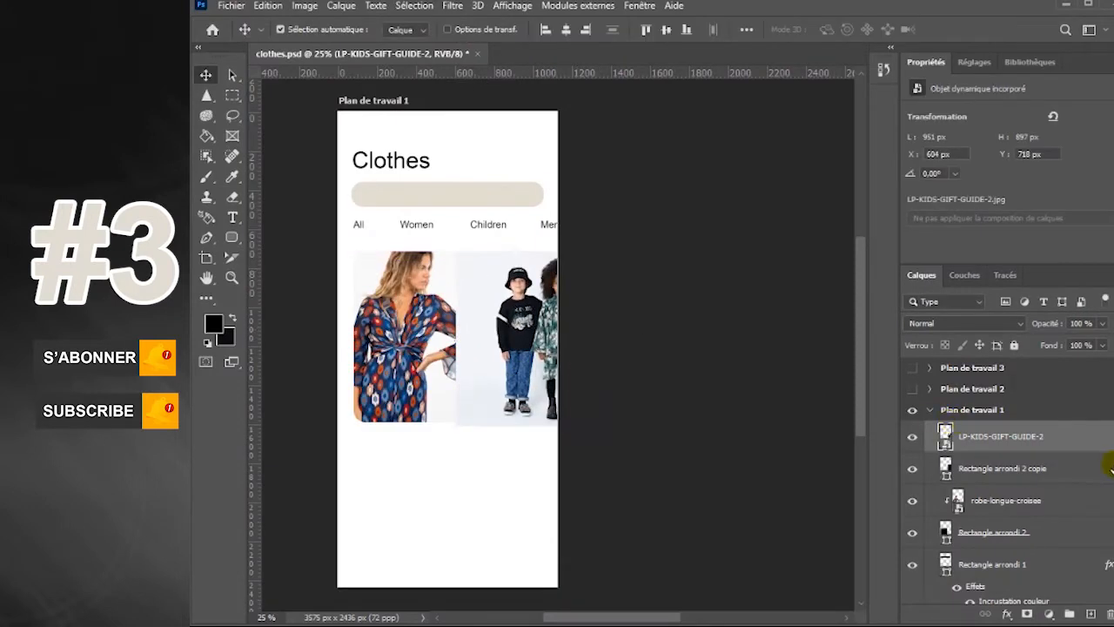
pyautogui.rightClick(1078, 447)
pyautogui.click(1101, 309)
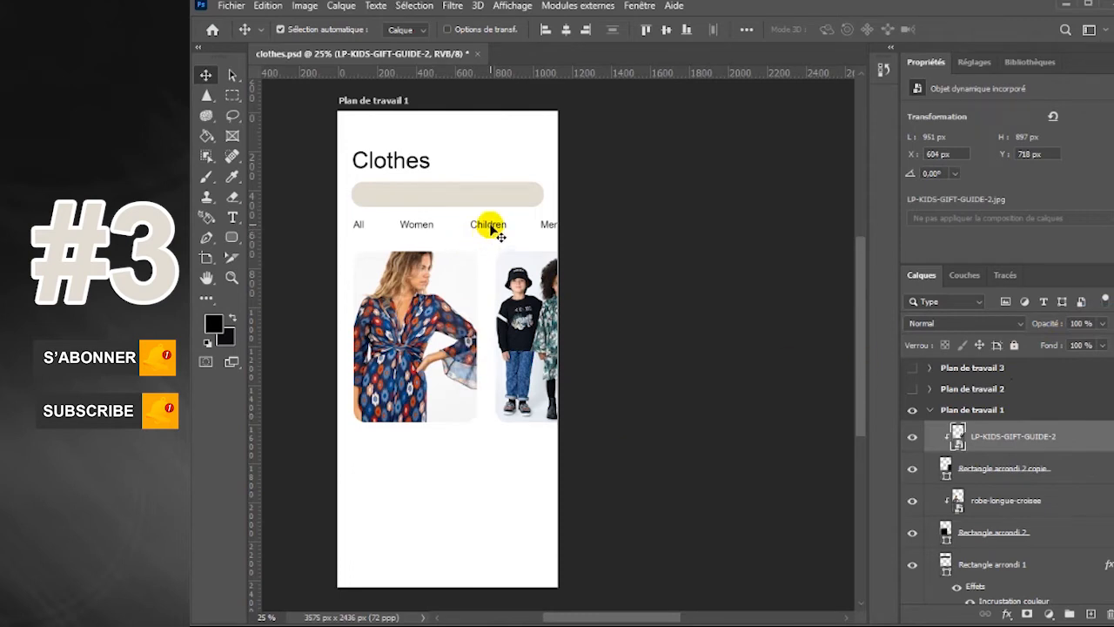
# Shift the category row slightly down and the search bar slightly up towards the Clothes heading
pyautogui.moveTo(490, 224); pyautogui.dragTo(490, 227)
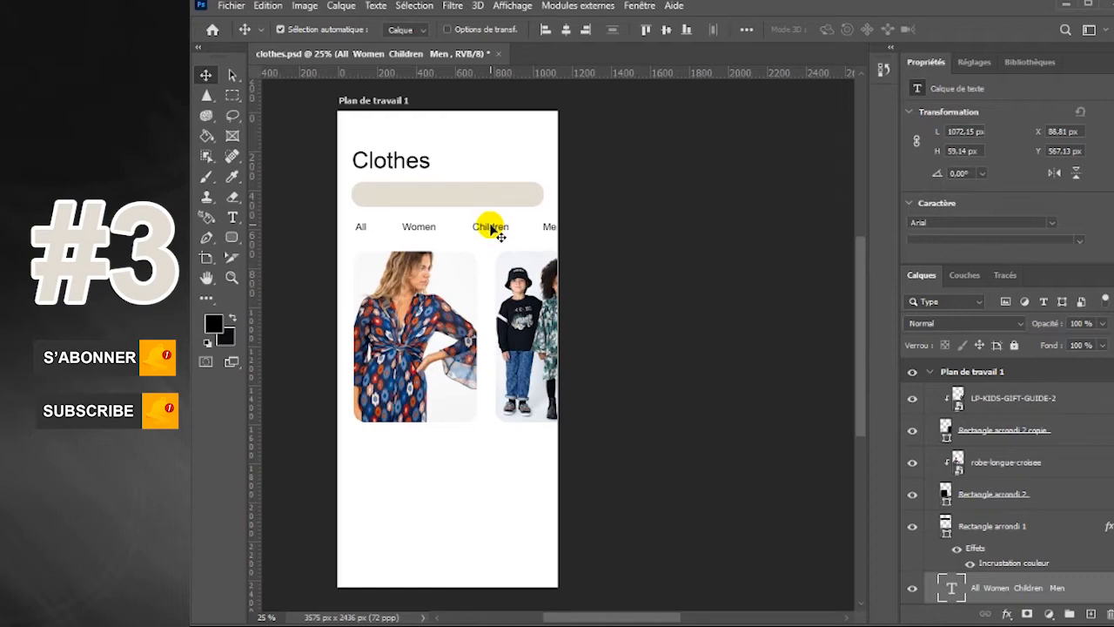
pyautogui.click(465, 200)
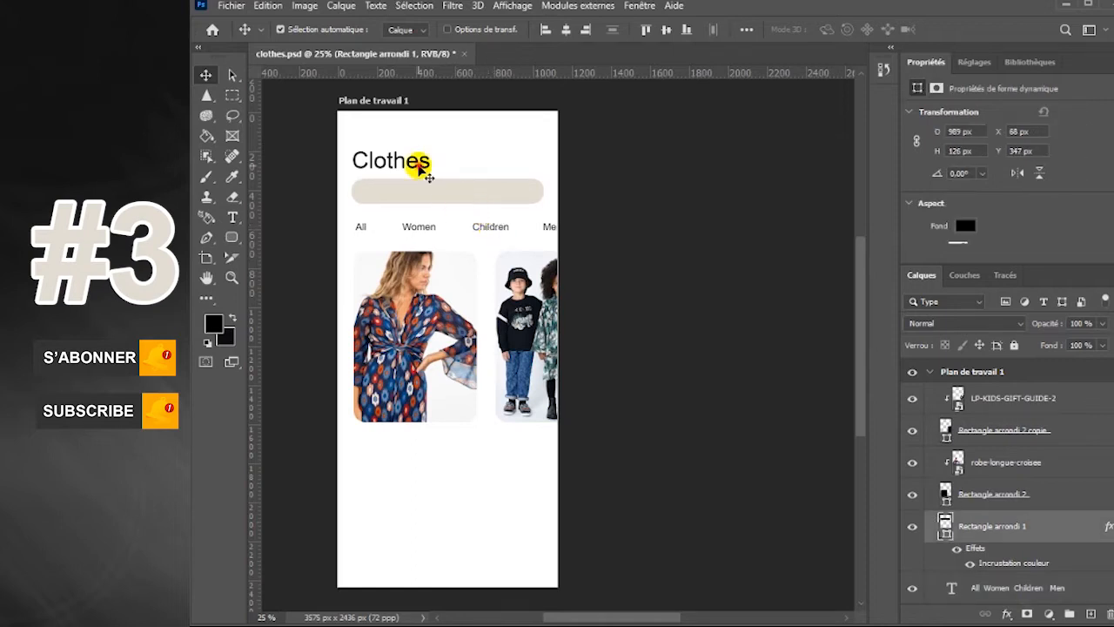
pyautogui.click(421, 167)
pyautogui.click(461, 155)
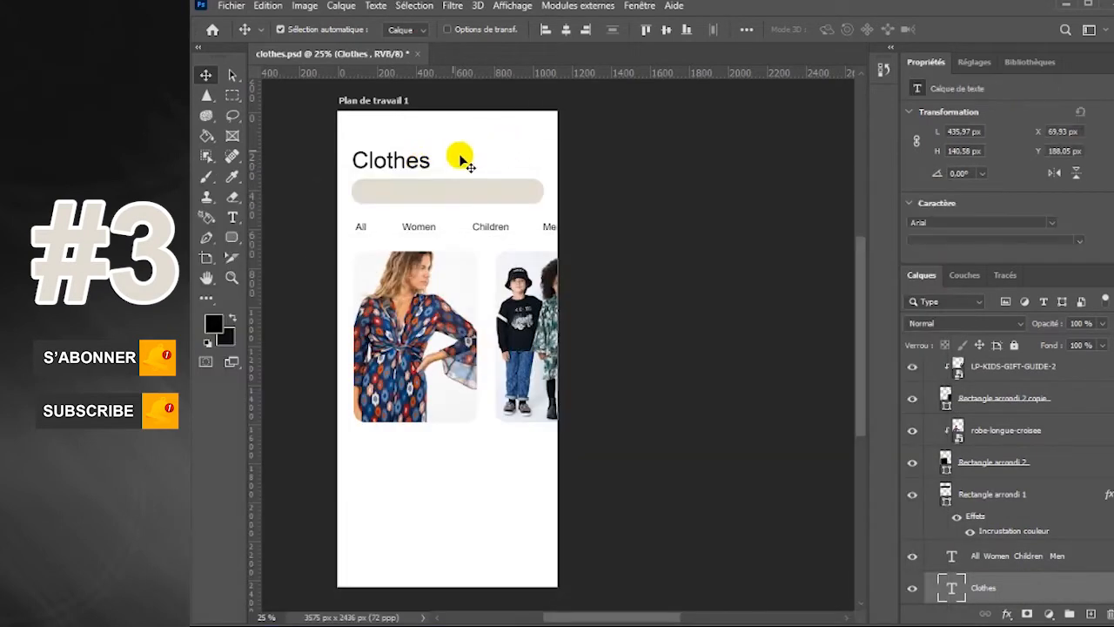
pyautogui.click(406, 164)
pyautogui.moveTo(416, 175); pyautogui.dragTo(440, 165)
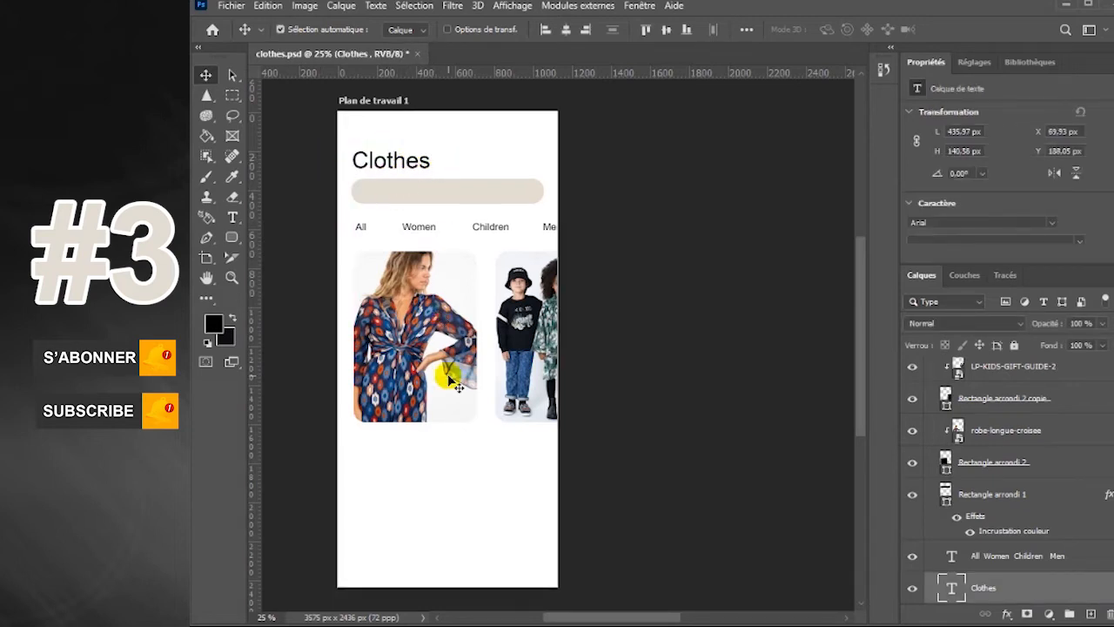
# Draw a black rounded rectangle about 1005 by 238 px below the photo cards, with a 60 px corner radius
pyautogui.click(232, 238)
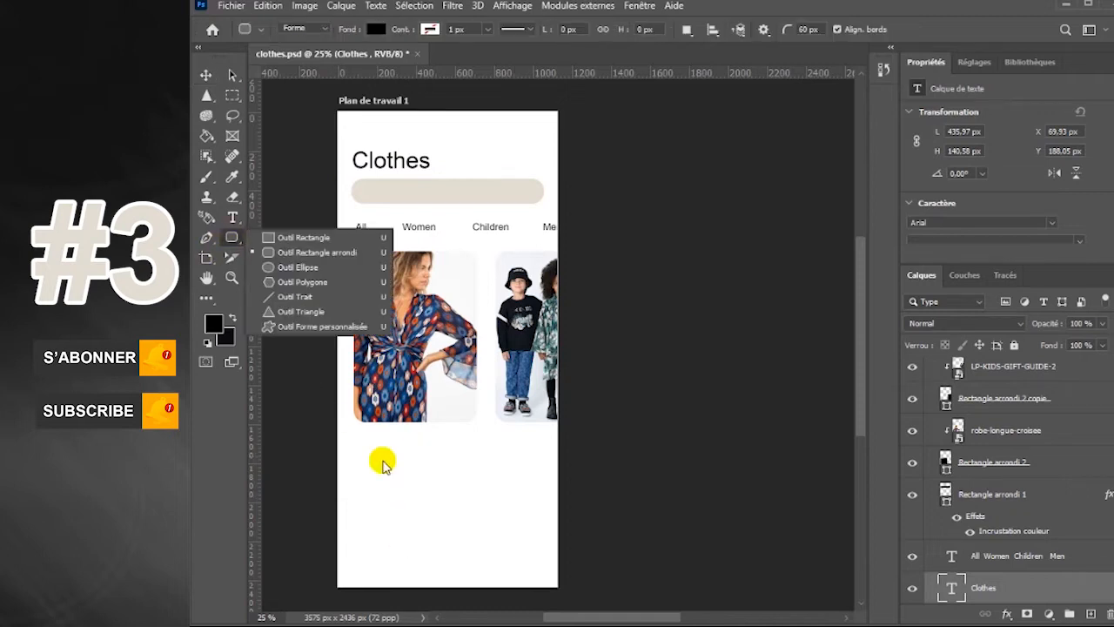
pyautogui.click(299, 252)
pyautogui.moveTo(354, 462); pyautogui.dragTo(548, 508)
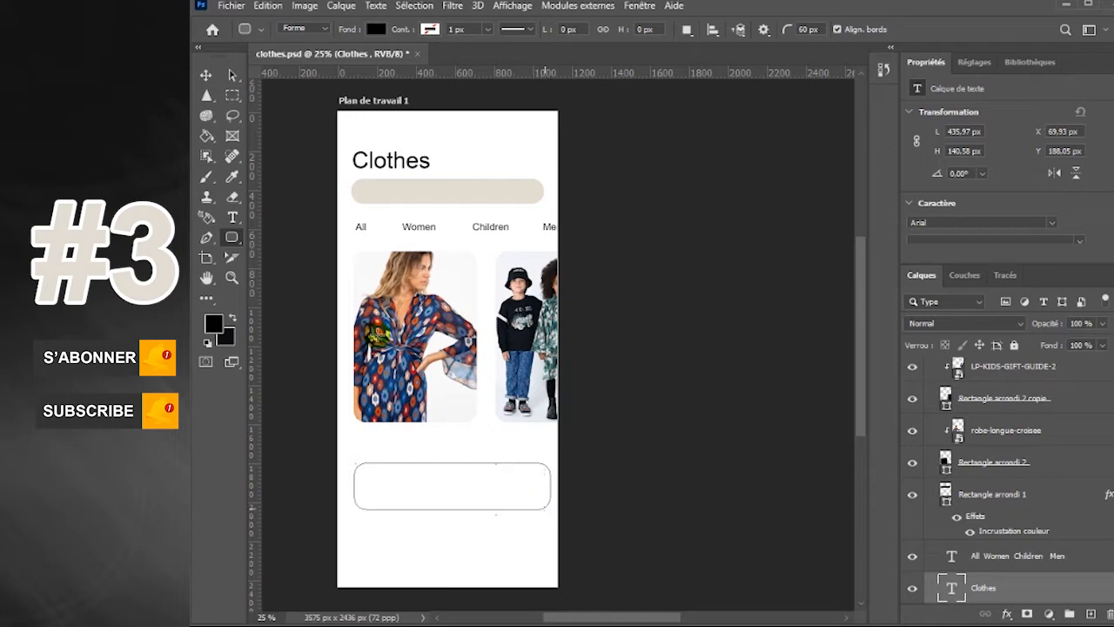
pyautogui.click(206, 74)
pyautogui.moveTo(464, 501); pyautogui.dragTo(464, 500)
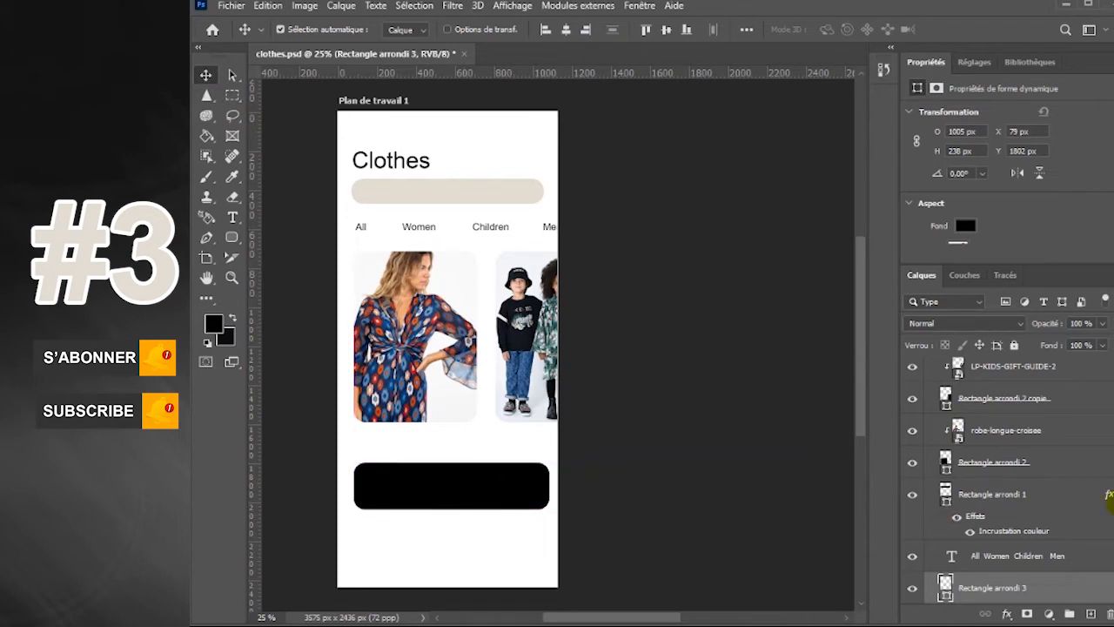
# Hide the layer properties display and give the large rounded rectangle a color overlay in the search bar's beige
pyautogui.click(640, 6)
pyautogui.click(684, 459)
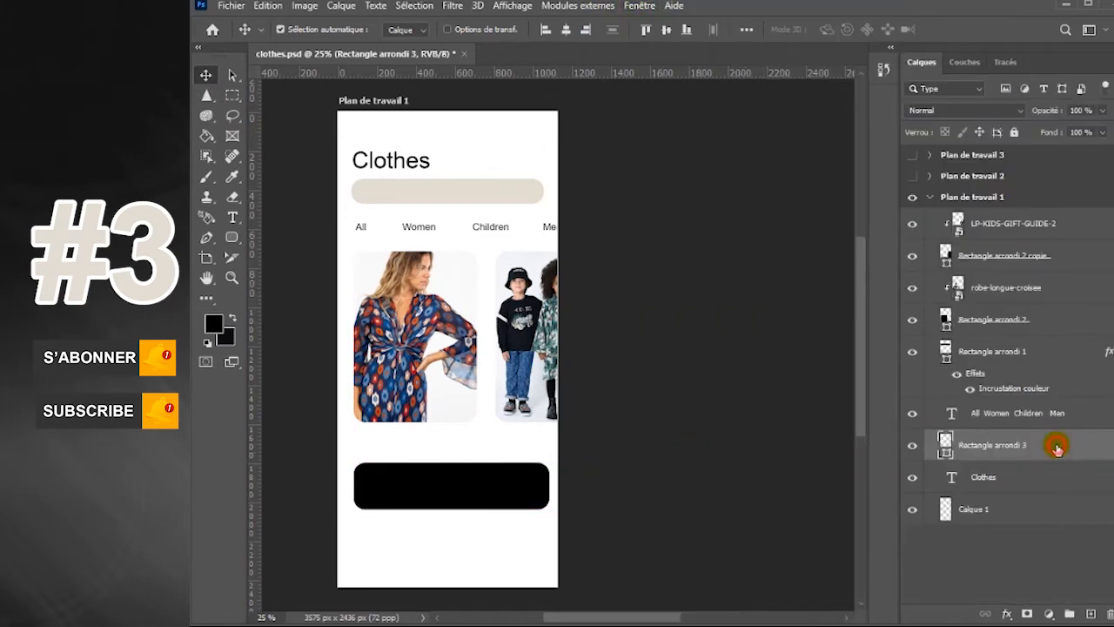
pyautogui.doubleClick(1058, 449)
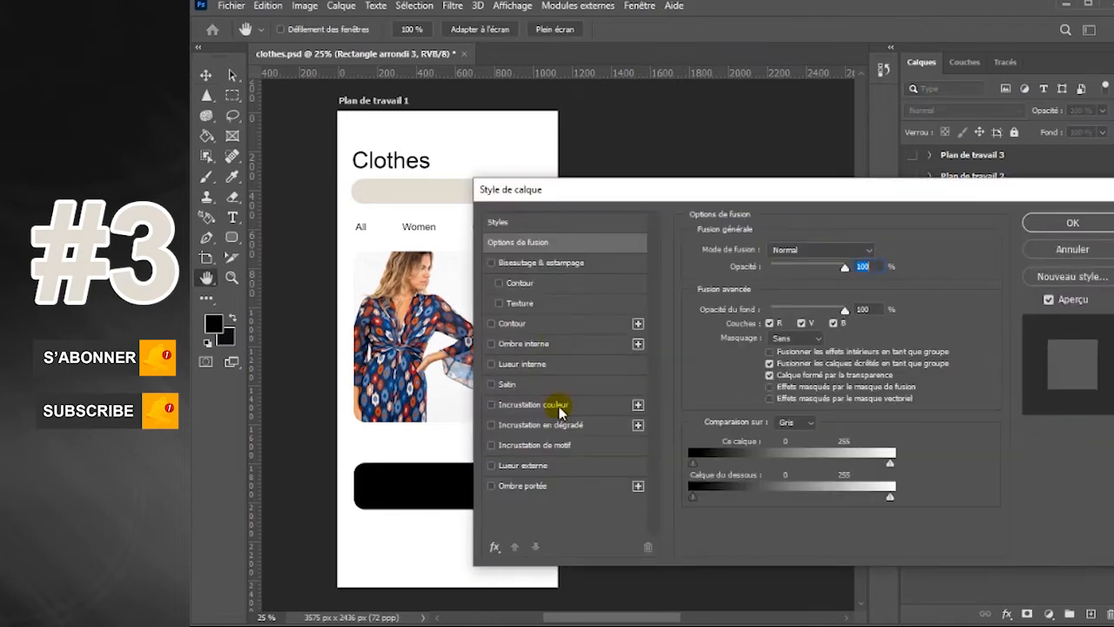
pyautogui.click(558, 405)
pyautogui.moveTo(688, 187); pyautogui.dragTo(782, 184)
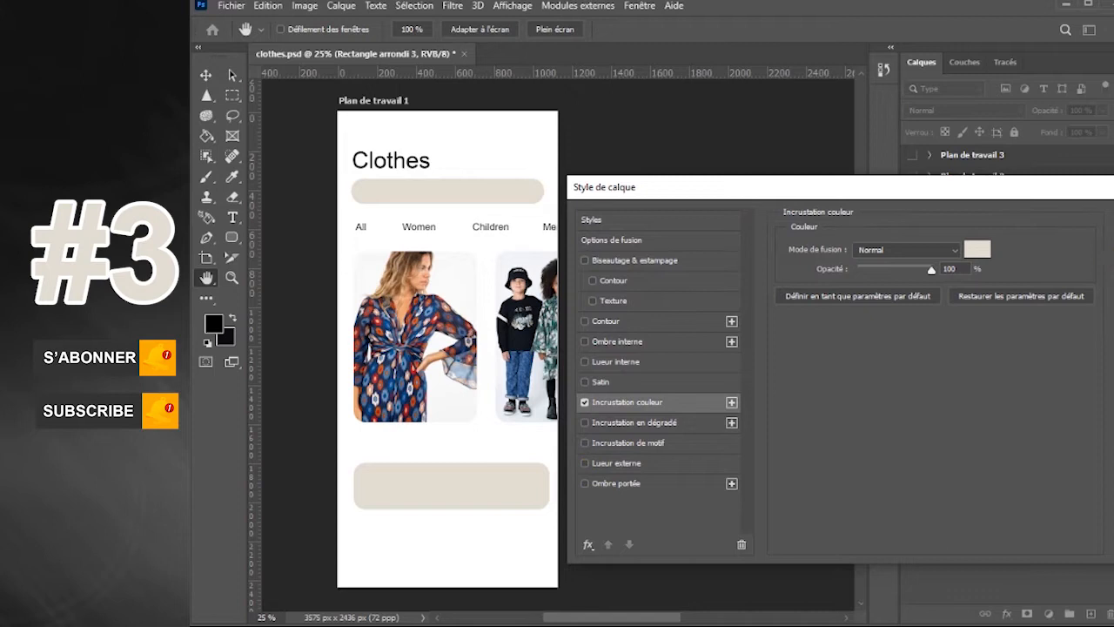
pyautogui.press('Return')
# Duplicate the beige rectangle twice down the artboard, and nudge the upper bars up to adjust their spacing
pyautogui.moveTo(502, 495); pyautogui.dragTo(613, 506)
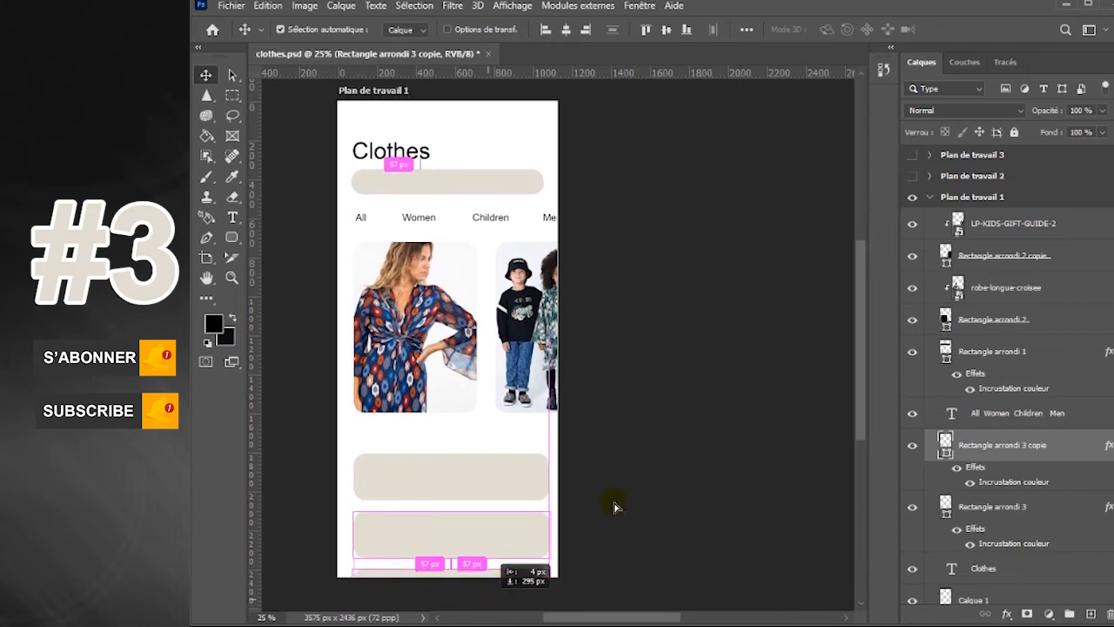
pyautogui.click(529, 543)
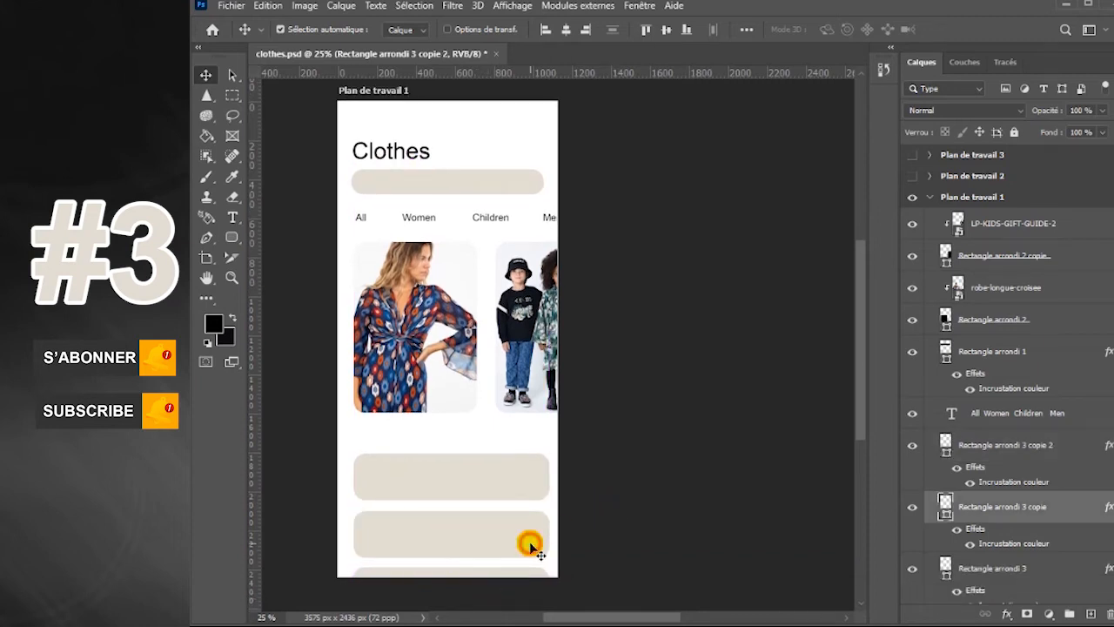
pyautogui.click(524, 493)
pyautogui.hotkey('shift', 'Up')
pyautogui.hotkey('shift', 'Up')
pyautogui.hotkey('shift', 'Up')
pyautogui.moveTo(853, 324); pyautogui.dragTo(860, 317)
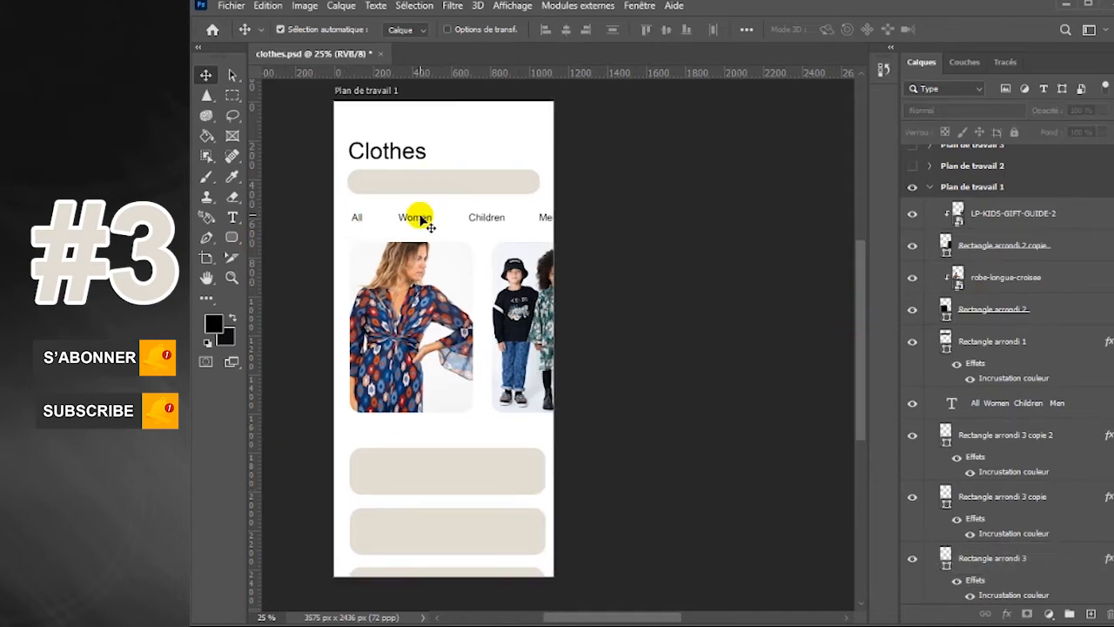
# Duplicate the category text below the dress photo, change it to "Long cross over dress", and align it with the card's left edge
pyautogui.moveTo(420, 221); pyautogui.dragTo(419, 433)
pyautogui.click(232, 218)
pyautogui.moveTo(539, 433); pyautogui.dragTo(364, 431)
pyautogui.press('BackSpace')
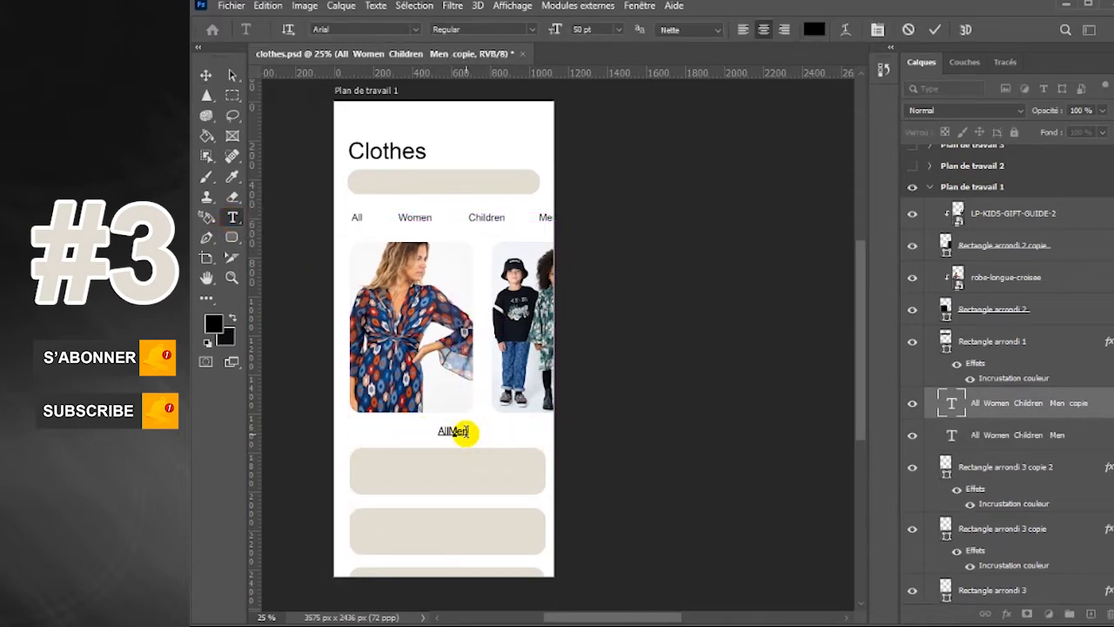
pyautogui.moveTo(466, 431); pyautogui.dragTo(386, 432)
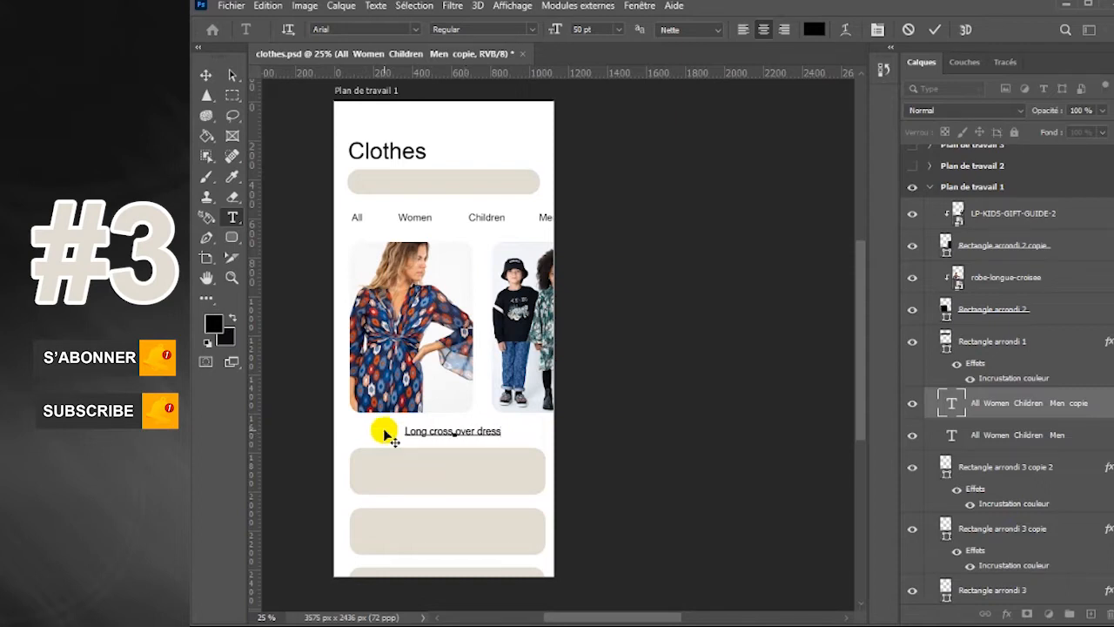
pyautogui.click(206, 74)
pyautogui.moveTo(504, 435); pyautogui.dragTo(444, 424)
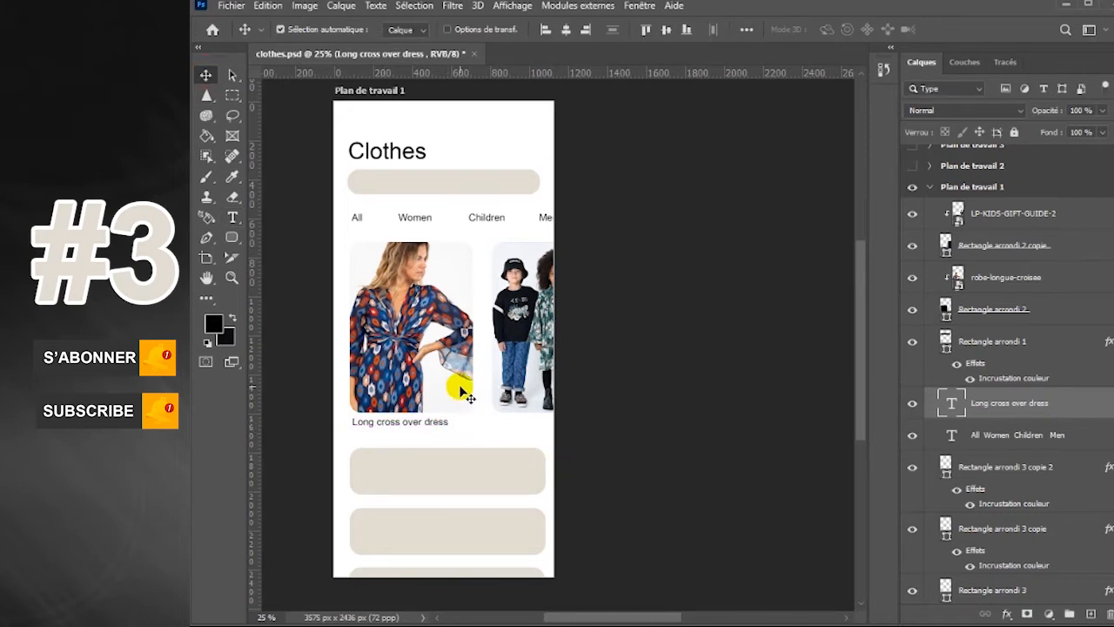
# Move both cards together with their clipped photos up towards the category row
pyautogui.click(455, 385)
pyautogui.keyDown('ctrl'); pyautogui.click(1043, 309); pyautogui.keyUp('ctrl')
pyautogui.keyDown('ctrl'); pyautogui.click(1044, 247); pyautogui.keyUp('ctrl')
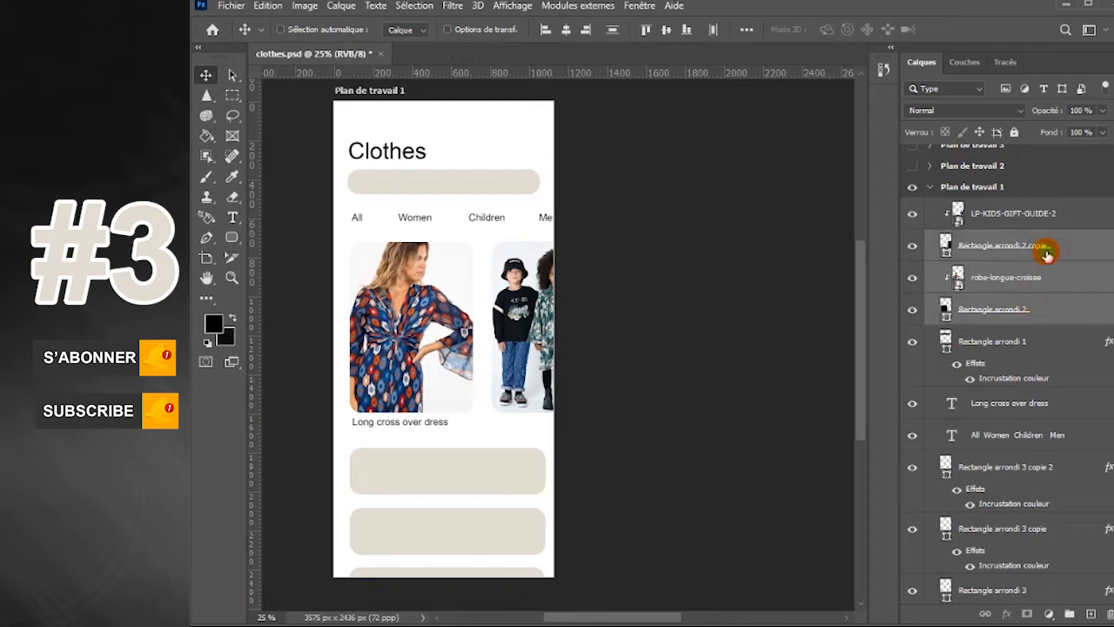
pyautogui.keyDown('ctrl'); pyautogui.click(1057, 219); pyautogui.keyUp('ctrl')
pyautogui.hotkey('shift', 'Up')
pyautogui.hotkey('shift', 'Up')
pyautogui.hotkey('shift', 'Up')
pyautogui.hotkey('shift', 'Up')
pyautogui.hotkey('shift', 'Up')
pyautogui.hotkey('shift', 'Up')
pyautogui.hotkey('shift', 'Up')
pyautogui.hotkey('shift', 'Up')
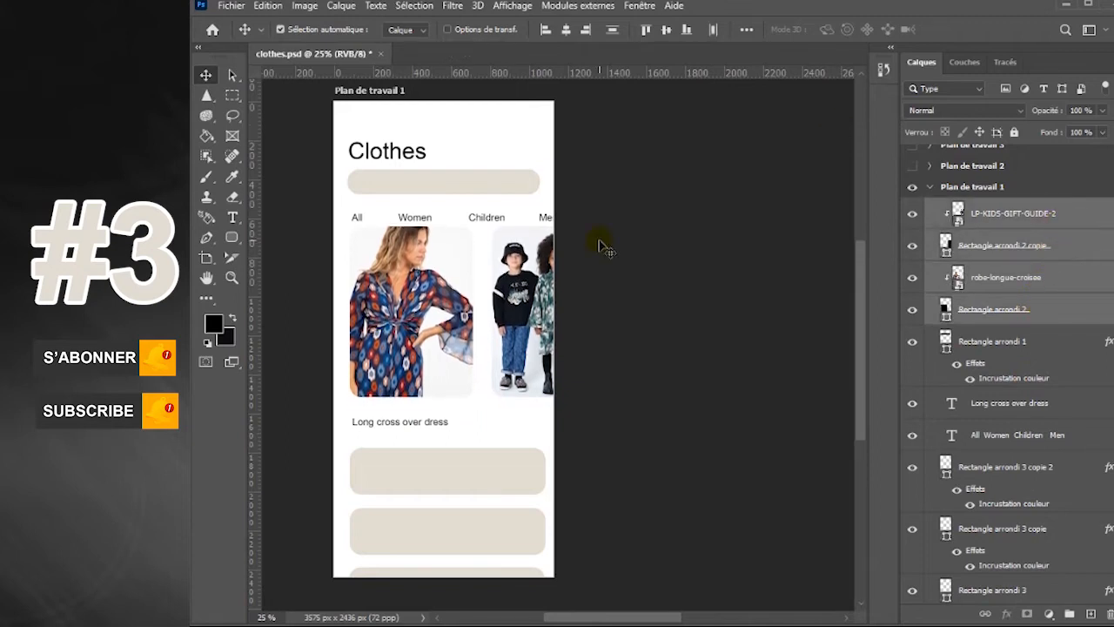
# Nudge the category row up by 30 px and move the dress caption up to just below its card
pyautogui.click(490, 217)
pyautogui.hotkey('shift', 'Up')
pyautogui.hotkey('shift', 'Up')
pyautogui.hotkey('shift', 'Up')
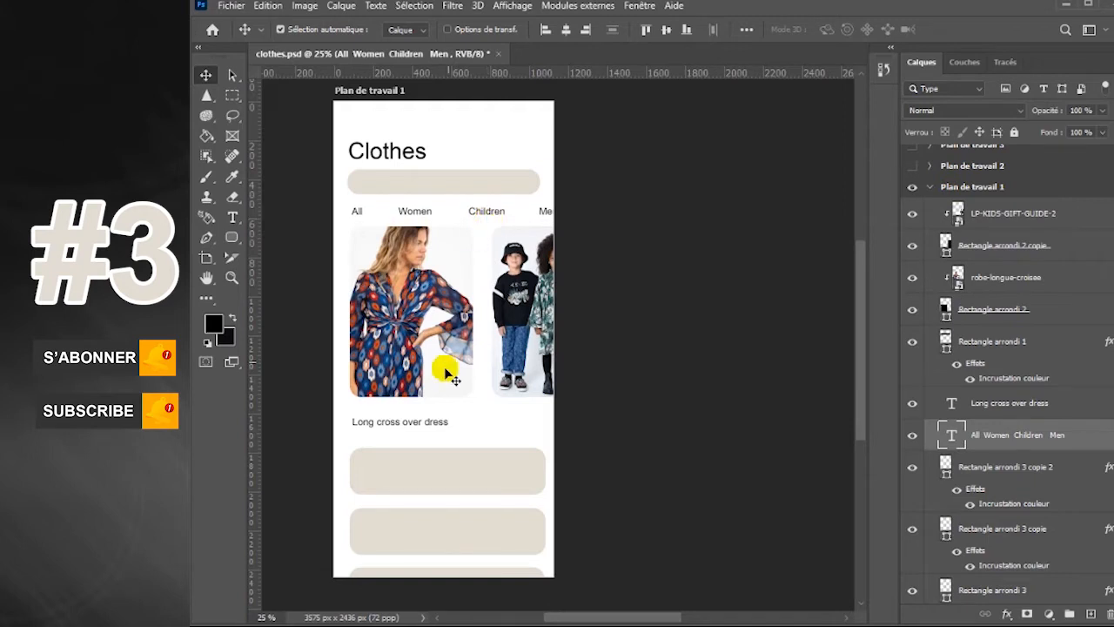
pyautogui.moveTo(440, 427); pyautogui.dragTo(441, 425)
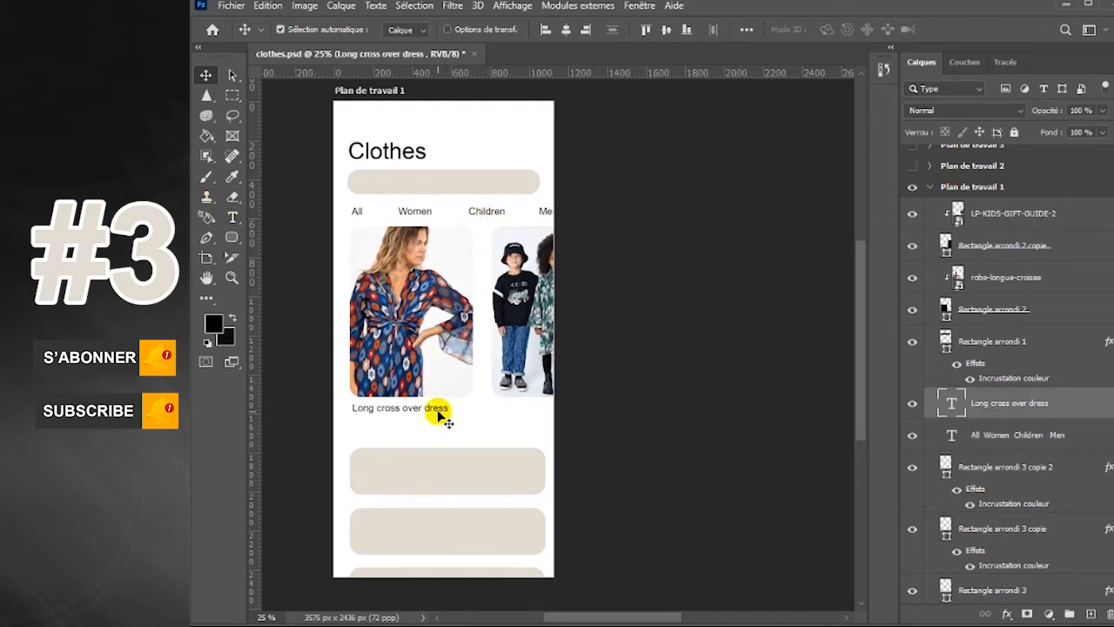
# Duplicate the dress caption directly below as the price "$125" and align it with the caption's left edge
pyautogui.keyDown('alt'); pyautogui.moveTo(438, 412); pyautogui.dragTo(304, 418); pyautogui.keyUp('alt')
pyautogui.click(229, 216)
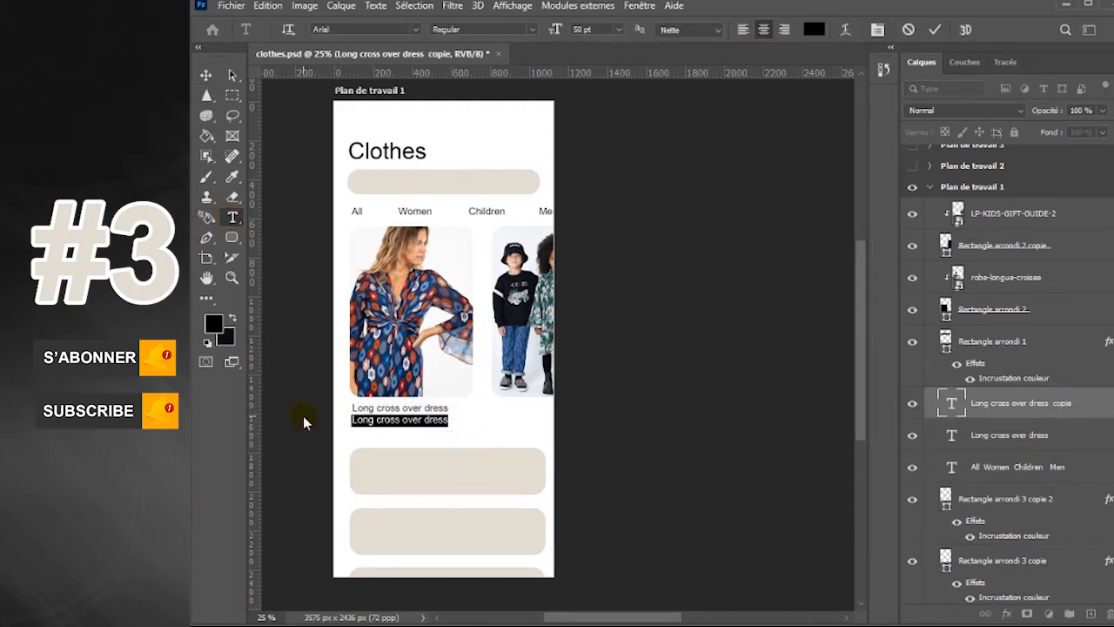
pyautogui.click(205, 77)
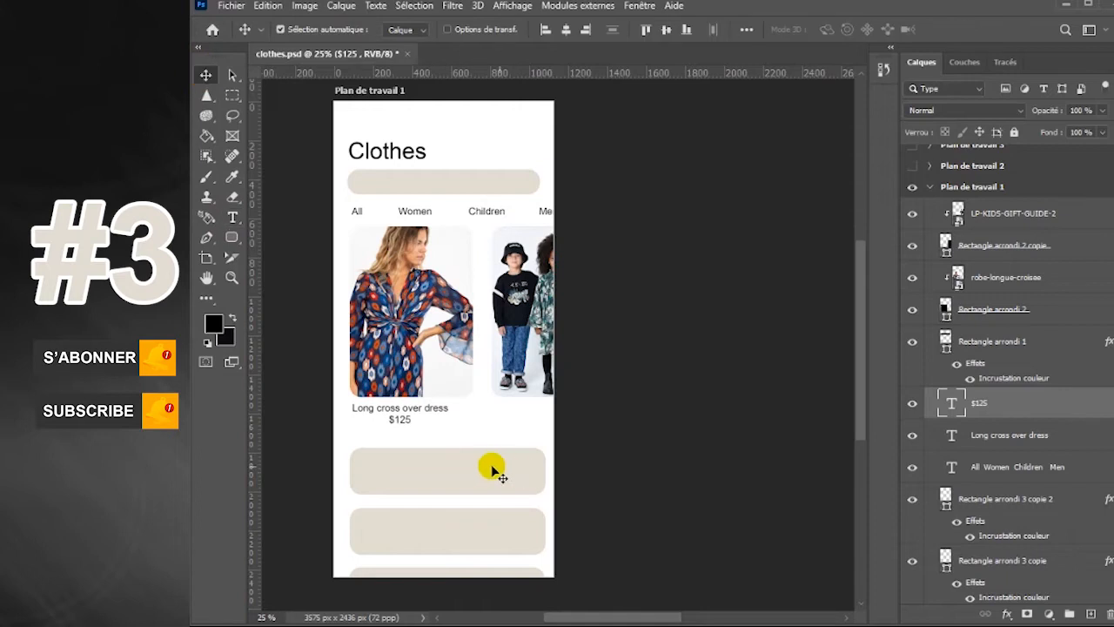
pyautogui.moveTo(403, 422); pyautogui.dragTo(372, 418)
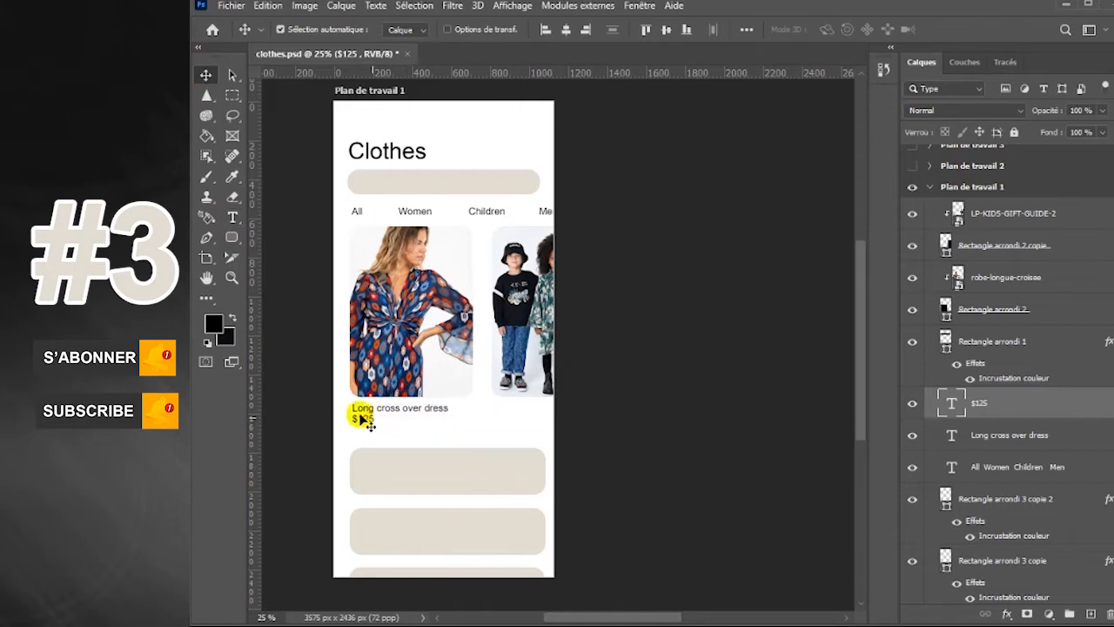
# Set the $125 price text in Arial Bold
pyautogui.click(232, 217)
pyautogui.click(521, 29)
pyautogui.click(470, 104)
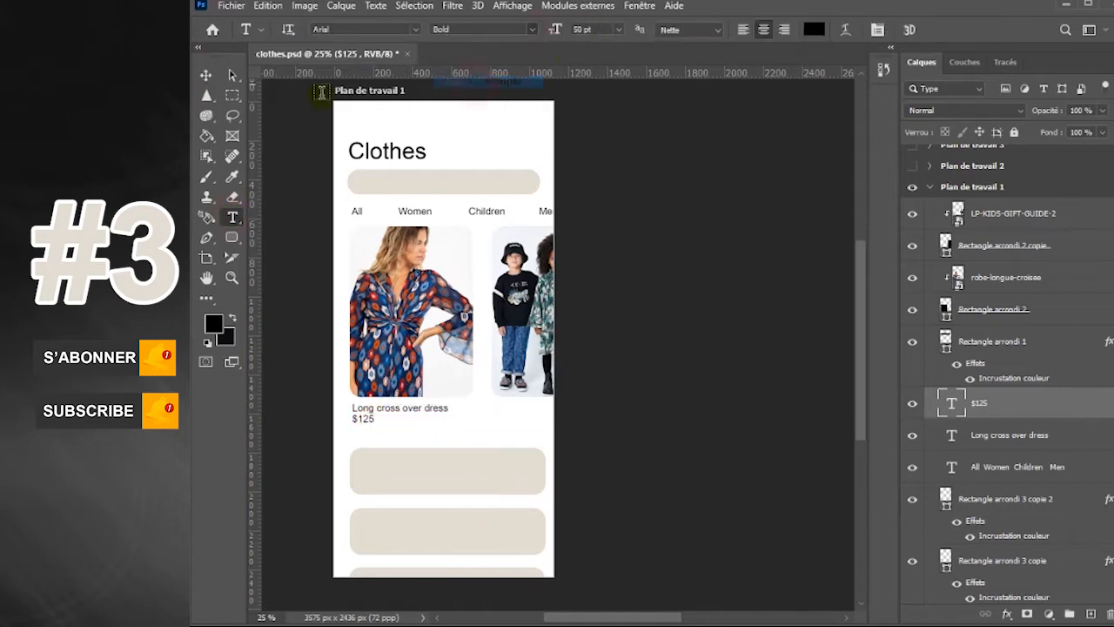
pyautogui.click(205, 75)
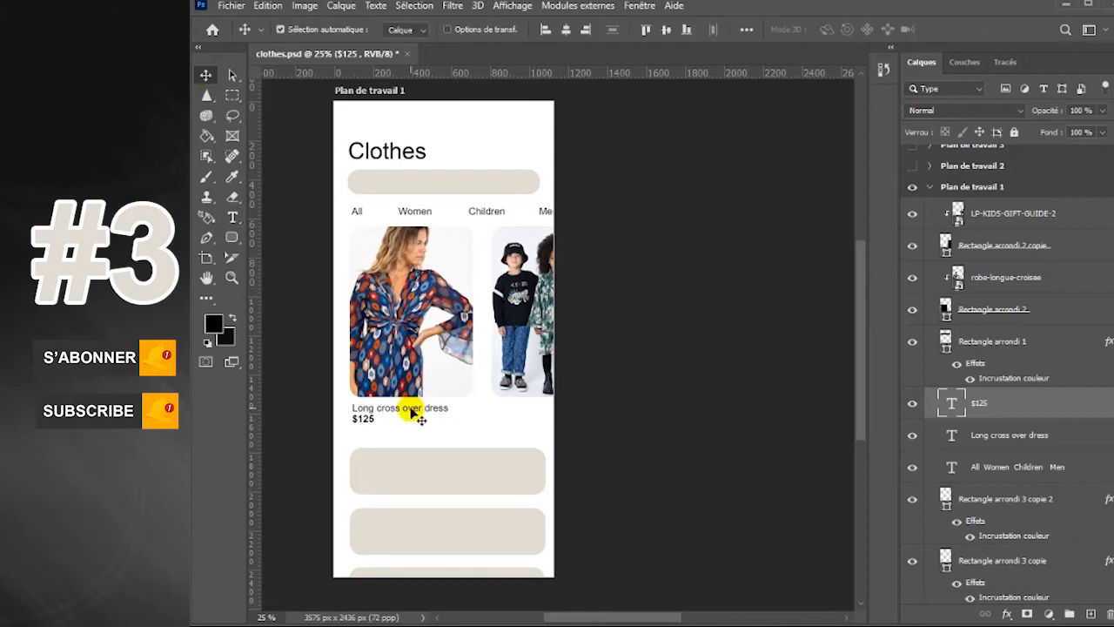
# Duplicate the dress caption below the children's card and change its text to "A look for children"
pyautogui.click(429, 414)
pyautogui.moveTo(429, 413); pyautogui.dragTo(554, 411)
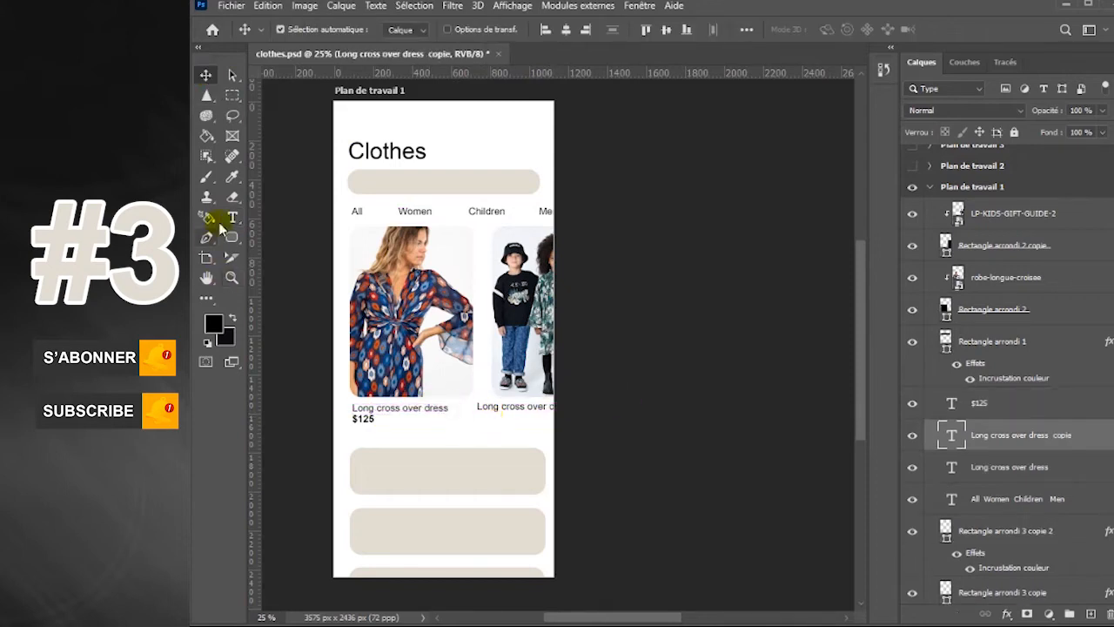
pyautogui.click(232, 218)
pyautogui.moveTo(477, 406); pyautogui.dragTo(559, 413)
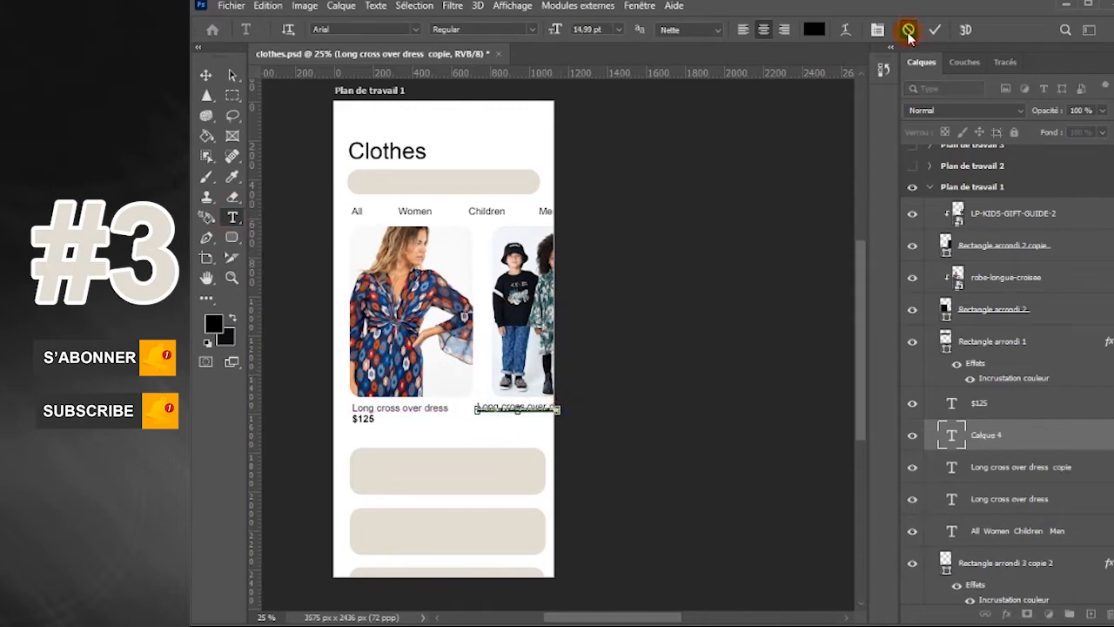
pyautogui.click(513, 410)
pyautogui.moveTo(475, 407); pyautogui.dragTo(579, 409)
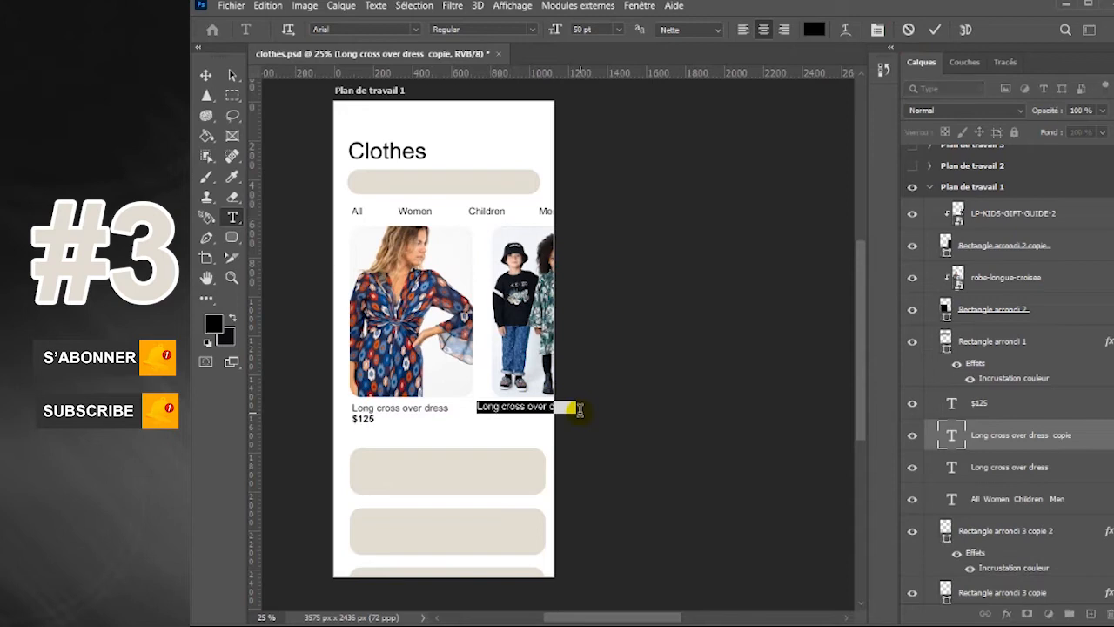
pyautogui.write('Al')
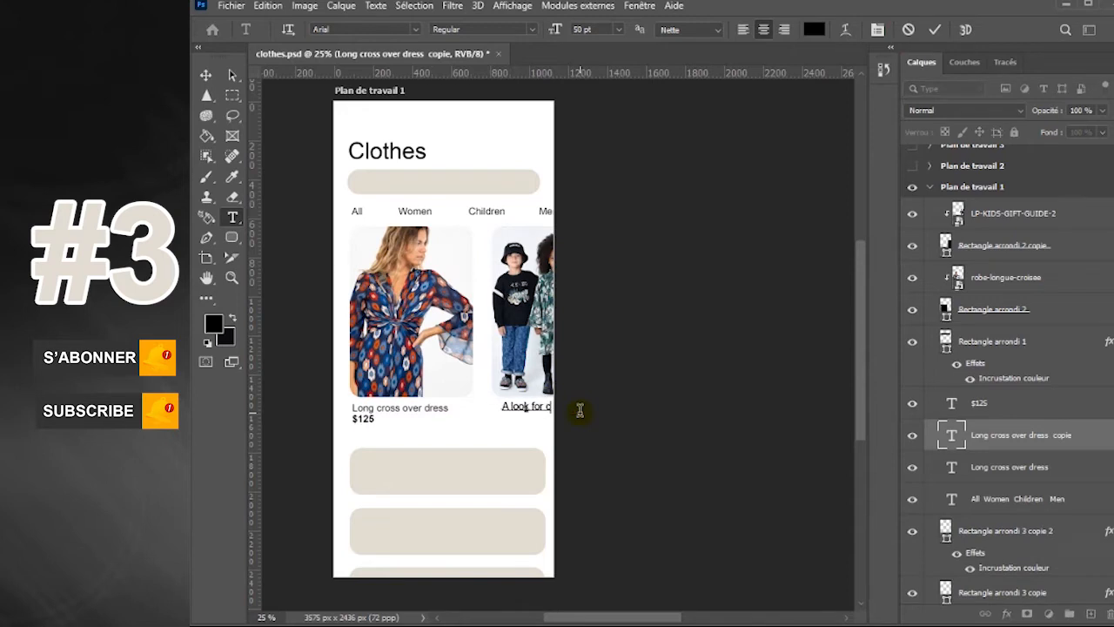
pyautogui.click(212, 78)
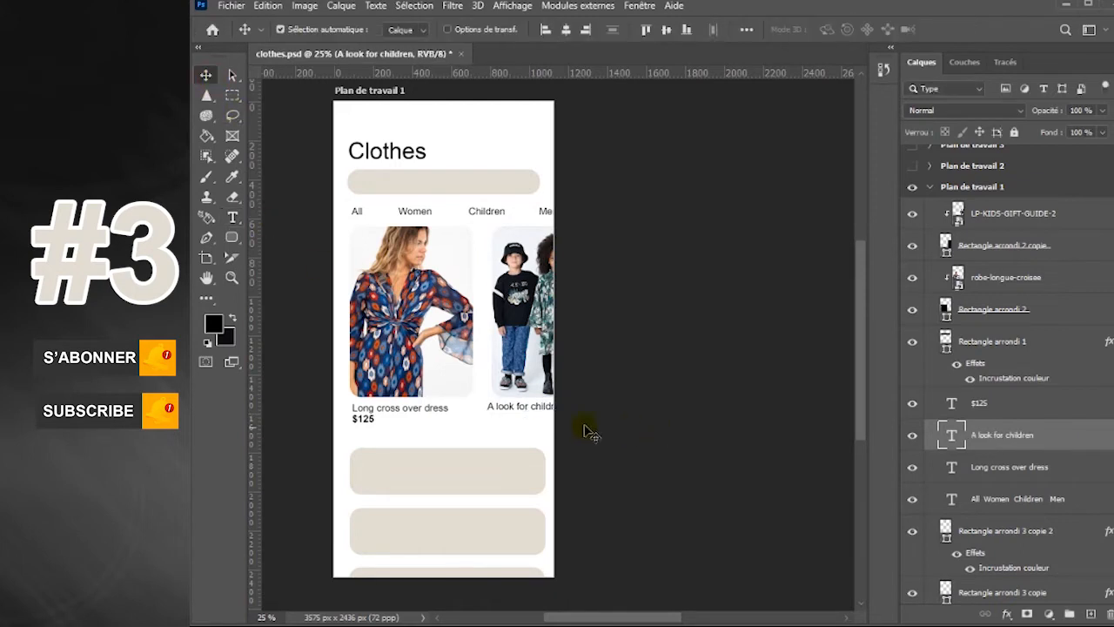
# Align the children's caption with its card's left edge, and add a copy of the bold price below it reading "$75"
pyautogui.click(528, 409)
pyautogui.click(527, 411)
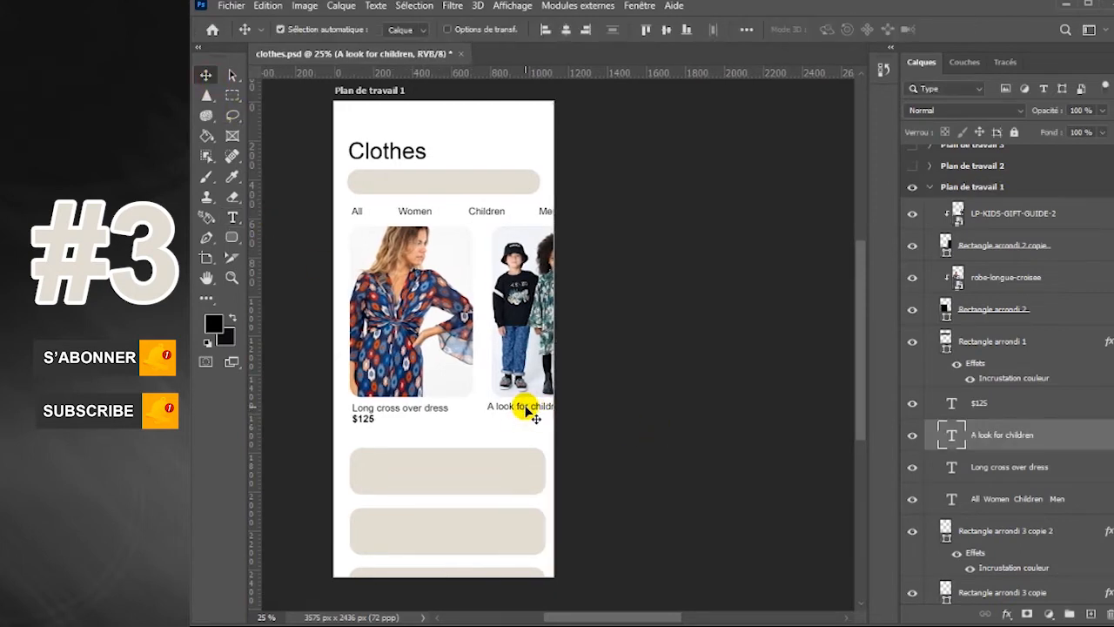
pyautogui.click(364, 421)
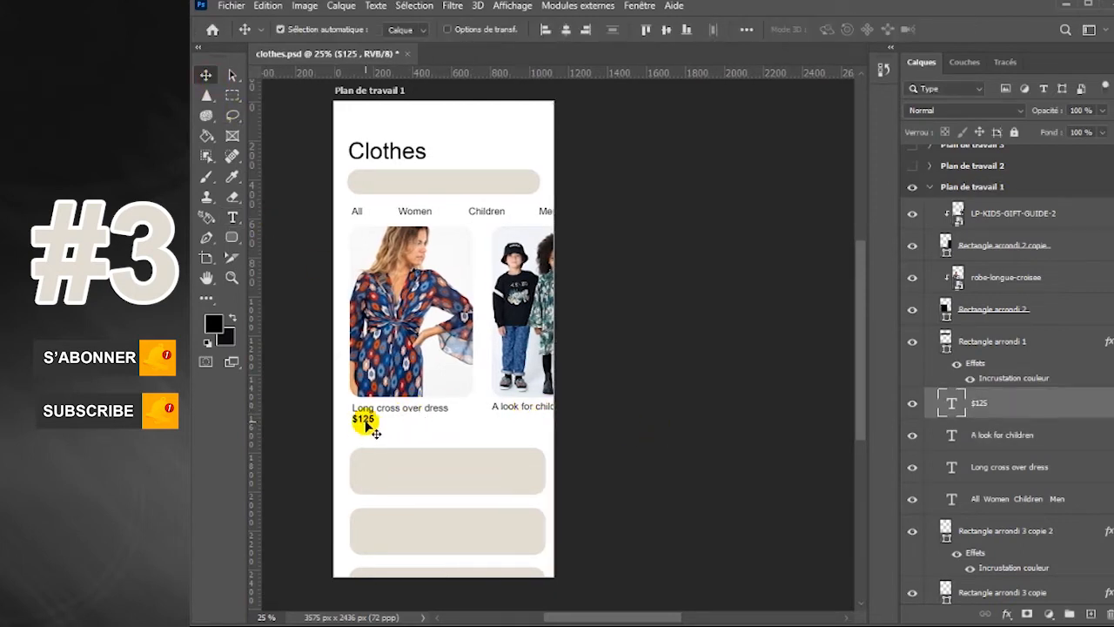
pyautogui.moveTo(367, 423); pyautogui.dragTo(507, 419)
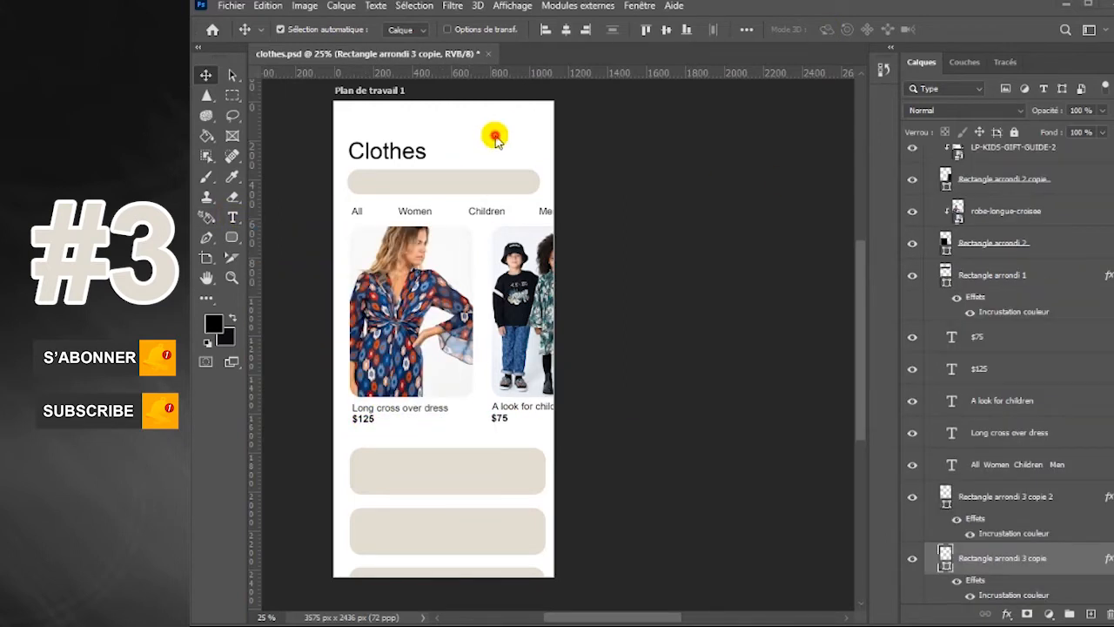
# Move the upper two beige bars slightly down to leave room below the prices
pyautogui.moveTo(462, 537); pyautogui.dragTo(465, 542)
pyautogui.moveTo(471, 483); pyautogui.dragTo(475, 489)
pyautogui.moveTo(476, 530); pyautogui.dragTo(476, 533)
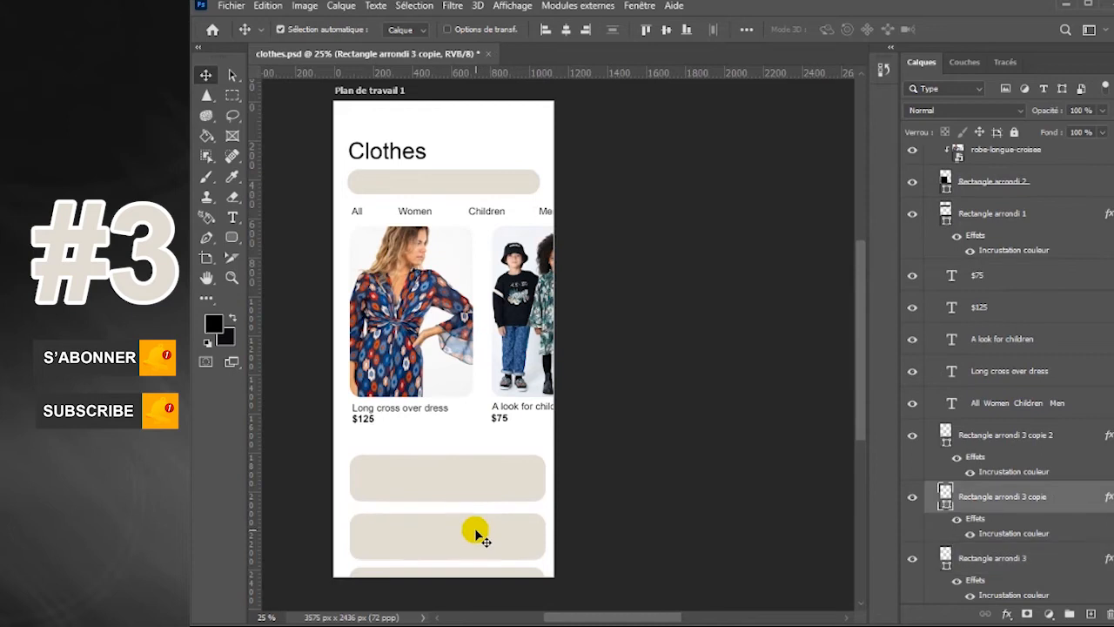
pyautogui.click(480, 486)
# Duplicate the dress caption, change its text to "Popular", and place it above the first beige list bar, near its left end
pyautogui.moveTo(435, 410); pyautogui.dragTo(275, 447)
pyautogui.click(232, 218)
pyautogui.write('P')
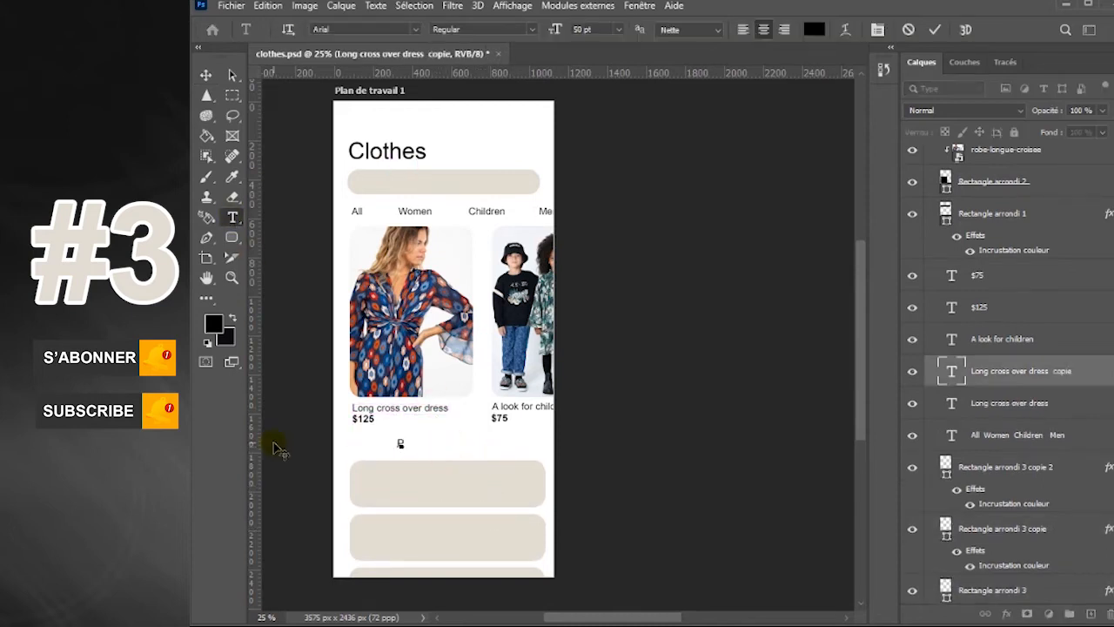
pyautogui.click(206, 75)
pyautogui.moveTo(407, 443); pyautogui.dragTo(377, 445)
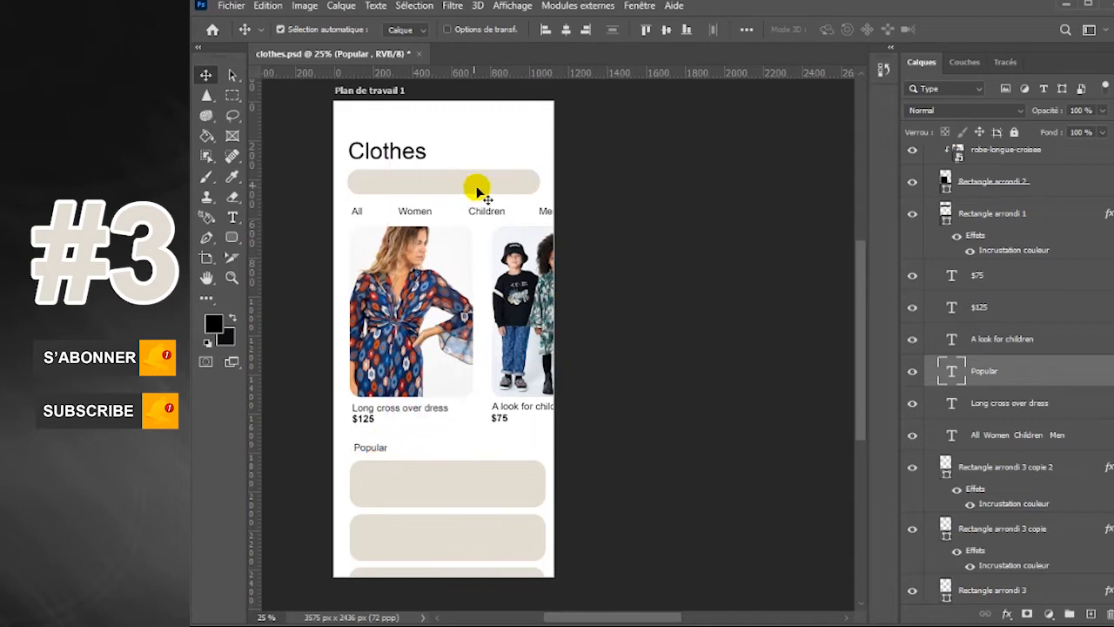
# Move the "Clothes" heading and the search bar slightly up
pyautogui.moveTo(418, 165); pyautogui.dragTo(418, 158)
pyautogui.moveTo(469, 185); pyautogui.dragTo(468, 183)
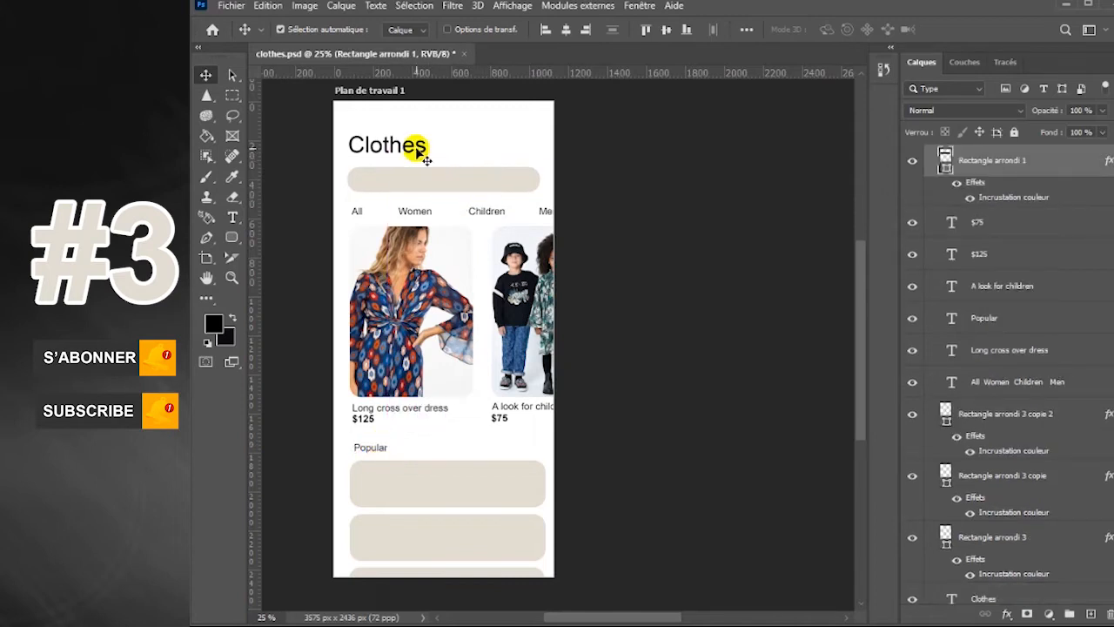
pyautogui.moveTo(409, 148); pyautogui.dragTo(409, 150)
# Draw a black rounded rectangle about 221 × 200 px inside the first list bar and put its layer directly above the bars
pyautogui.click(231, 239)
pyautogui.moveTo(356, 468); pyautogui.dragTo(399, 505)
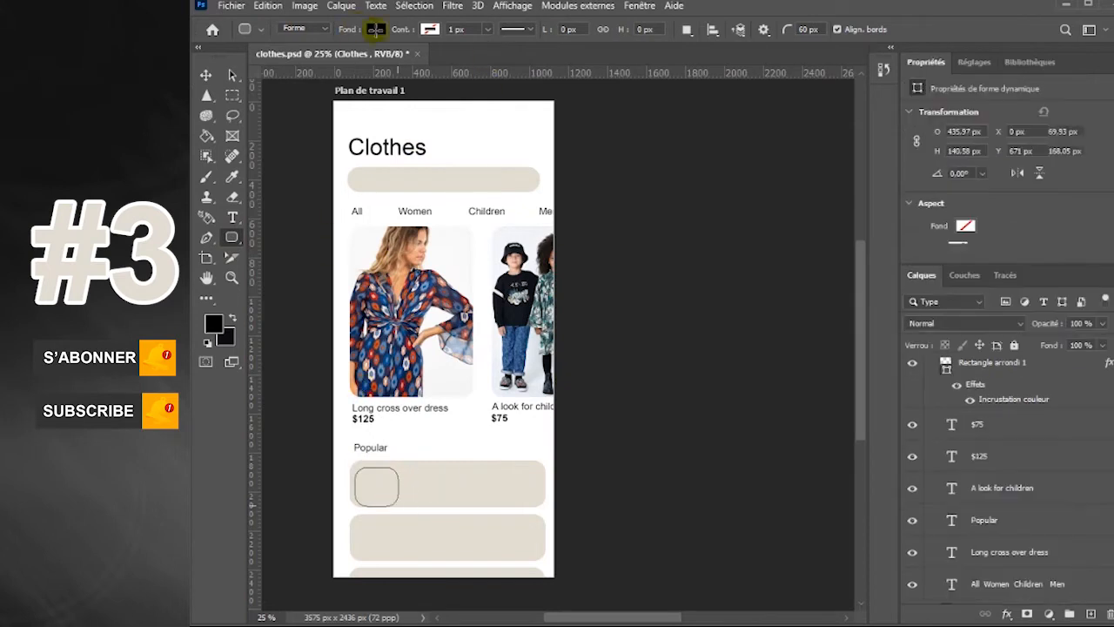
pyautogui.moveTo(1080, 598); pyautogui.dragTo(1068, 395)
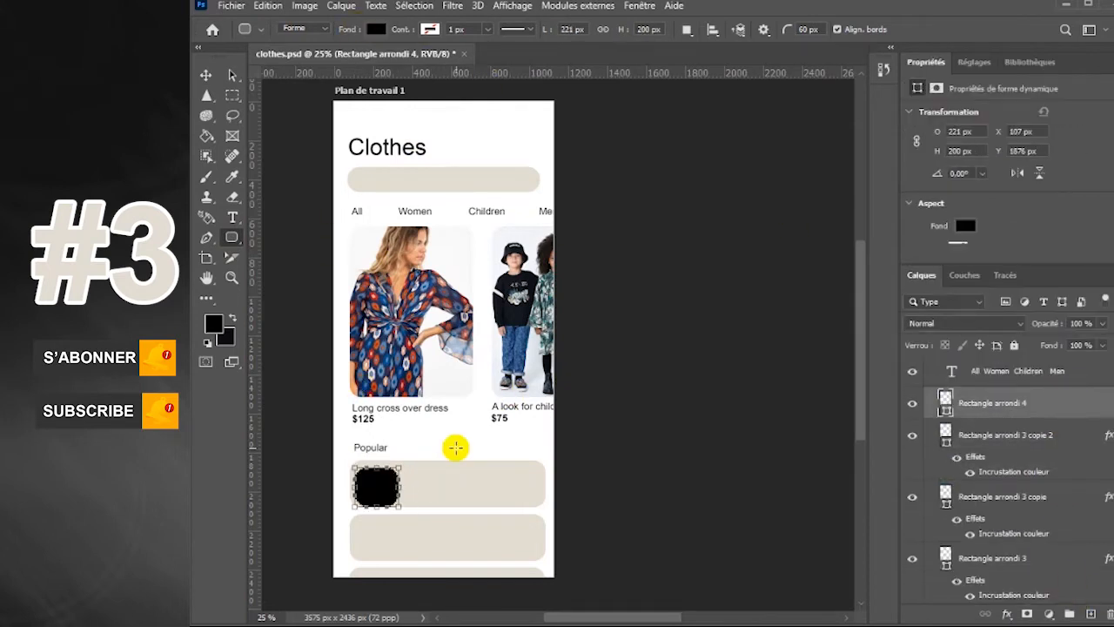
# Widen the black thumbnail shape to about 293 px and duplicate it onto the second and third list bars
pyautogui.press('v')
pyautogui.hotkey('ctrl', 't')
pyautogui.moveTo(397, 484); pyautogui.dragTo(392, 595)
pyautogui.press('Return')
# Embed the jeans photo 141383_696A06_portrait_HD_1.jpg, shrink it over the first thumbnail, and clip it to that shape
pyautogui.click(1014, 469)
pyautogui.click(1090, 614)
pyautogui.click(912, 499)
pyautogui.click(913, 499)
pyautogui.click(231, 6)
pyautogui.click(252, 316)
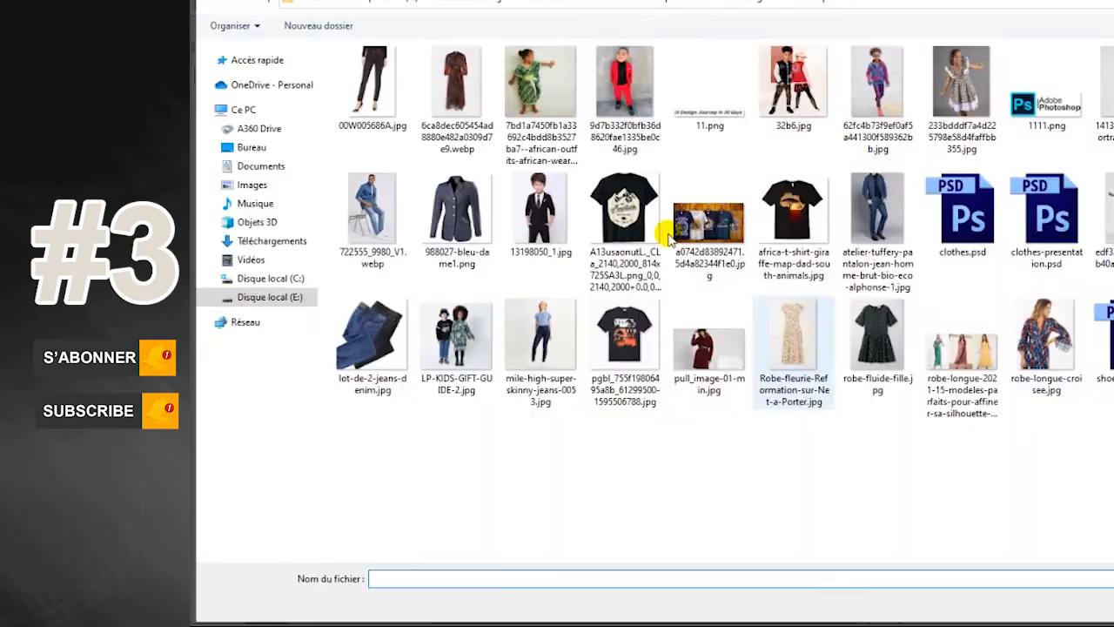
pyautogui.doubleClick(1109, 85)
pyautogui.moveTo(471, 326); pyautogui.dragTo(381, 538)
pyautogui.press('Return')
pyautogui.hotkey('ctrl', 'alt', 'g')
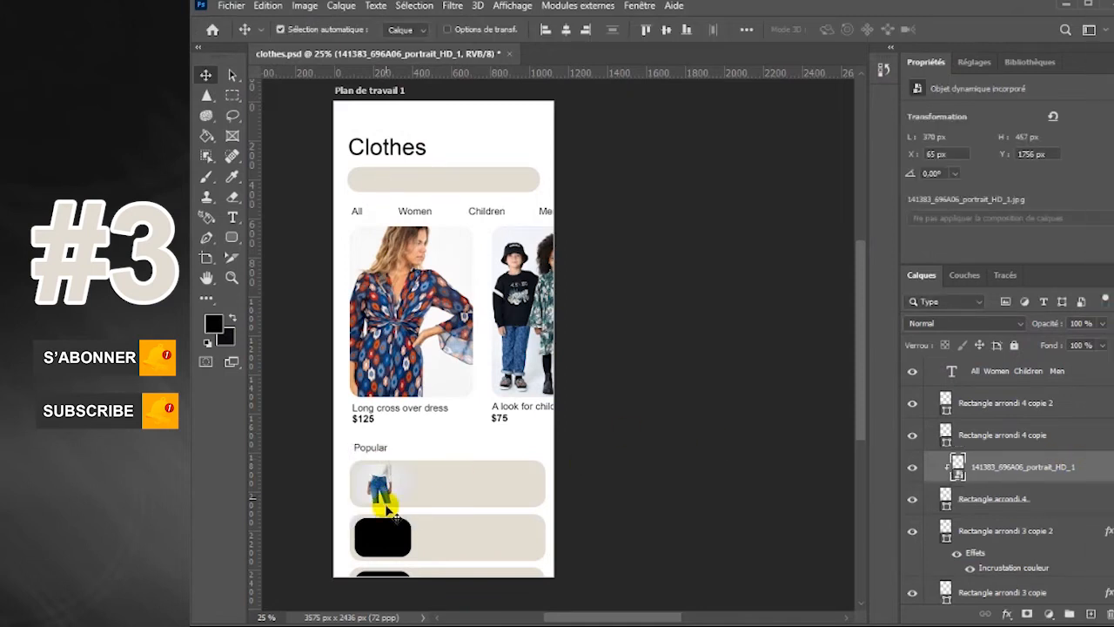
# Add a drop shadow at 10% opacity to the first thumbnail shape, increasing its distance and size
pyautogui.click(1075, 502)
pyautogui.doubleClick(1074, 502)
pyautogui.click(659, 484)
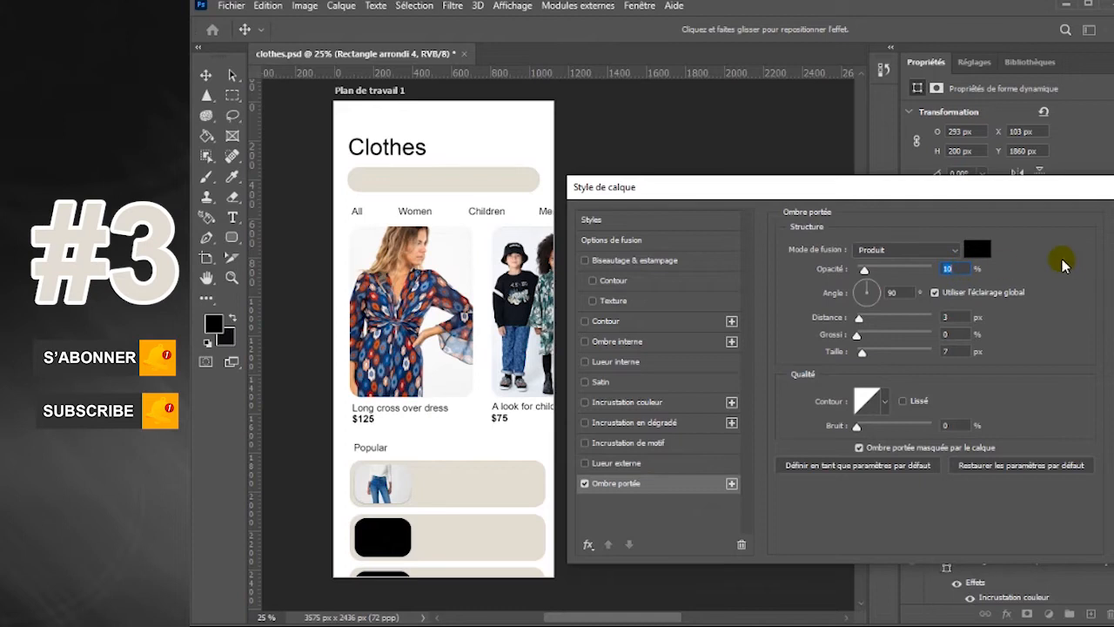
pyautogui.moveTo(860, 316); pyautogui.dragTo(878, 353)
pyautogui.click(1113, 218)
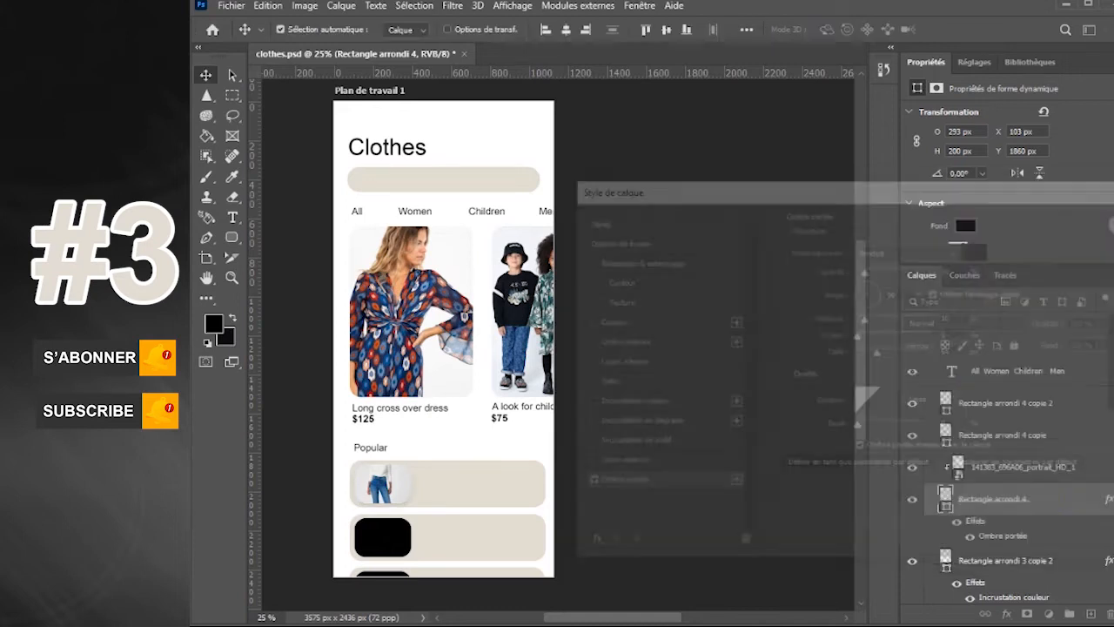
# Embed 13198050_1.jpg, scale it over the second thumbnail, and clip it to that shape with a clipping mask
pyautogui.click(1001, 435)
pyautogui.click(912, 435)
pyautogui.click(912, 435)
pyautogui.click(1091, 613)
pyautogui.click(240, 10)
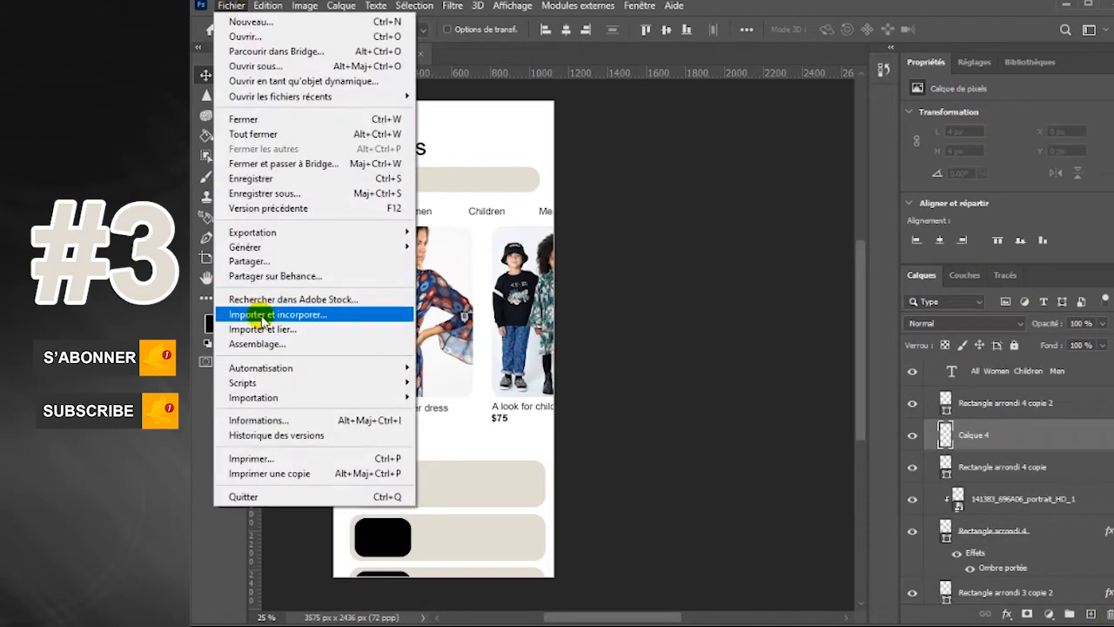
pyautogui.click(249, 315)
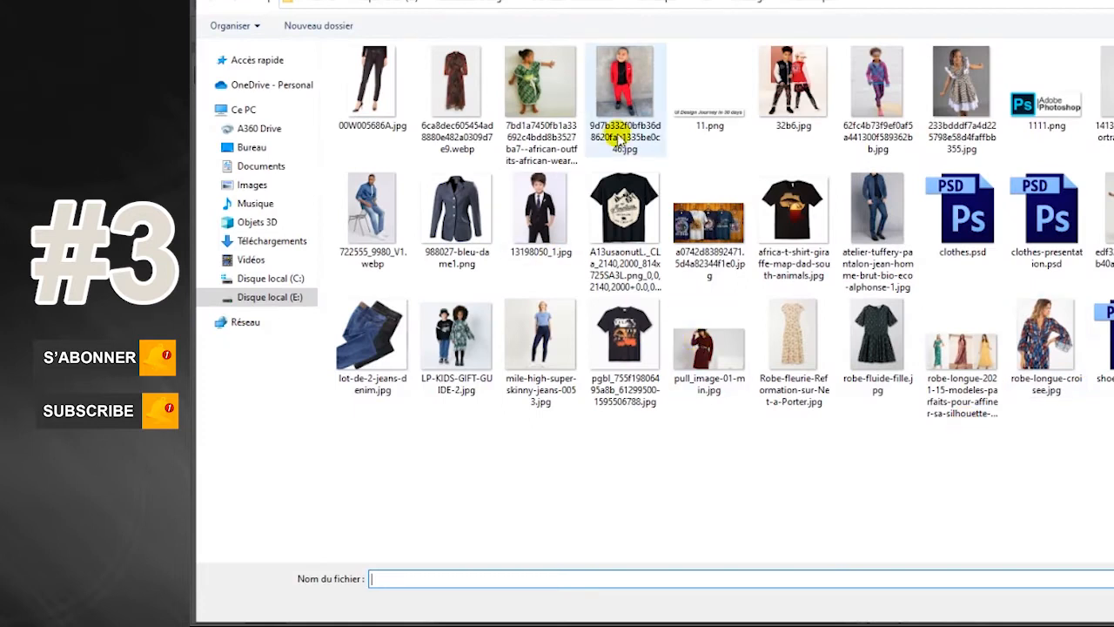
pyautogui.doubleClick(540, 209)
pyautogui.moveTo(444, 491); pyautogui.dragTo(433, 528)
pyautogui.moveTo(454, 459); pyautogui.dragTo(418, 506)
pyautogui.press('Return')
pyautogui.rightClick(1048, 442)
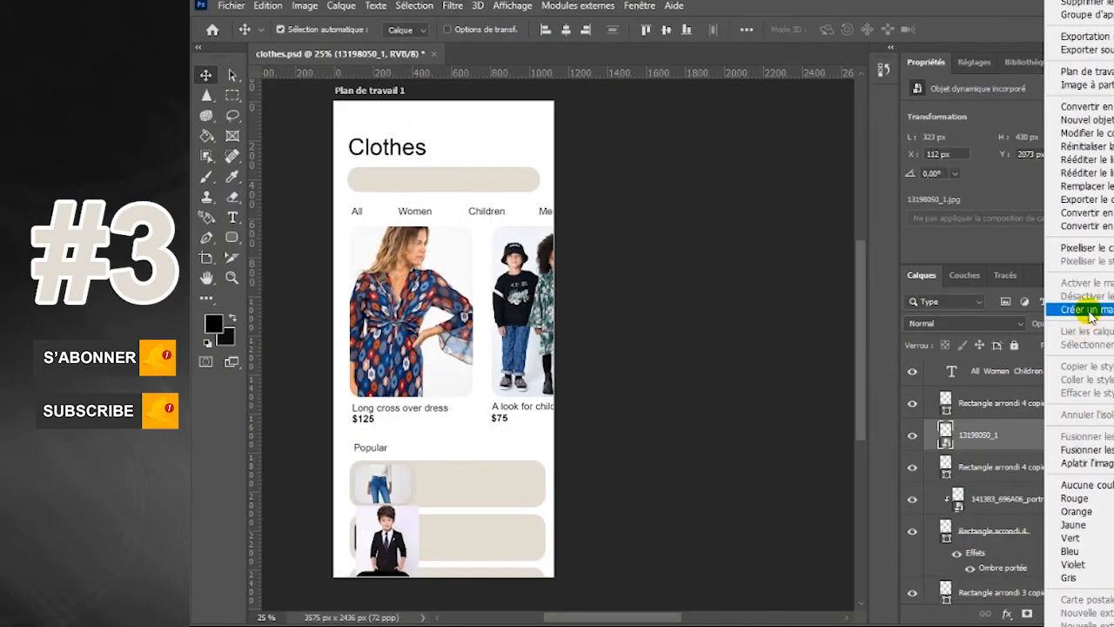
pyautogui.click(1079, 311)
# Add a drop shadow to the second thumbnail shape with 10% opacity, 10 px distance and 54 px size
pyautogui.click(1072, 478)
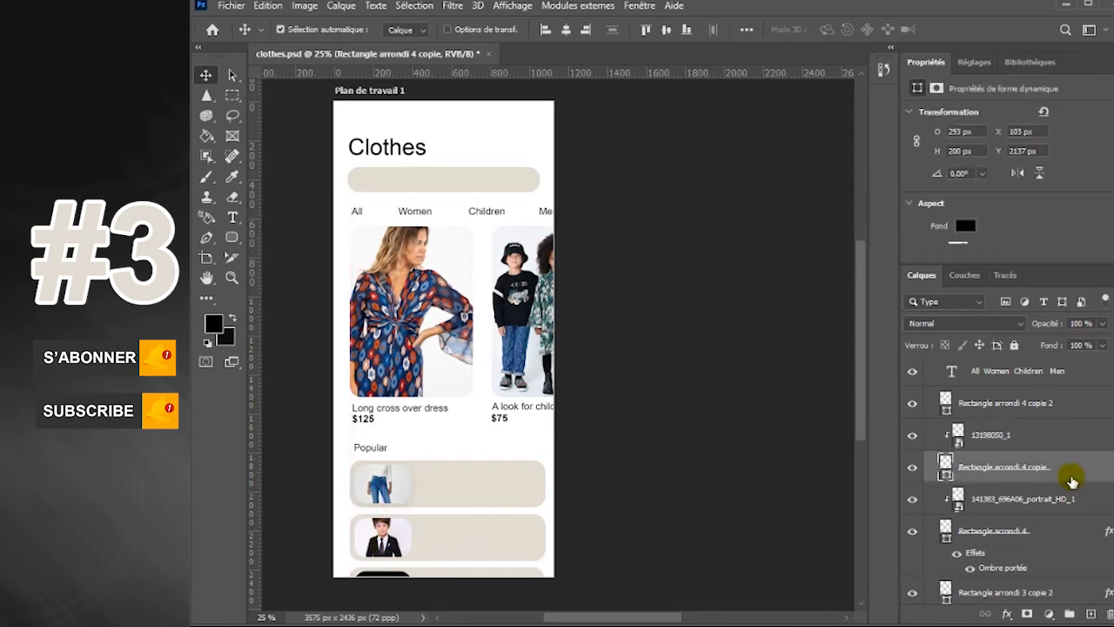
pyautogui.doubleClick(1080, 483)
pyautogui.click(652, 486)
pyautogui.moveTo(839, 183); pyautogui.dragTo(722, 113)
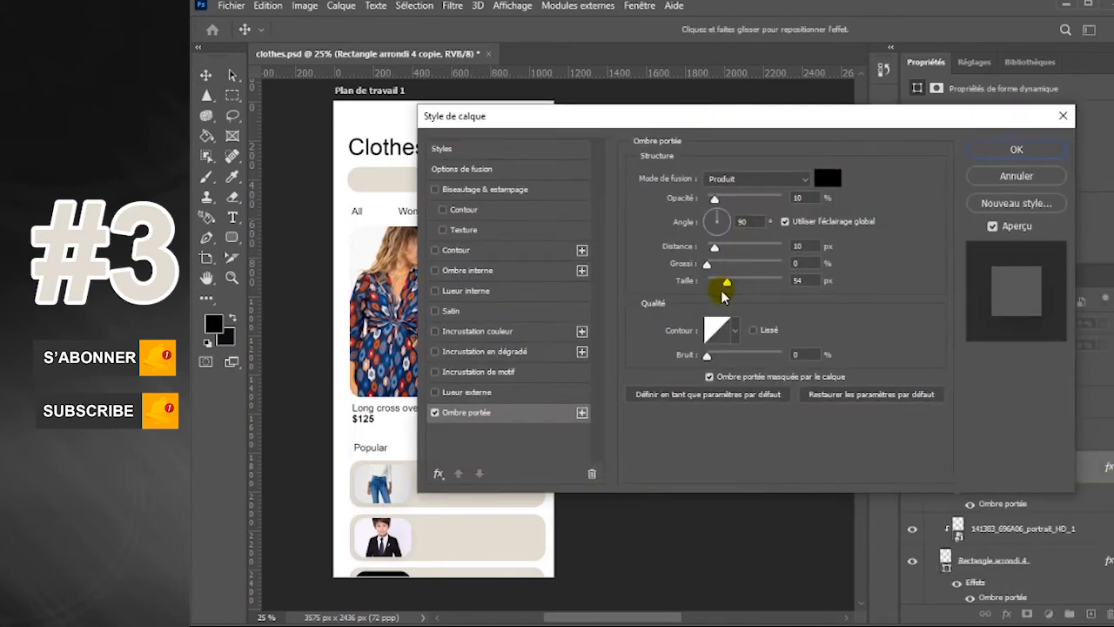
pyautogui.click(1015, 151)
# Embed edf32d04675d20cb40aaa08a29ce53a1.jpg over the third thumbnail, clip it to that shape, and scale it to about 306 px wide
pyautogui.click(1001, 403)
pyautogui.click(1091, 614)
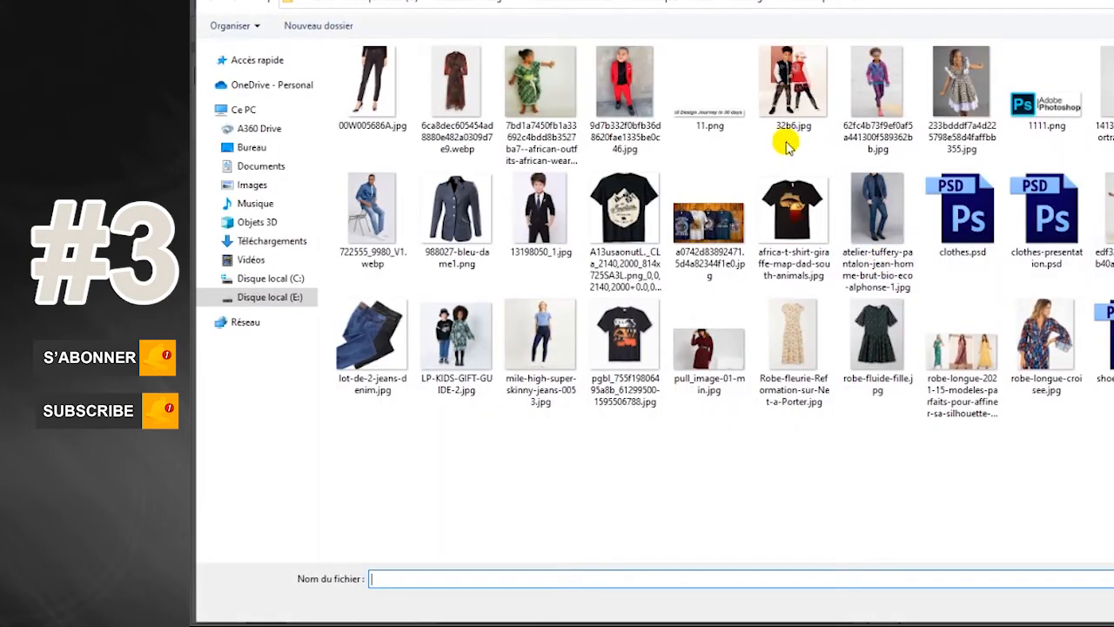
pyautogui.doubleClick(397, 230)
pyautogui.click(683, 250)
pyautogui.click(231, 6)
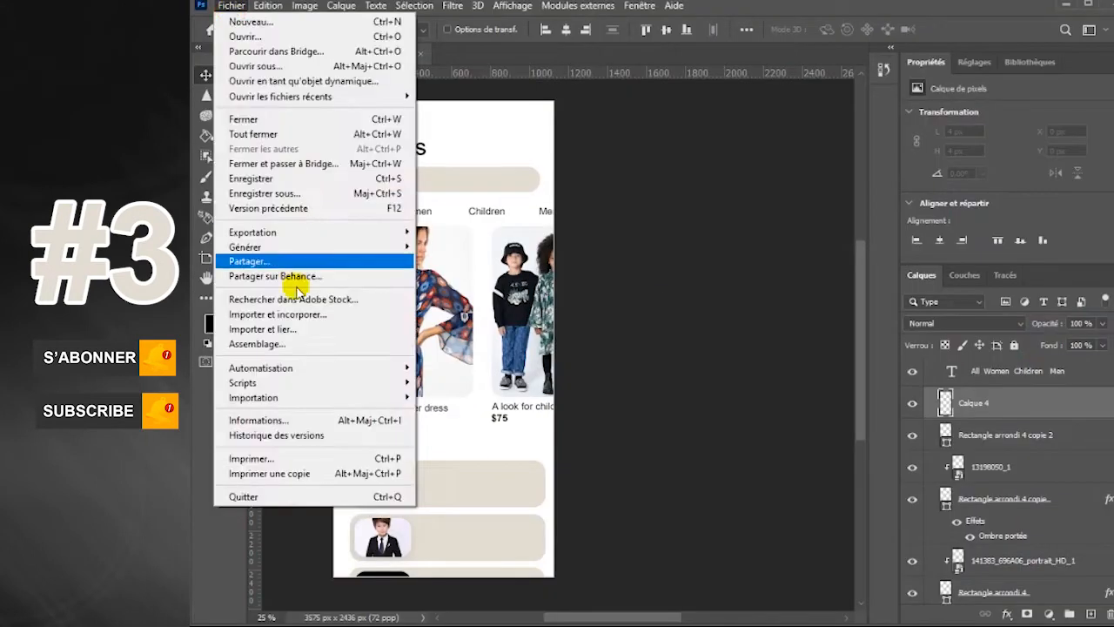
pyautogui.click(298, 315)
pyautogui.doubleClick(1106, 218)
pyautogui.moveTo(452, 338); pyautogui.dragTo(389, 598)
pyautogui.press('Return')
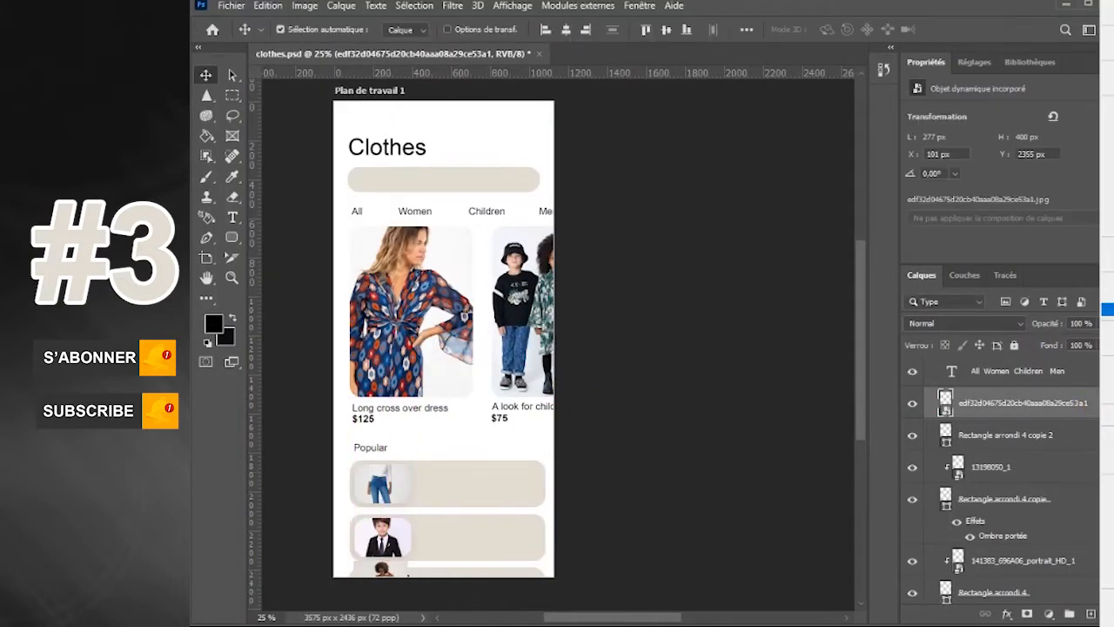
pyautogui.hotkey('ctrl', 't')
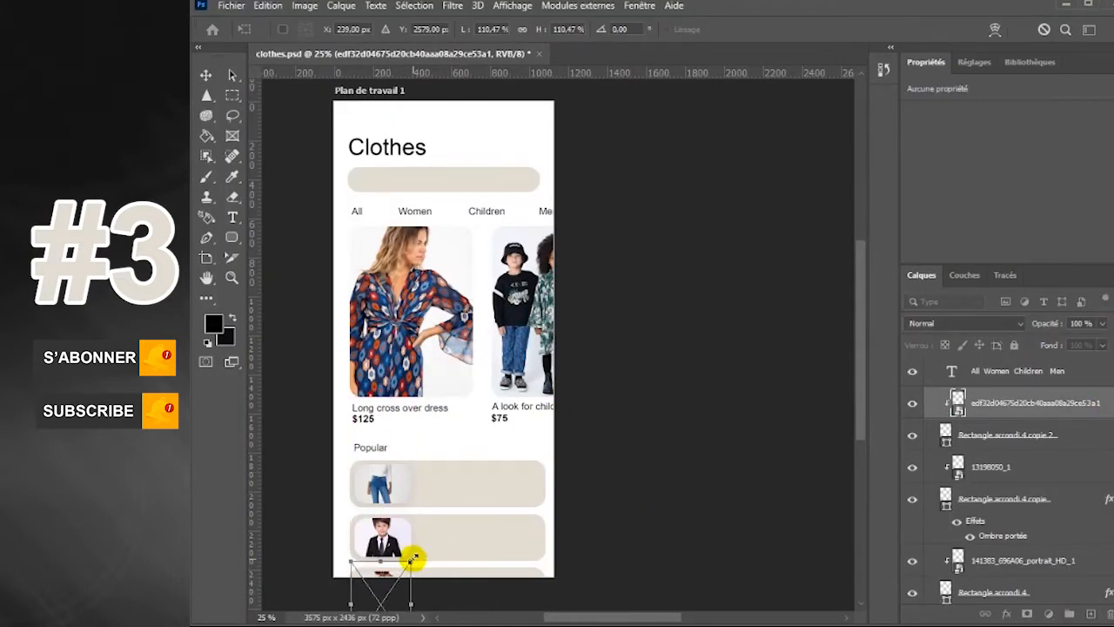
pyautogui.press('Return')
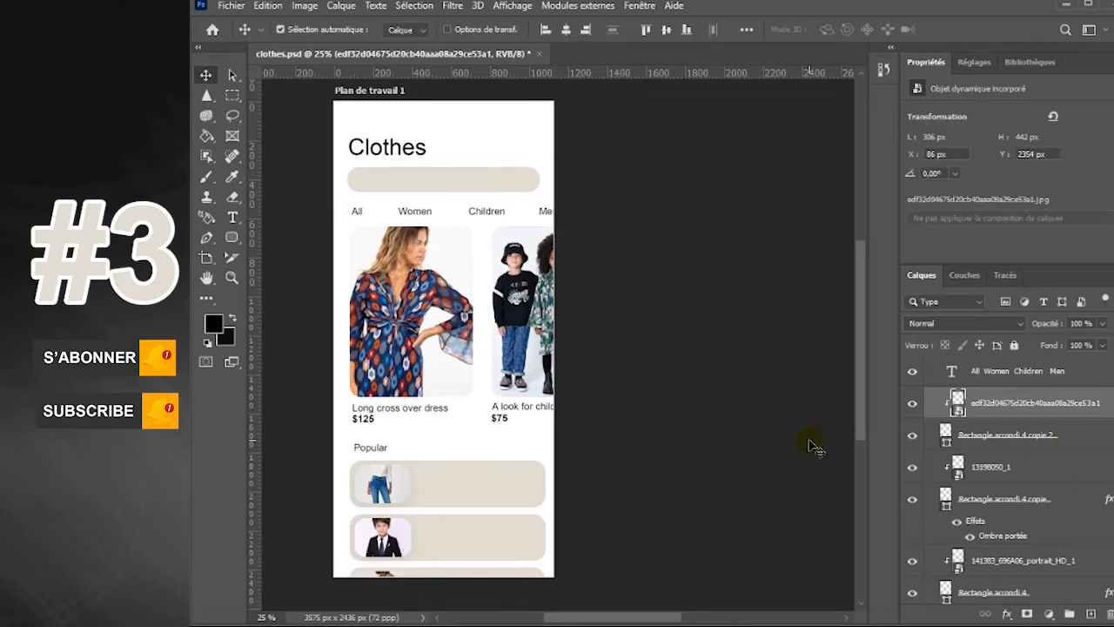
# Add a drop shadow to the third thumbnail shape
pyautogui.click(1074, 446)
pyautogui.doubleClick(1093, 449)
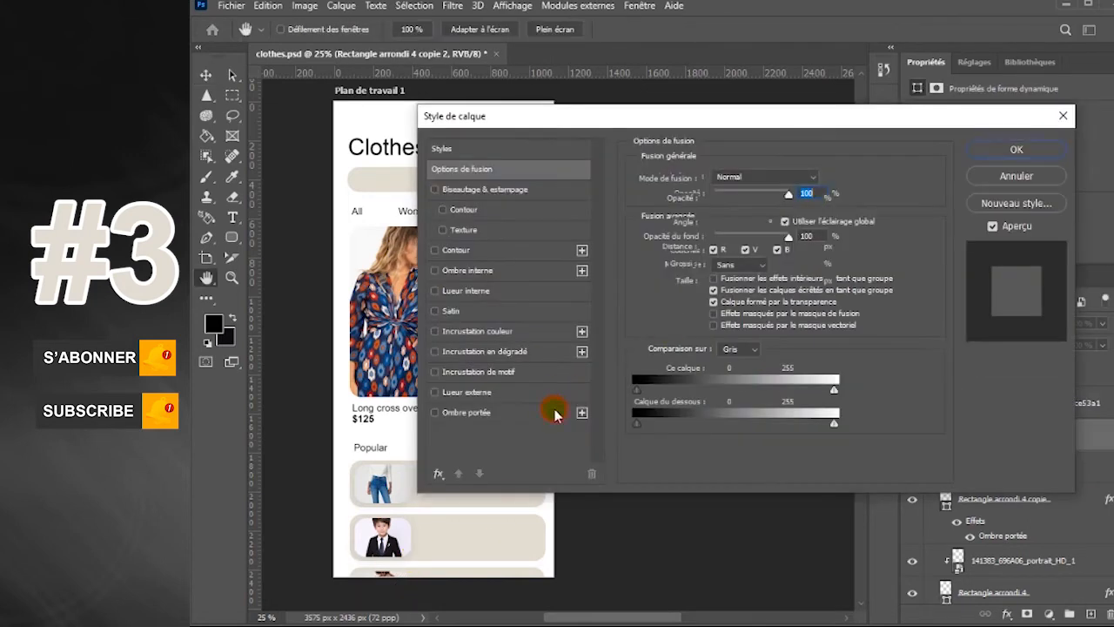
pyautogui.click(570, 406)
pyautogui.click(1012, 148)
# Duplicate the dress caption beside the jeans thumbnail, change it to "let's Star look be", and copy it into the second bar
pyautogui.moveTo(433, 416); pyautogui.dragTo(374, 477)
pyautogui.click(232, 217)
pyautogui.press('BackSpace')
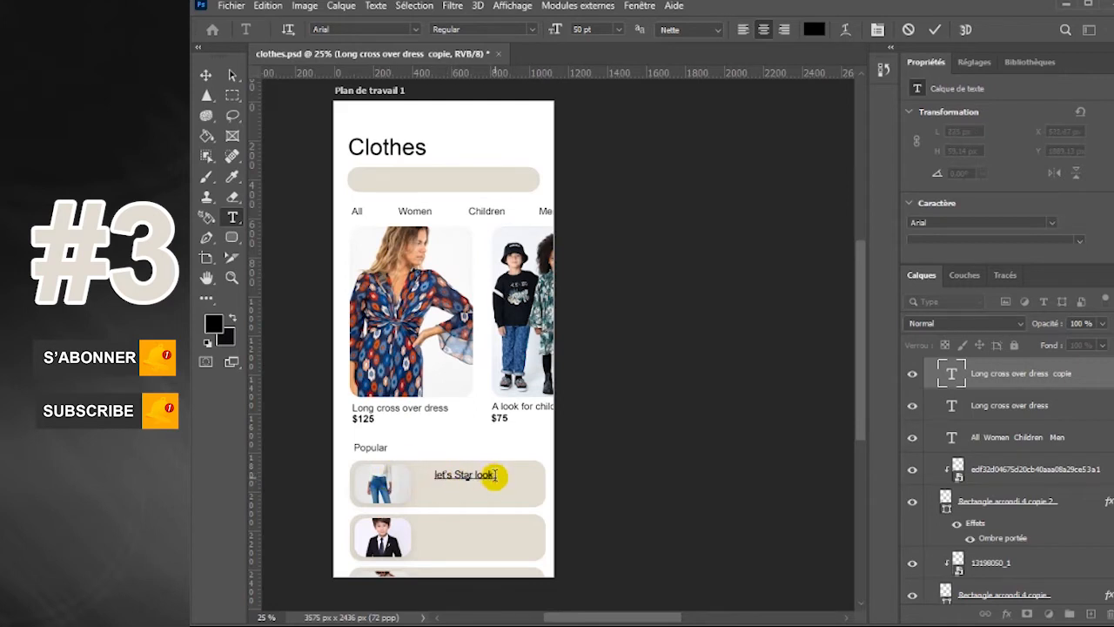
pyautogui.write("let's Star look b")
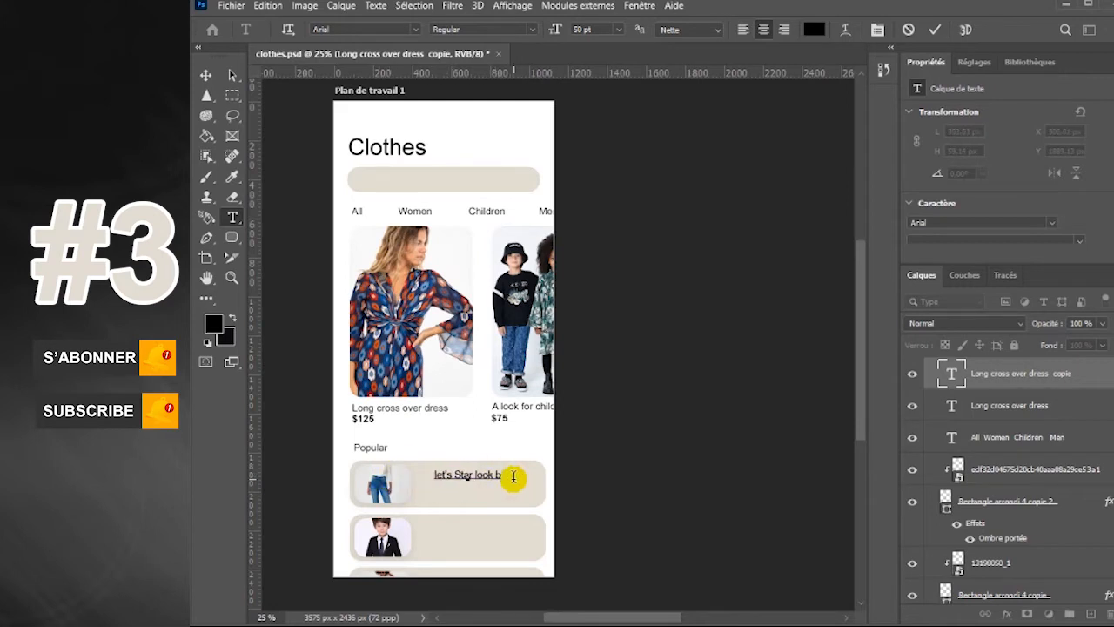
pyautogui.write('e')
pyautogui.click(206, 76)
pyautogui.moveTo(489, 478); pyautogui.dragTo(473, 547)
# Copy the bold $125 price below the jeans caption, change it to "$105", and duplicate it below the second bar's caption
pyautogui.click(365, 418)
pyautogui.moveTo(365, 419); pyautogui.dragTo(435, 504)
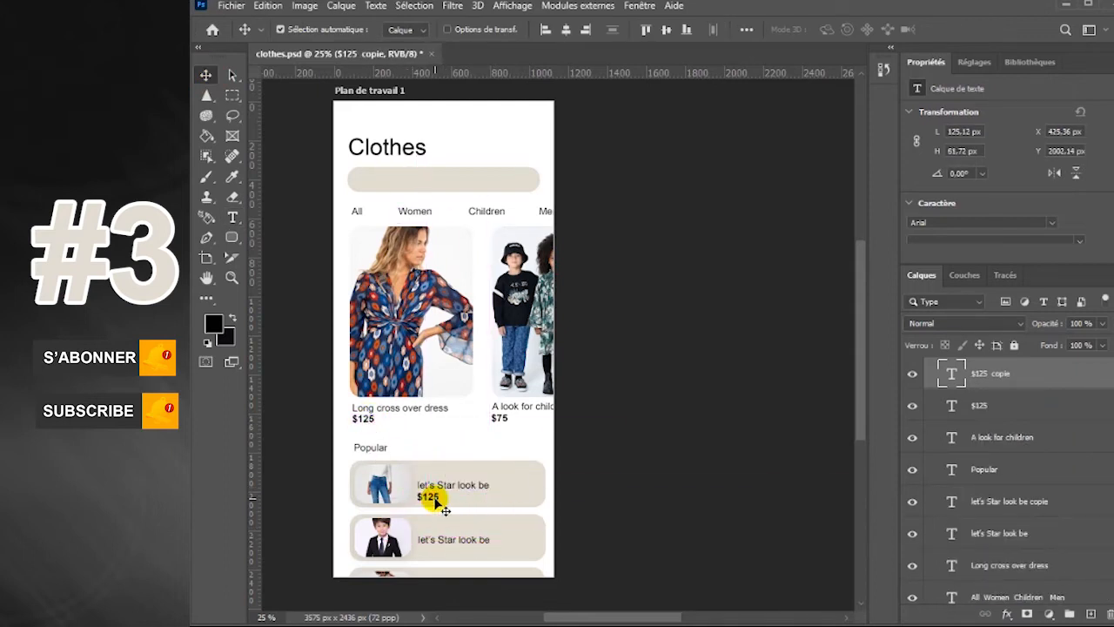
pyautogui.press('t')
pyautogui.click(428, 497)
pyautogui.click(206, 76)
pyautogui.moveTo(424, 498); pyautogui.dragTo(429, 551)
# Duplicate the jeans caption above itself, change the copy to "Jeans", align it left, and set it in Arial Bold
pyautogui.click(234, 220)
pyautogui.click(206, 75)
pyautogui.moveTo(454, 486); pyautogui.dragTo(454, 471)
pyautogui.doubleClick(410, 473)
pyautogui.write('Jeans')
pyautogui.moveTo(454, 471); pyautogui.dragTo(432, 471)
pyautogui.click(232, 218)
pyautogui.click(532, 30)
pyautogui.click(514, 78)
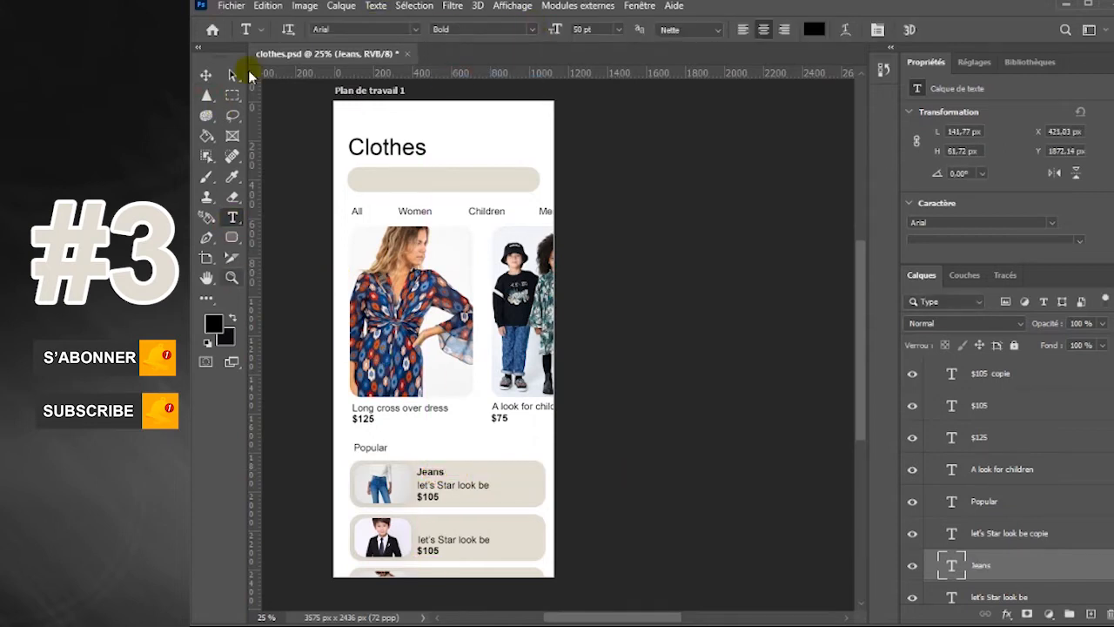
# Duplicate the bold "Jeans" title above the second bar's caption and change its text to "Black jaccket"
pyautogui.click(206, 75)
pyautogui.moveTo(436, 473); pyautogui.dragTo(440, 526)
pyautogui.click(232, 215)
pyautogui.doubleClick(407, 521)
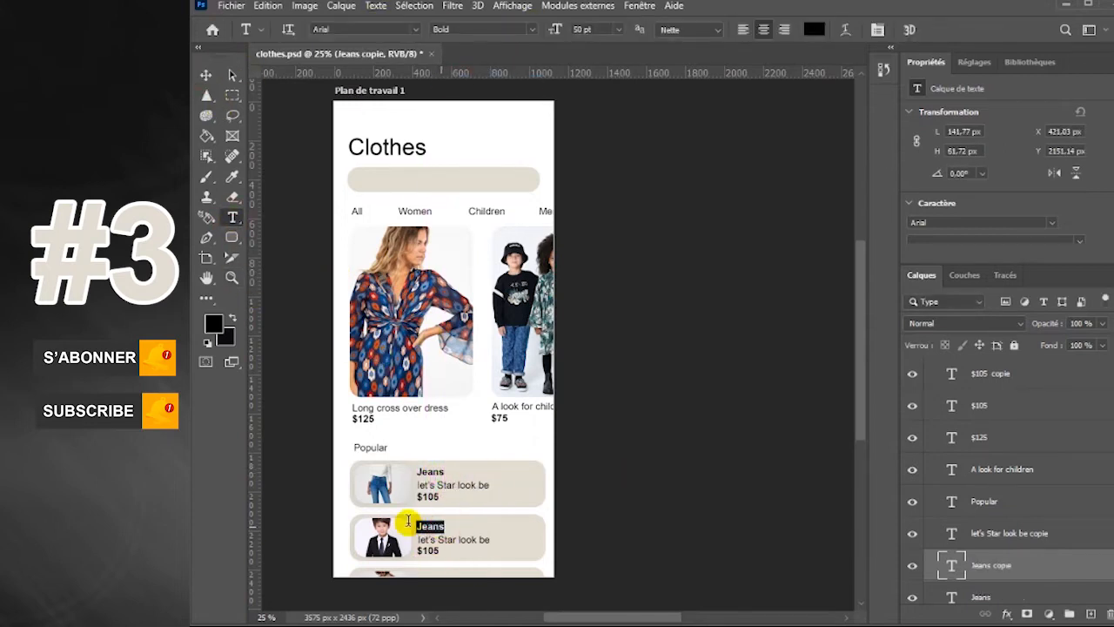
pyautogui.write('Black jaccket')
# Align the "Black jaccket" title with its caption and nudge the captions and prices of both bars slightly up
pyautogui.click(207, 75)
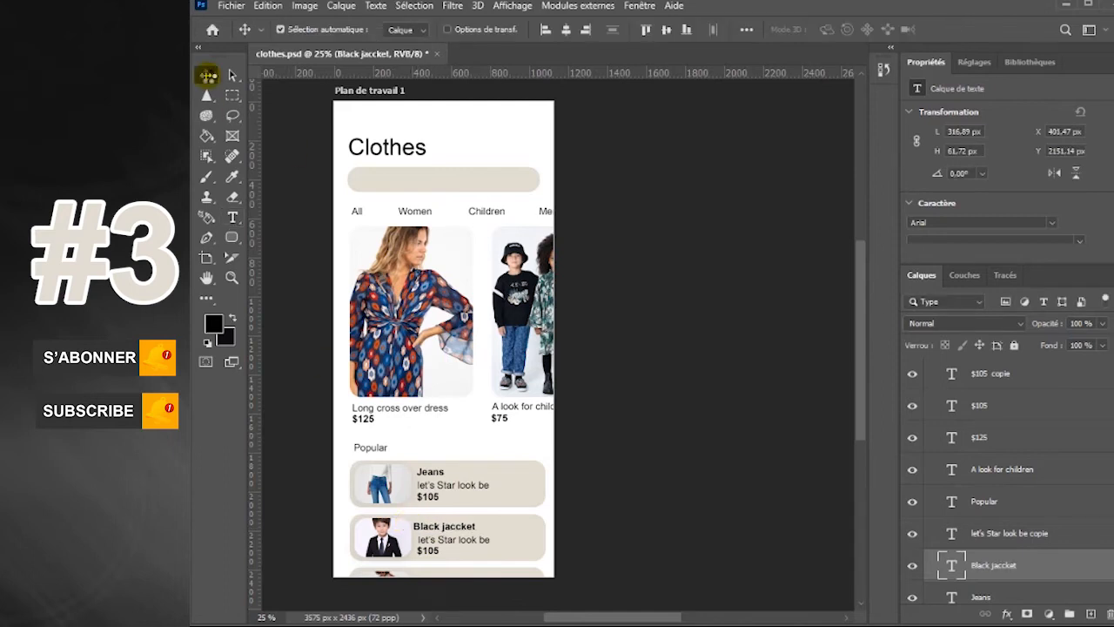
pyautogui.click(480, 542)
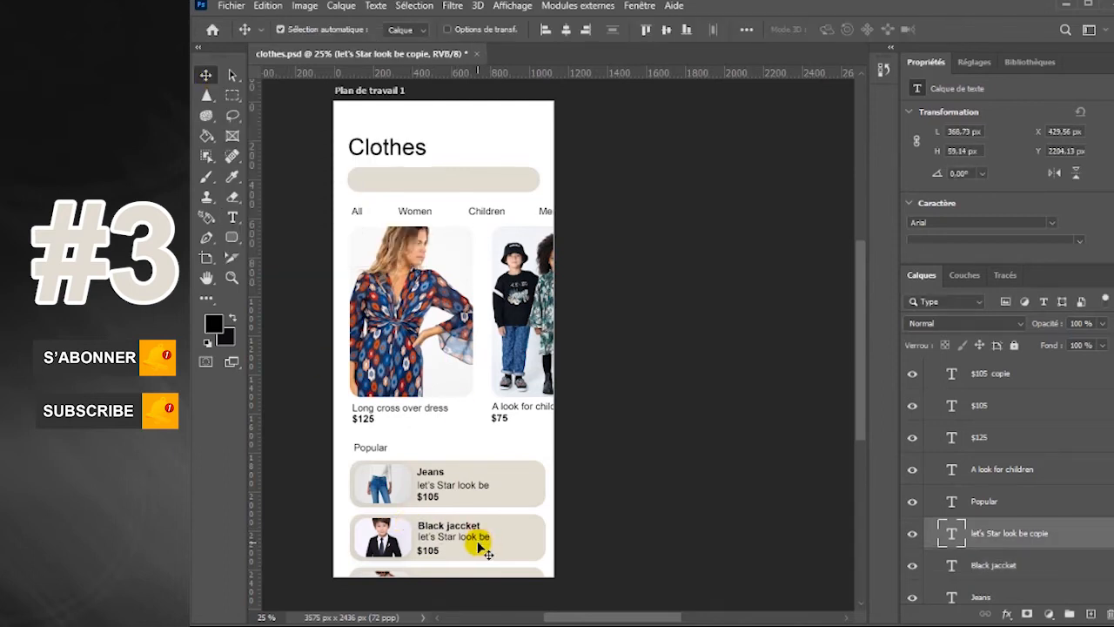
pyautogui.click(429, 547)
pyautogui.click(448, 486)
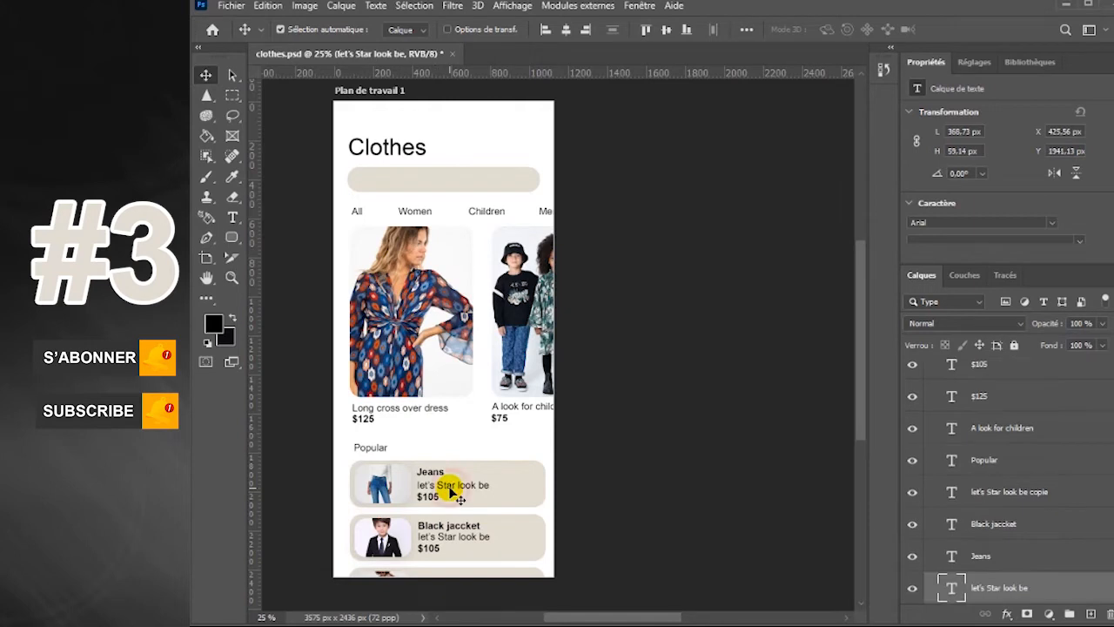
pyautogui.hotkey('shift', 'Up')
pyautogui.click(432, 497)
pyautogui.hotkey('shift', 'Up')
# Change the second bar's caption to "Children look" and set its font size to 40 pt
pyautogui.click(462, 538)
pyautogui.press('t')
pyautogui.moveTo(481, 534); pyautogui.dragTo(398, 530)
pyautogui.press('BackSpace')
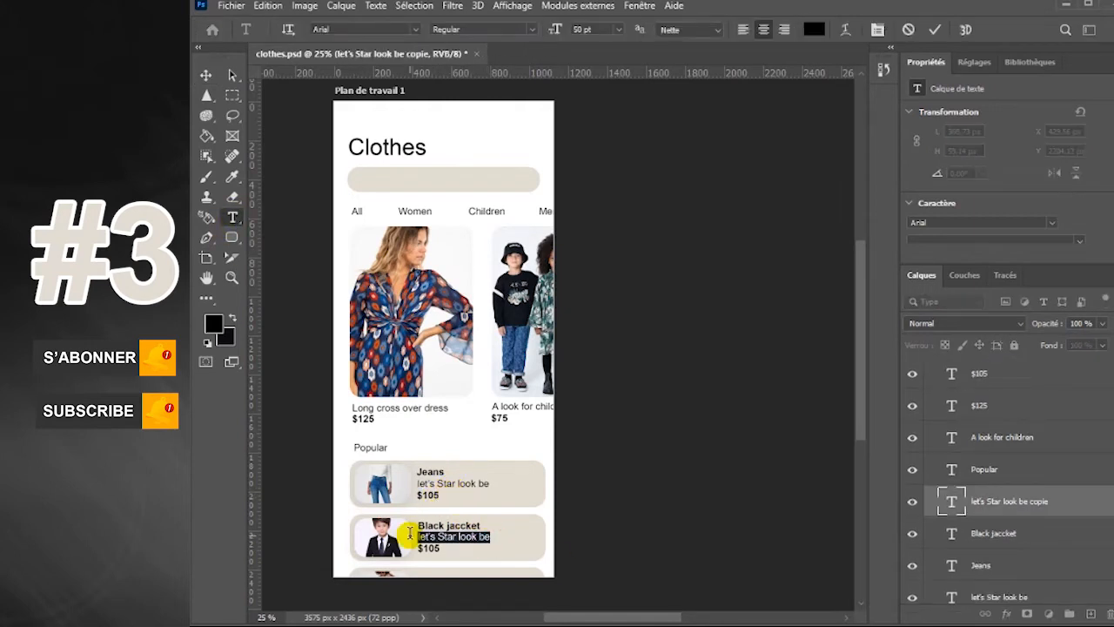
pyautogui.click(207, 76)
pyautogui.write('40')
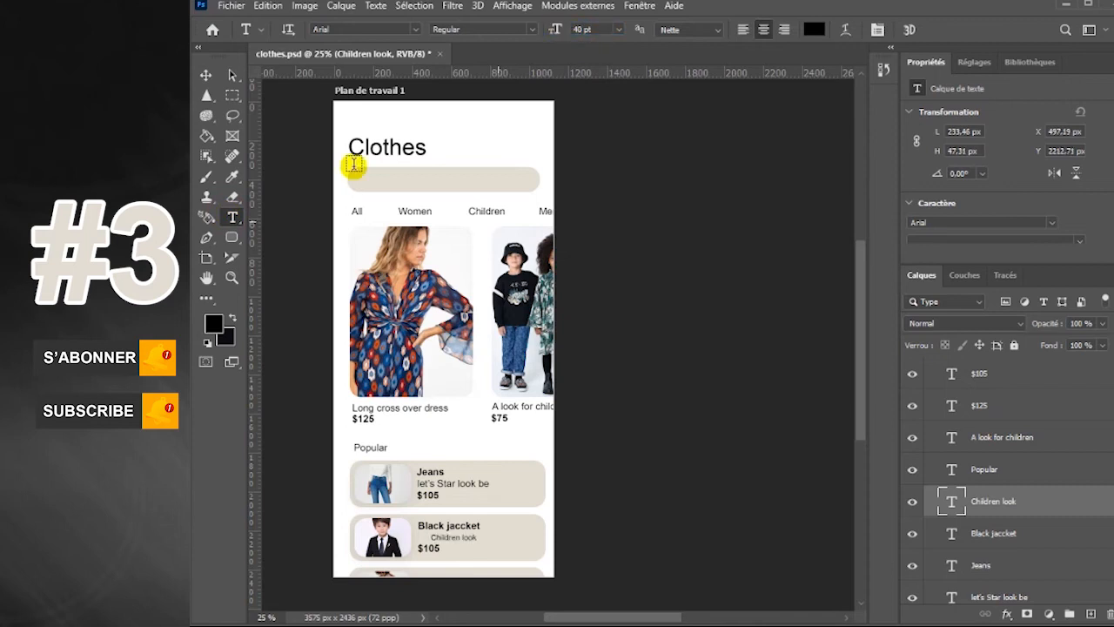
pyautogui.click(208, 77)
# Reduce the jeans caption to the size of the "Children look" caption and realign it with the "Jeans" title's left edge
pyautogui.click(468, 486)
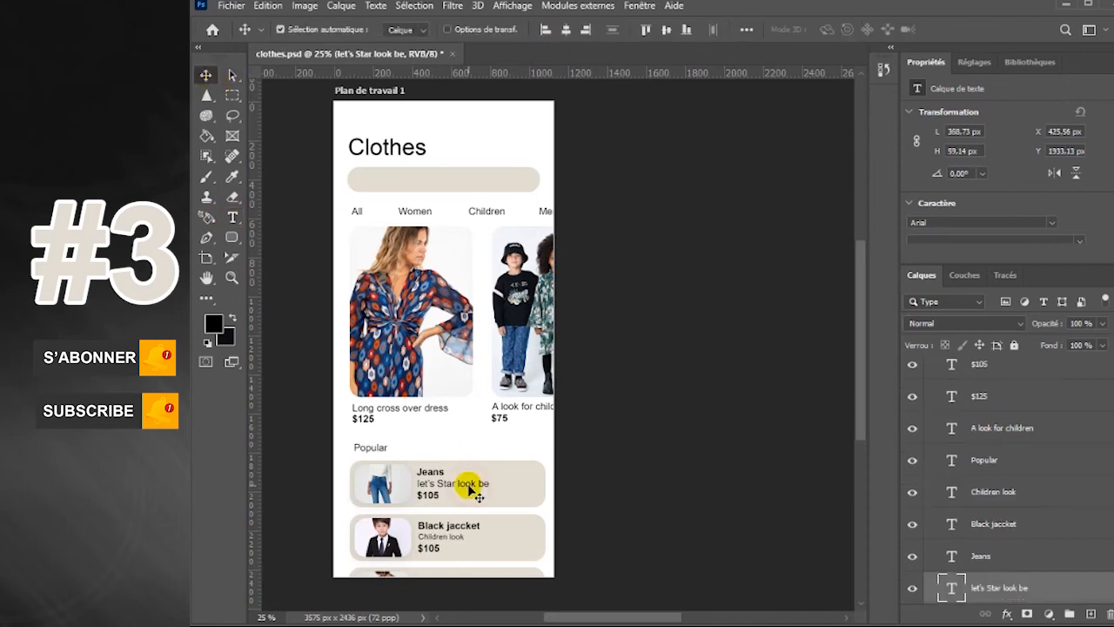
pyautogui.click(232, 216)
pyautogui.click(206, 75)
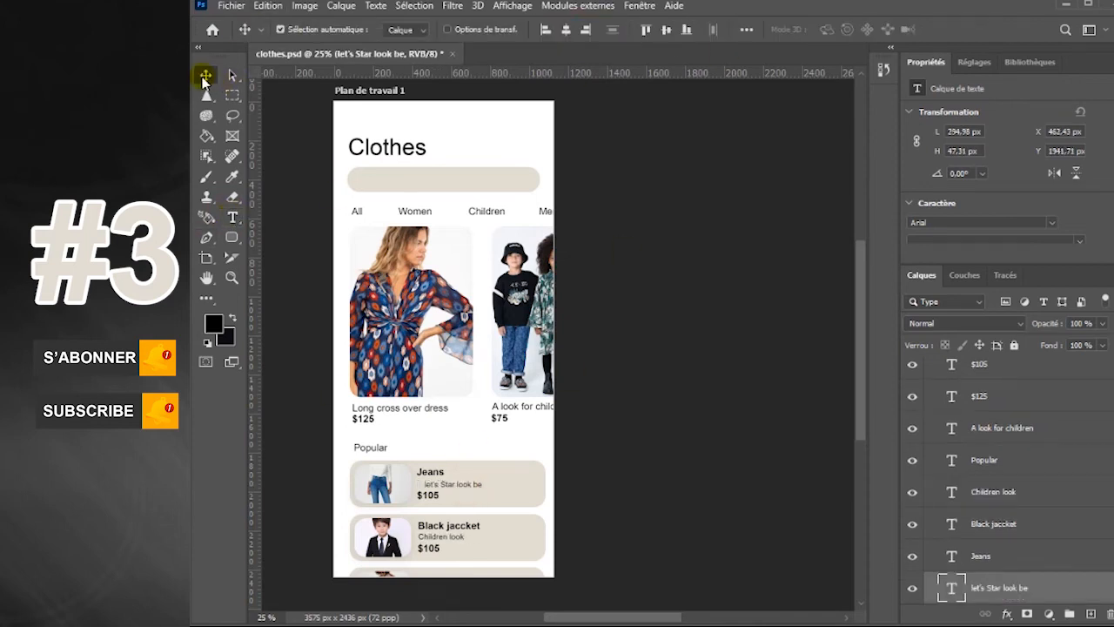
pyautogui.click(447, 130)
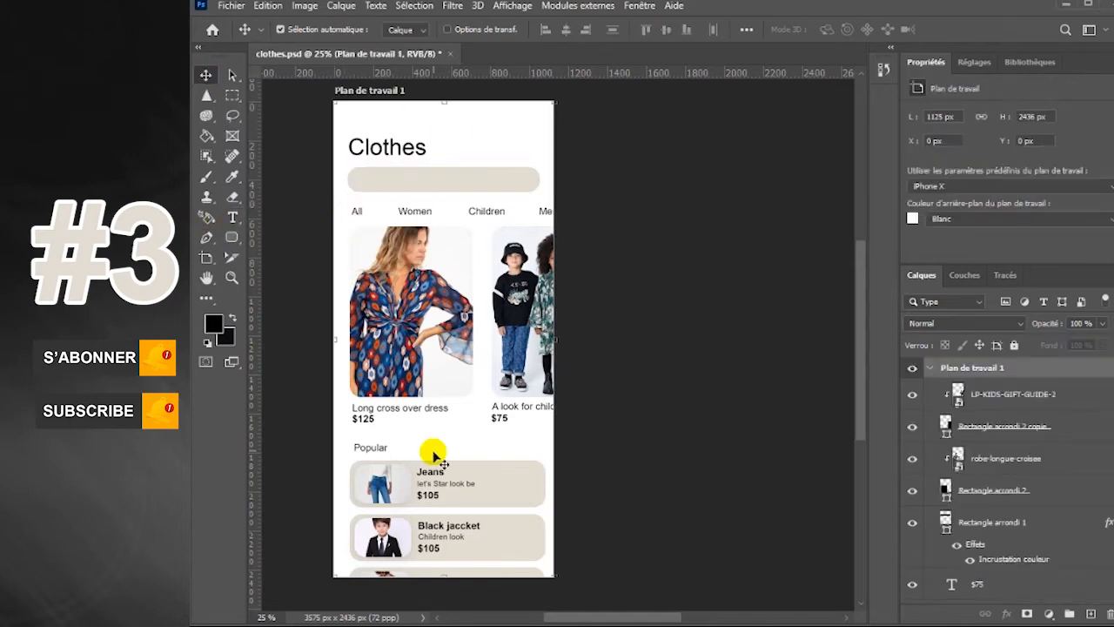
# Duplicate the dress caption onto the search bar, bring it to the artboard's top layer, change it to "Search", and shift it left
pyautogui.keyDown('alt'); pyautogui.moveTo(429, 411); pyautogui.dragTo(443, 180); pyautogui.keyUp('alt')
pyautogui.moveTo(1087, 587); pyautogui.dragTo(1069, 430)
pyautogui.doubleClick(470, 178)
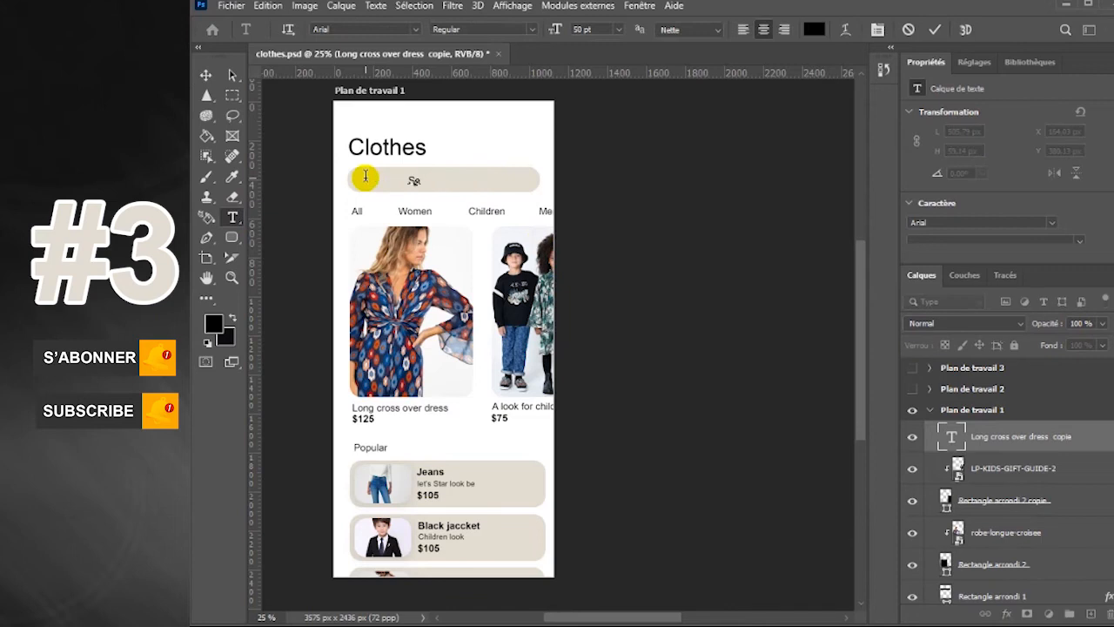
pyautogui.click(206, 76)
pyautogui.moveTo(423, 181); pyautogui.dragTo(395, 181)
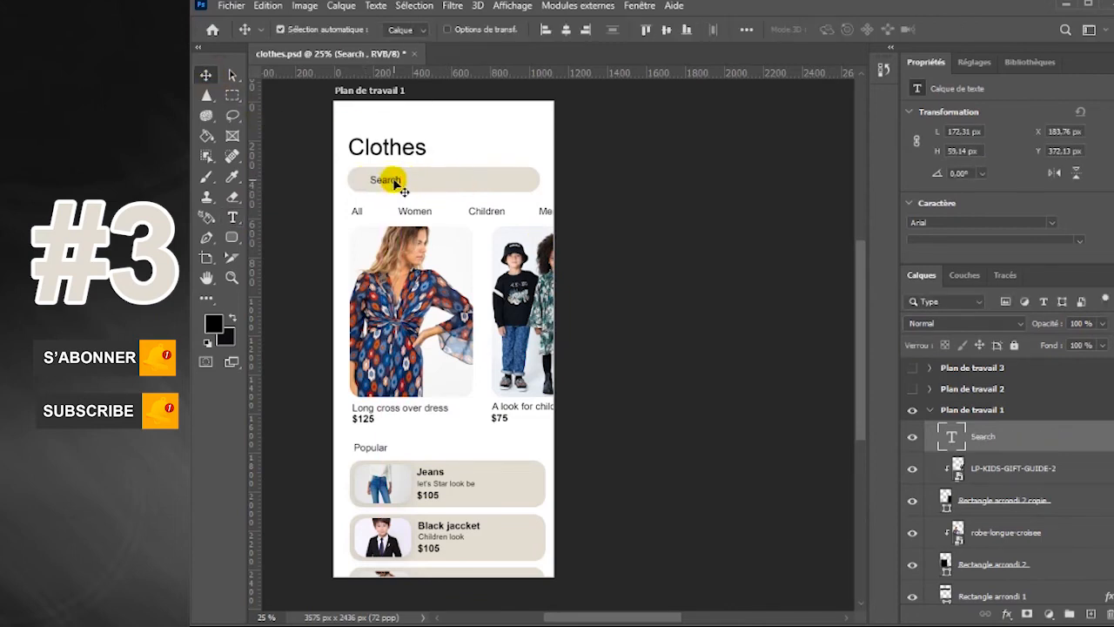
# Add a drop shadow to the rounded image rectangles of the dress card and the children's card
pyautogui.click(774, 429)
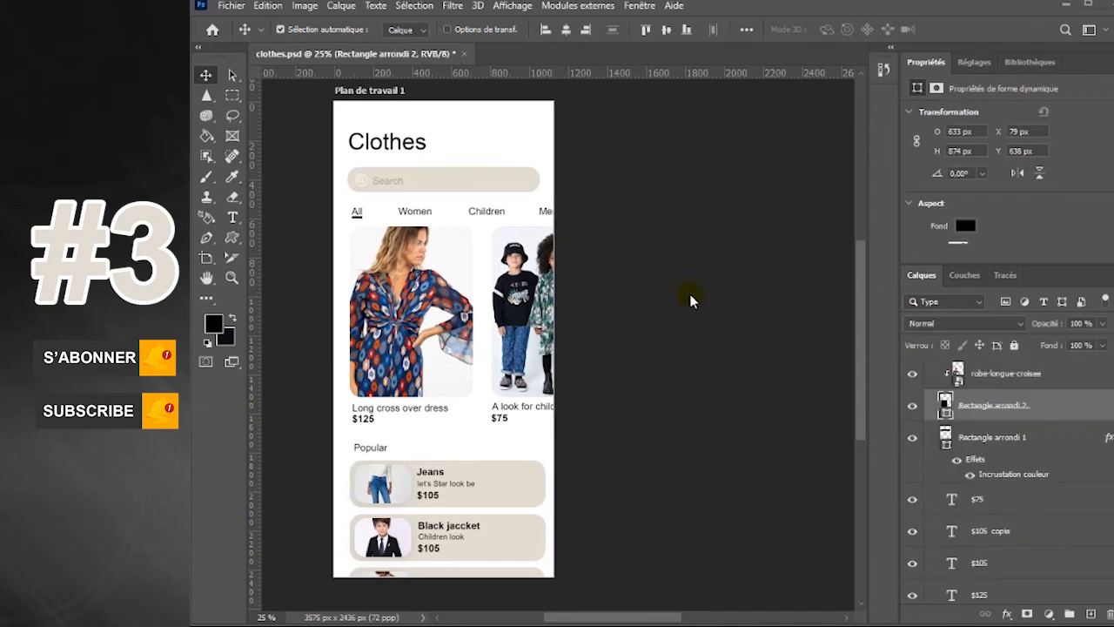
pyautogui.doubleClick(1074, 416)
pyautogui.click(693, 427)
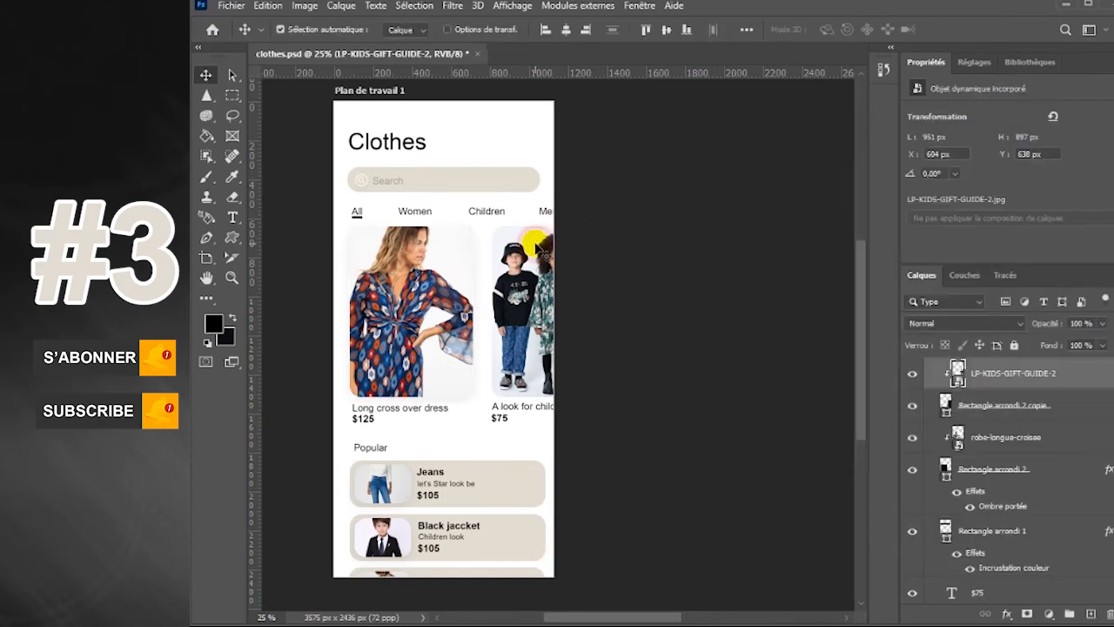
pyautogui.doubleClick(1084, 416)
pyautogui.click(623, 427)
pyautogui.click(1011, 166)
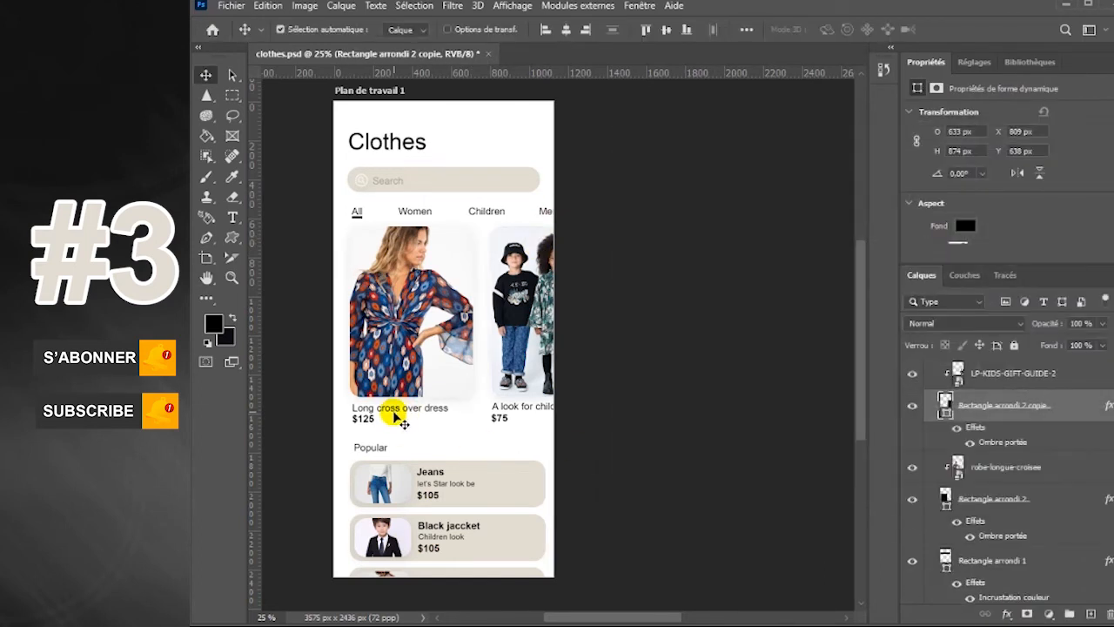
# Move the captions and prices under both product cards slightly down, away from the images
pyautogui.click(393, 416)
pyautogui.moveTo(364, 419); pyautogui.dragTo(366, 422)
pyautogui.click(396, 411)
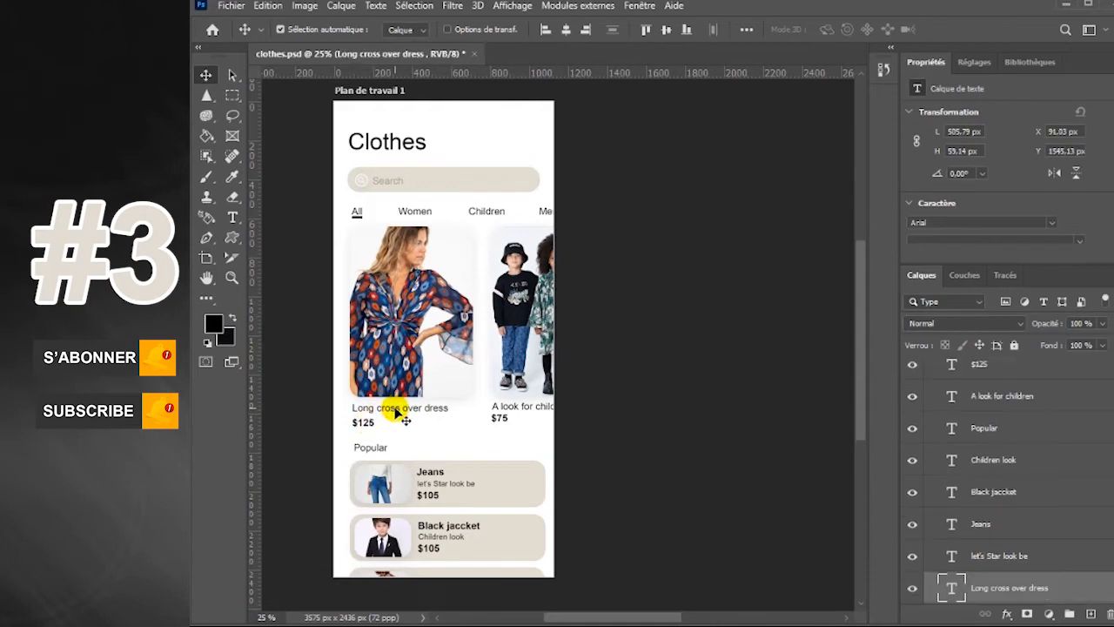
pyautogui.moveTo(502, 422); pyautogui.dragTo(502, 425)
pyautogui.click(522, 410)
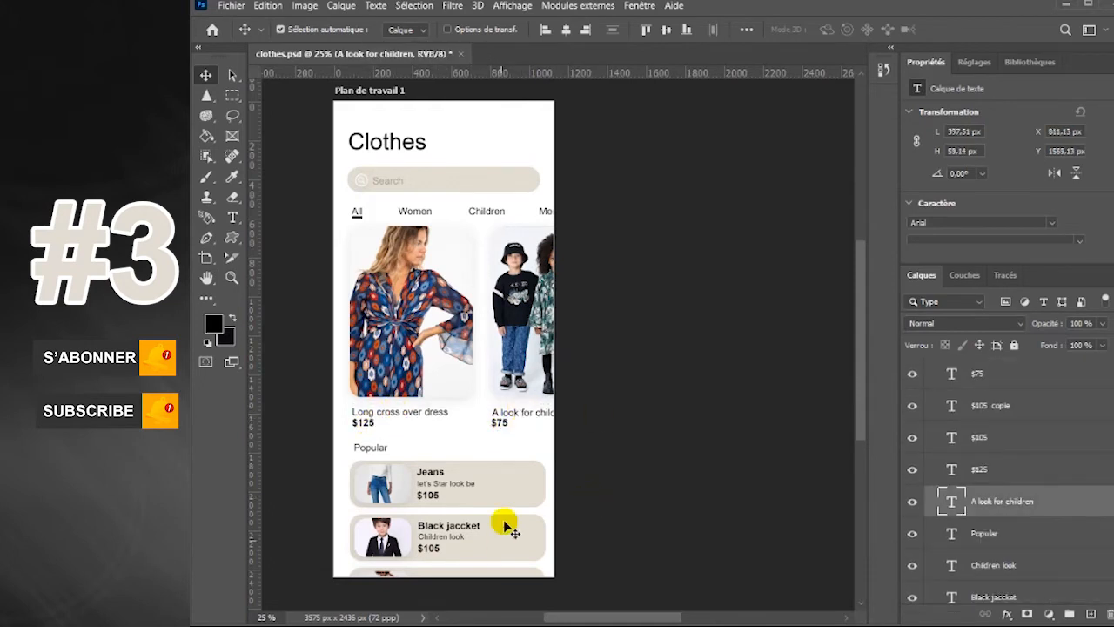
# Give the Jeans bar a drop shadow with a size of 59 px and 10% opacity
pyautogui.click(520, 497)
pyautogui.click(639, 5)
pyautogui.click(704, 455)
pyautogui.doubleClick(1062, 492)
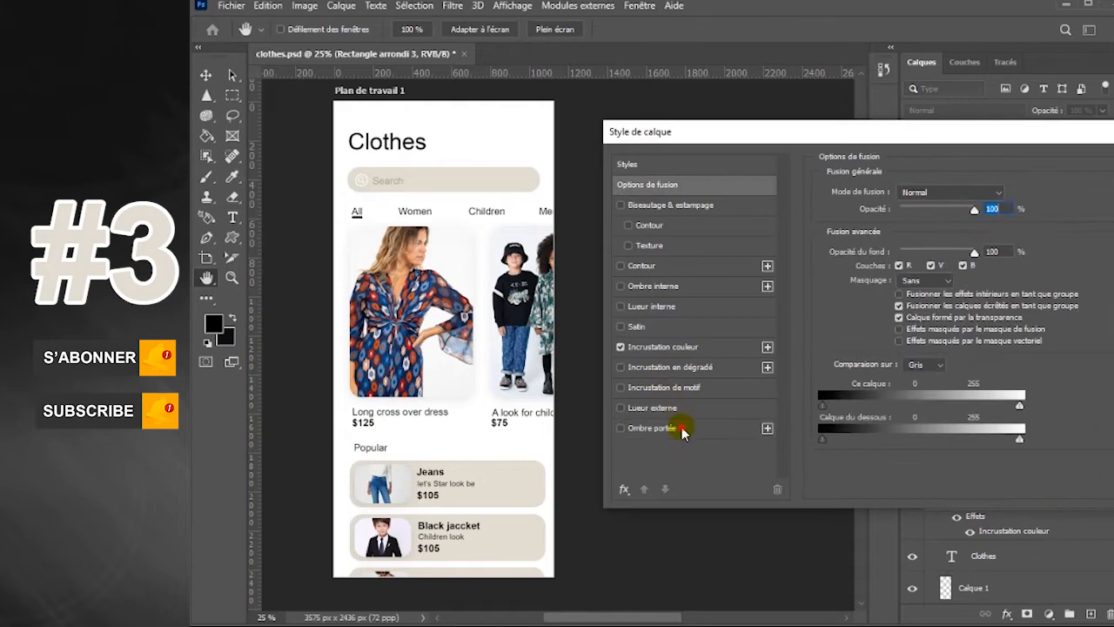
pyautogui.click(682, 428)
pyautogui.moveTo(896, 298); pyautogui.dragTo(914, 299)
pyautogui.moveTo(990, 214); pyautogui.dragTo(969, 216)
pyautogui.write('10')
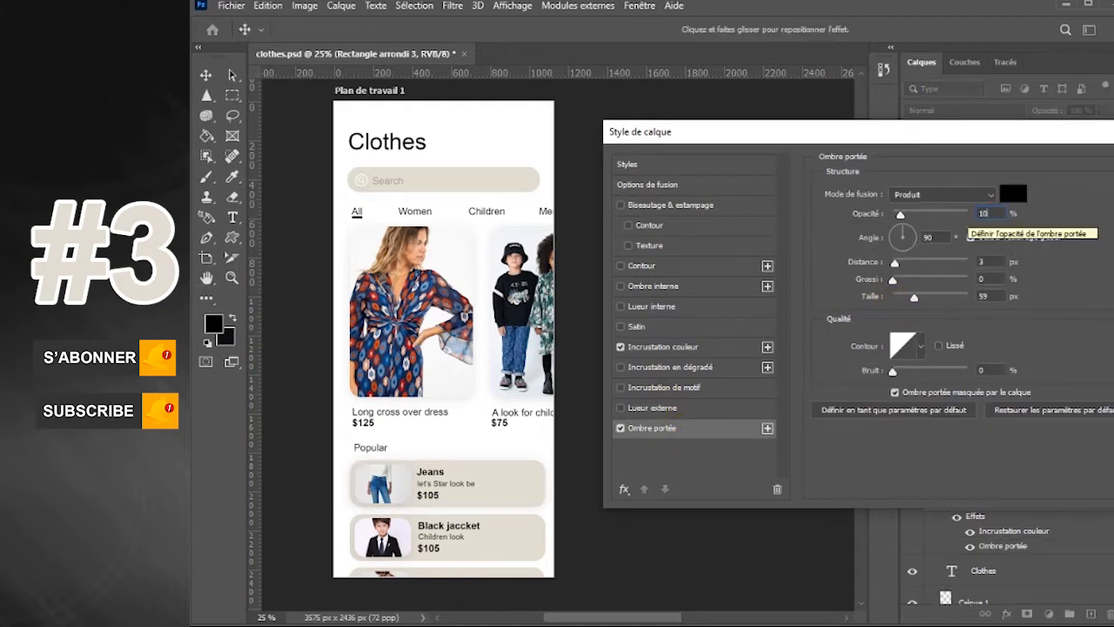
# Change the Jeans bar's color overlay to white (ffffff) and apply the layer style
pyautogui.click(666, 346)
pyautogui.click(1014, 193)
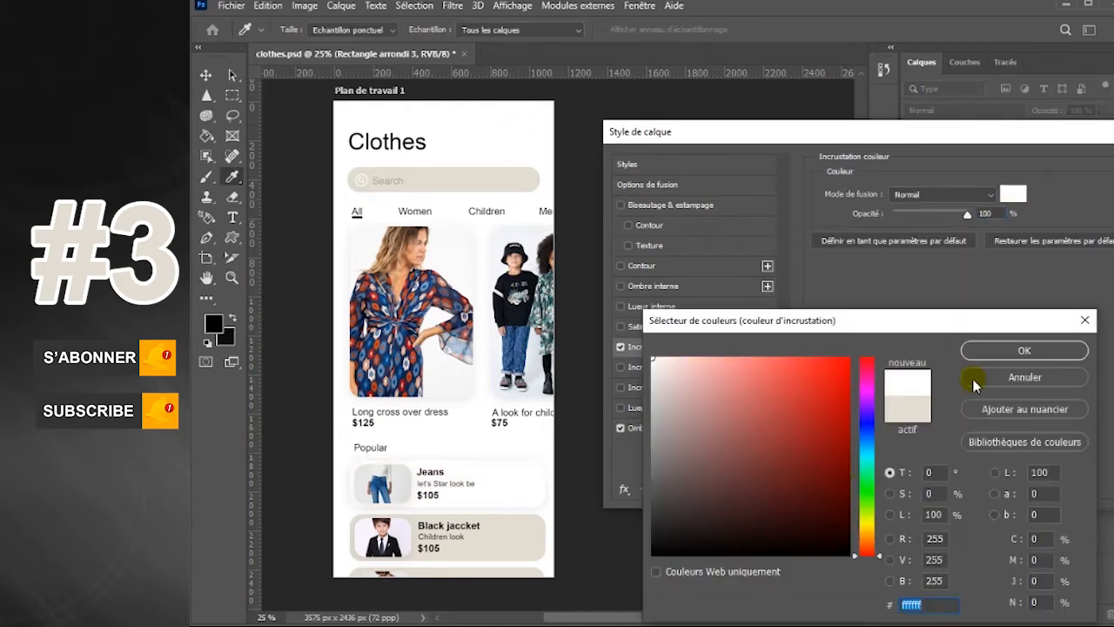
pyautogui.click(1010, 352)
pyautogui.press('Return')
# Enable a drop shadow on the "Black jaccket" bar and change its color overlay to white
pyautogui.click(529, 552)
pyautogui.doubleClick(1070, 430)
pyautogui.click(681, 428)
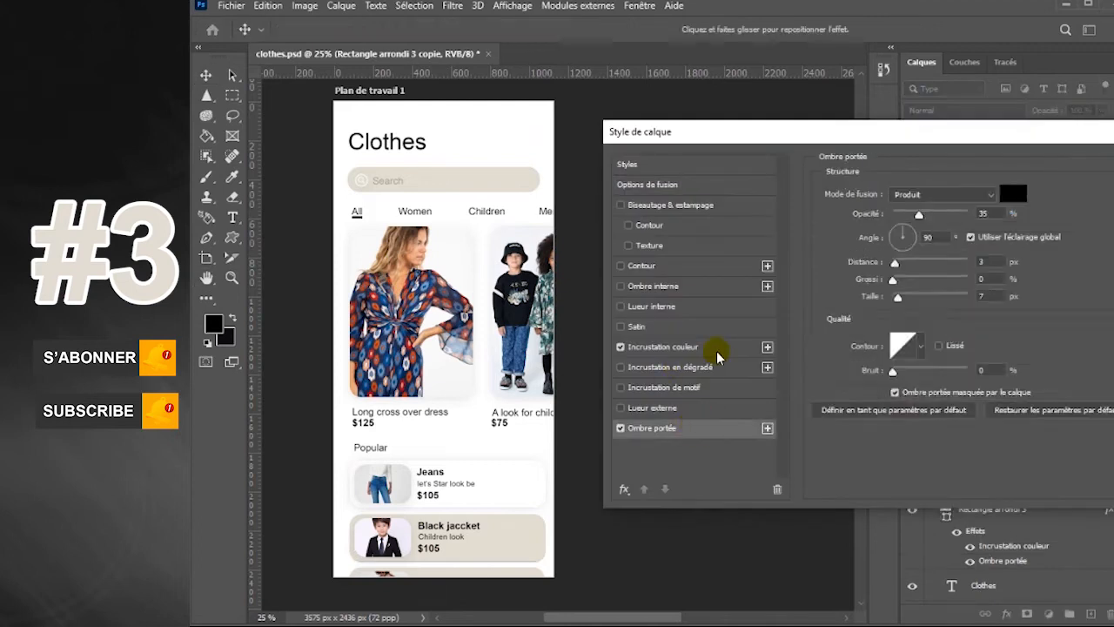
pyautogui.click(709, 348)
pyautogui.click(1016, 193)
pyautogui.click(515, 143)
pyautogui.click(1022, 354)
# Enlarge the "Black jaccket" bar's shadow size and set the shadow opacity to 10%
pyautogui.click(684, 428)
pyautogui.moveTo(899, 299); pyautogui.dragTo(907, 302)
pyautogui.doubleClick(990, 212)
pyautogui.write('10')
pyautogui.press('Return')
# Give the third Popular bar a drop shadow with a size of 27 px and 10% opacity
pyautogui.doubleClick(1065, 378)
pyautogui.click(632, 427)
pyautogui.moveTo(898, 301); pyautogui.dragTo(905, 300)
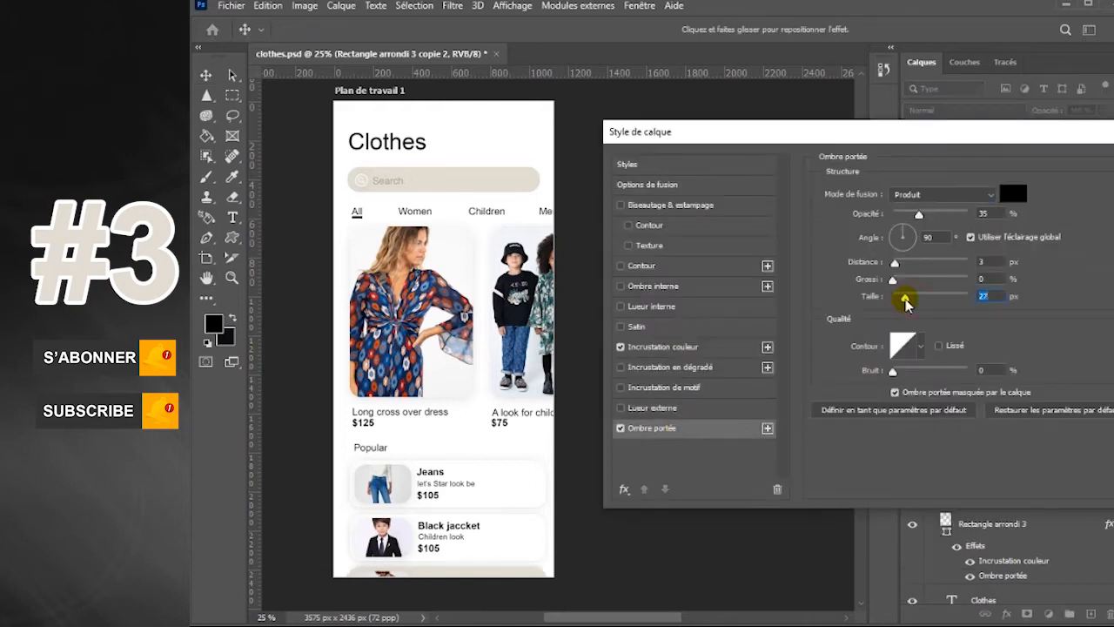
pyautogui.doubleClick(985, 213)
pyautogui.write('10')
# Change the third Popular bar's color overlay to white and apply the layer style
pyautogui.click(725, 350)
pyautogui.click(1014, 194)
pyautogui.click(508, 142)
pyautogui.click(1022, 351)
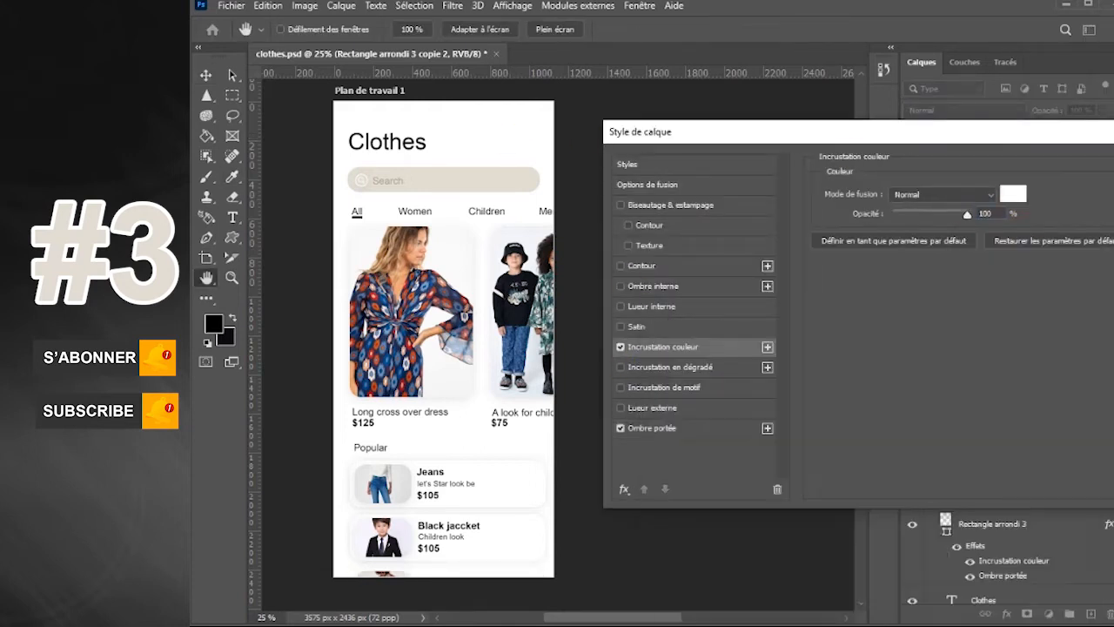
pyautogui.press('Return')
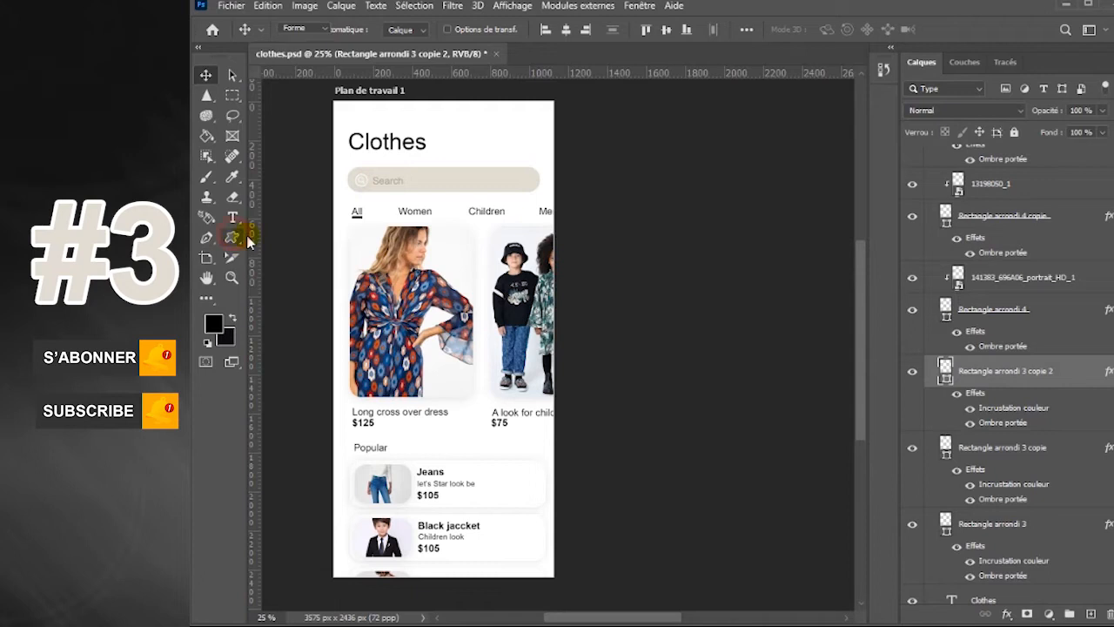
# Draw the circled Heart custom shape in the dress card's upper right corner and bring its layer to the top of Plan de travail 1
pyautogui.click(234, 236)
pyautogui.click(837, 29)
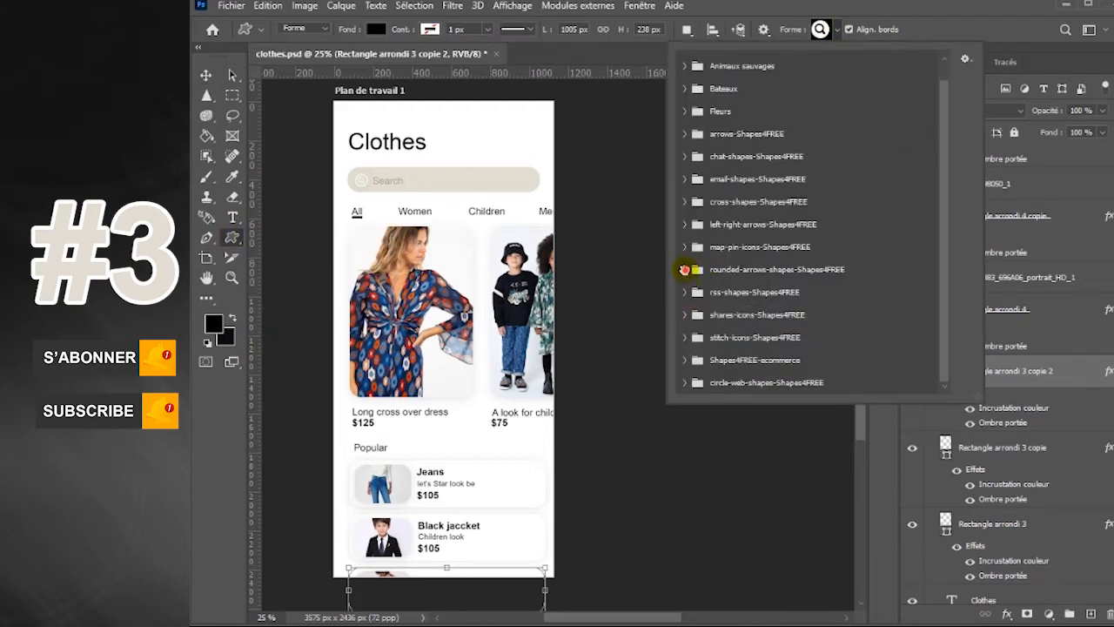
pyautogui.click(685, 270)
pyautogui.click(685, 226)
pyautogui.click(685, 225)
pyautogui.click(685, 226)
pyautogui.click(685, 157)
pyautogui.click(685, 157)
pyautogui.click(685, 226)
pyautogui.click(685, 271)
pyautogui.click(685, 381)
pyautogui.moveTo(945, 252); pyautogui.dragTo(945, 349)
pyautogui.moveTo(448, 236); pyautogui.dragTo(461, 253)
pyautogui.click(206, 75)
pyautogui.moveTo(1101, 366)
pyautogui.mouseDown()
pyautogui.moveTo(1055, 68)
pyautogui.moveTo(1019, 368)
pyautogui.moveTo(1087, 385)
pyautogui.moveTo(953, 7)
pyautogui.moveTo(1038, 212)
pyautogui.mouseUp()
pyautogui.moveTo(456, 246); pyautogui.dragTo(485, 331)
pyautogui.hotkey('ctrl', 'z')
pyautogui.click(462, 251)
pyautogui.hotkey('ctrl', 't')
pyautogui.press('Return')
pyautogui.hotkey('ctrl', 'z')
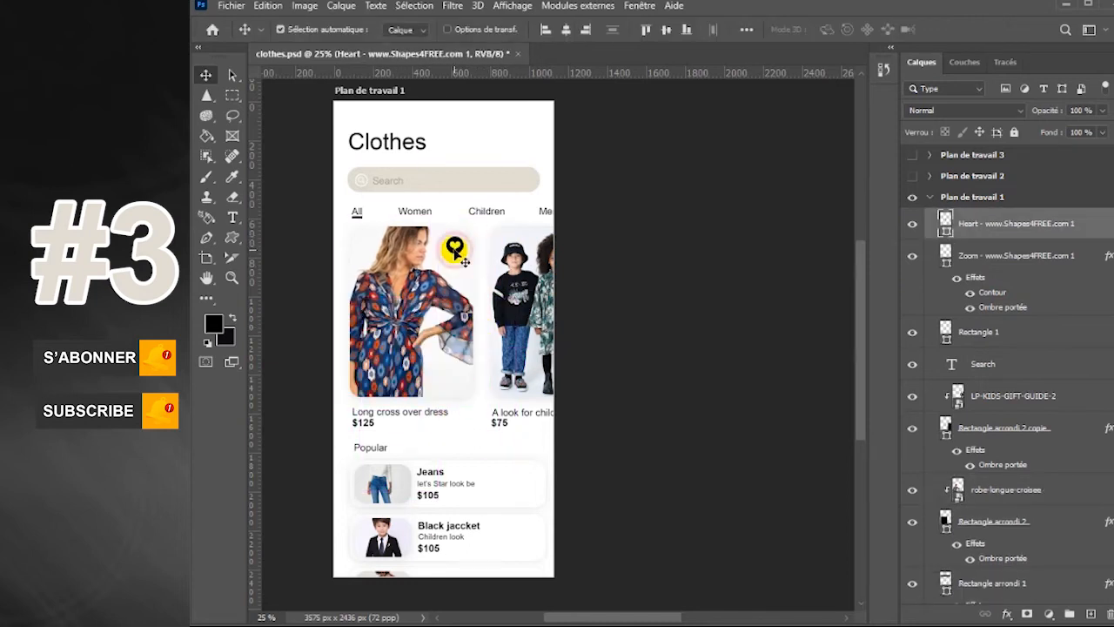
# Try to reuse the dress card's heart icon as a duplicate for the Jeans bar, and discard the copy
pyautogui.moveTo(464, 261); pyautogui.dragTo(456, 255)
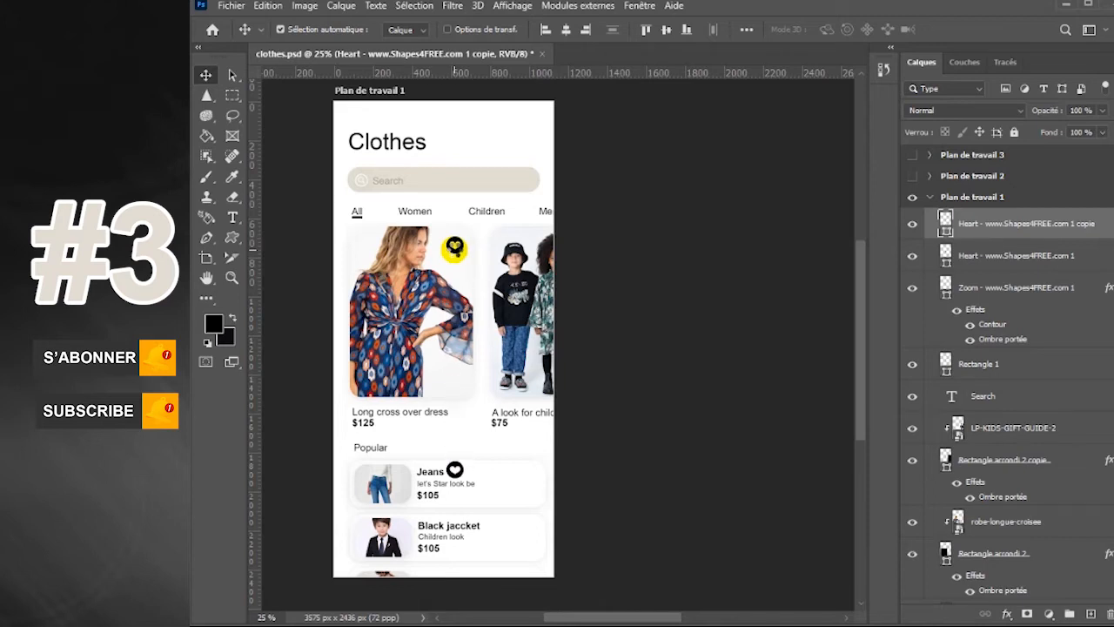
pyautogui.click(491, 485)
pyautogui.hotkey('ctrl', 'z')
pyautogui.click(457, 247)
pyautogui.scroll(5, 1010, 232)
pyautogui.click(1009, 231)
pyautogui.hotkey('ctrl', 't')
pyautogui.click(913, 226)
pyautogui.press('Delete')
# Draw a smaller Heart shape about 69 px wide near the right end of the Jeans bar
pyautogui.click(232, 238)
pyautogui.moveTo(516, 472); pyautogui.dragTo(530, 487)
pyautogui.click(209, 79)
# Duplicate the Jeans bar's heart icon and move the copy straight down onto the "Black jaccket" bar
pyautogui.hotkey('ctrl', 'j')
pyautogui.hotkey('ctrl', 't')
pyautogui.hotkey('shift', 'Down')
pyautogui.hotkey('shift', 'Down')
pyautogui.hotkey('shift', 'Down')
pyautogui.hotkey('shift', 'Down')
pyautogui.hotkey('shift', 'Down')
pyautogui.hotkey('shift', 'Down')
pyautogui.hotkey('shift', 'Down')
pyautogui.hotkey('shift', 'Down')
pyautogui.hotkey('shift', 'Down')
pyautogui.hotkey('shift', 'Down')
pyautogui.hotkey('shift', 'Down')
pyautogui.hotkey('shift', 'Down')
pyautogui.hotkey('shift', 'Down')
pyautogui.hotkey('shift', 'Down')
pyautogui.hotkey('shift', 'Down')
pyautogui.hotkey('shift', 'Down')
pyautogui.hotkey('shift', 'Down')
pyautogui.hotkey('shift', 'Down')
pyautogui.hotkey('shift', 'Down')
pyautogui.hotkey('shift', 'Down')
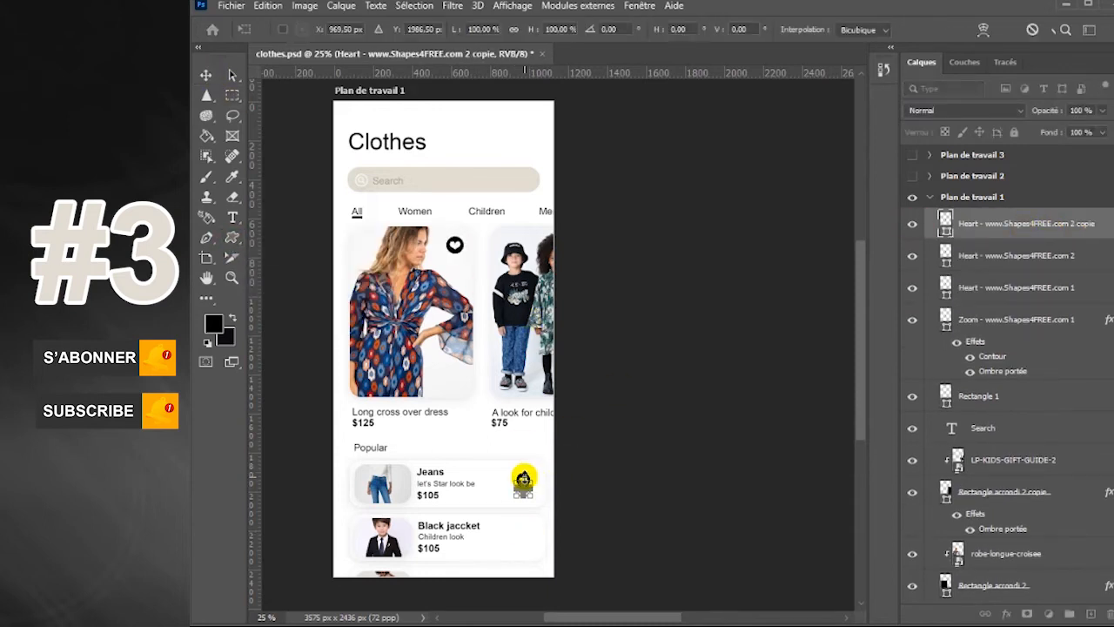
pyautogui.press('Return')
pyautogui.click(523, 478)
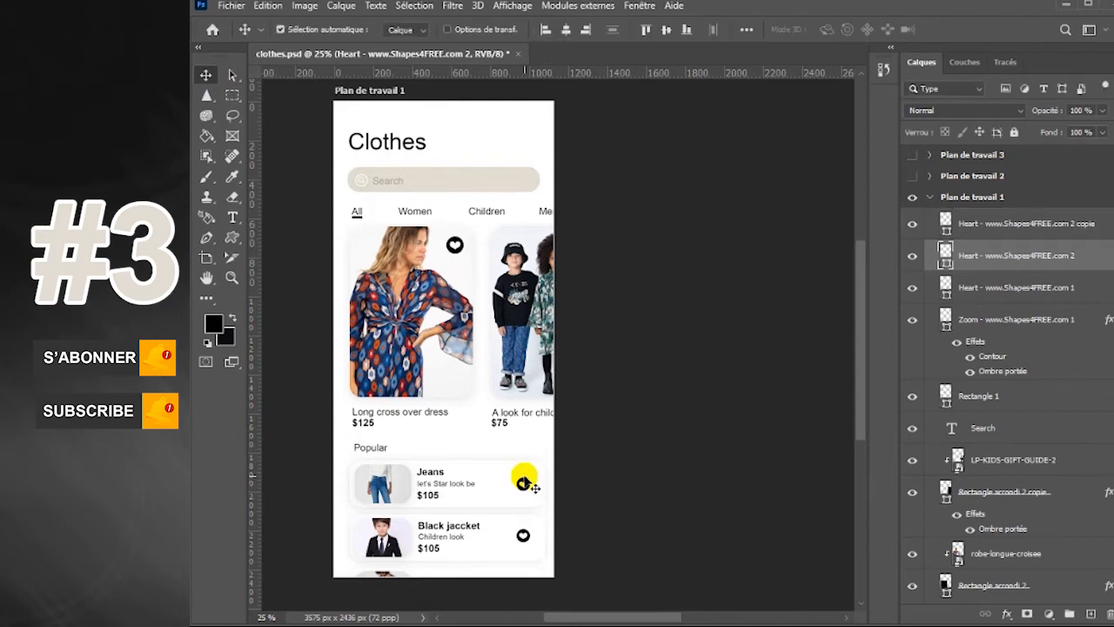
# Draw the Shopping Cart 20 custom shape across from the "Clothes" heading and nudge the heading slightly up to line up with it
pyautogui.press('u')
pyautogui.click(838, 30)
pyautogui.click(684, 225)
pyautogui.click(686, 358)
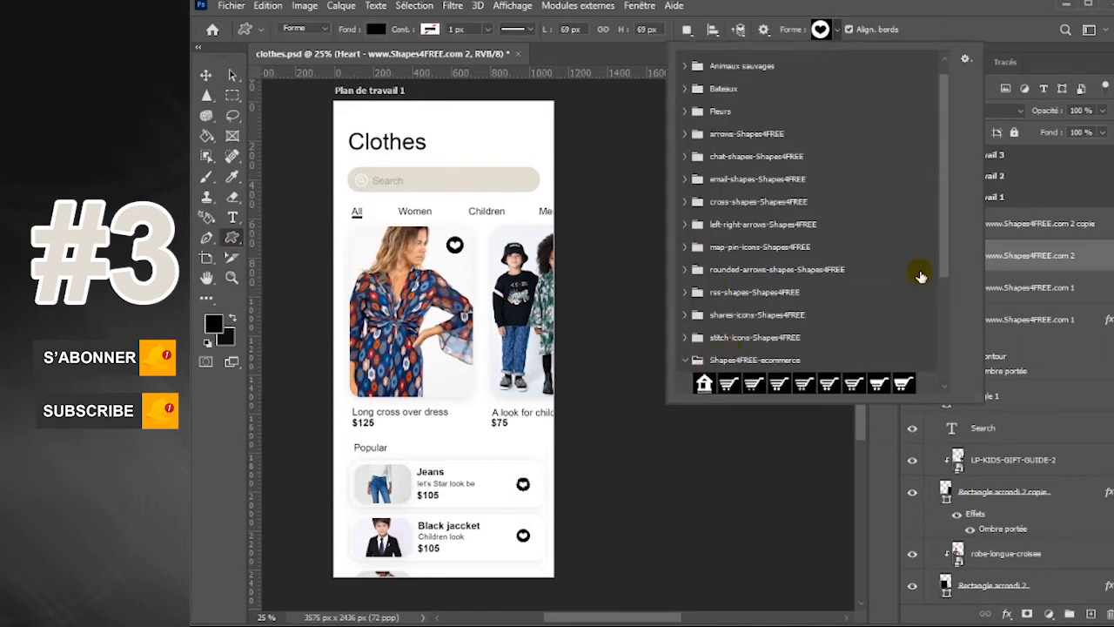
pyautogui.scroll(-2, 918, 277)
pyautogui.click(776, 318)
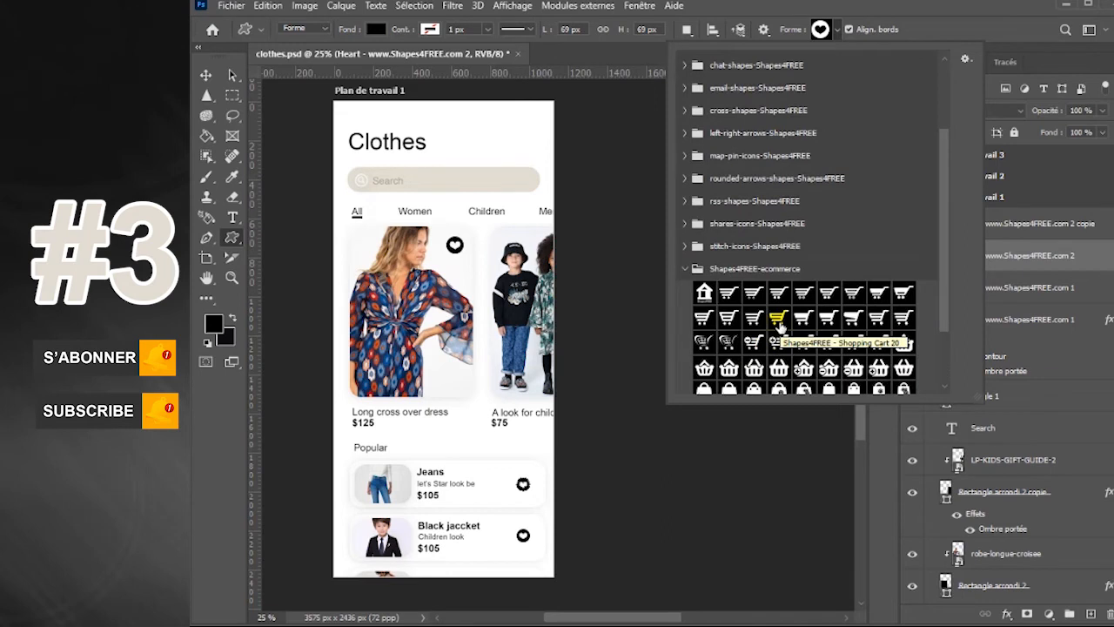
pyautogui.moveTo(516, 139)
pyautogui.mouseDown()
pyautogui.moveTo(540, 149)
pyautogui.moveTo(534, 158)
pyautogui.mouseUp()
pyautogui.press('v')
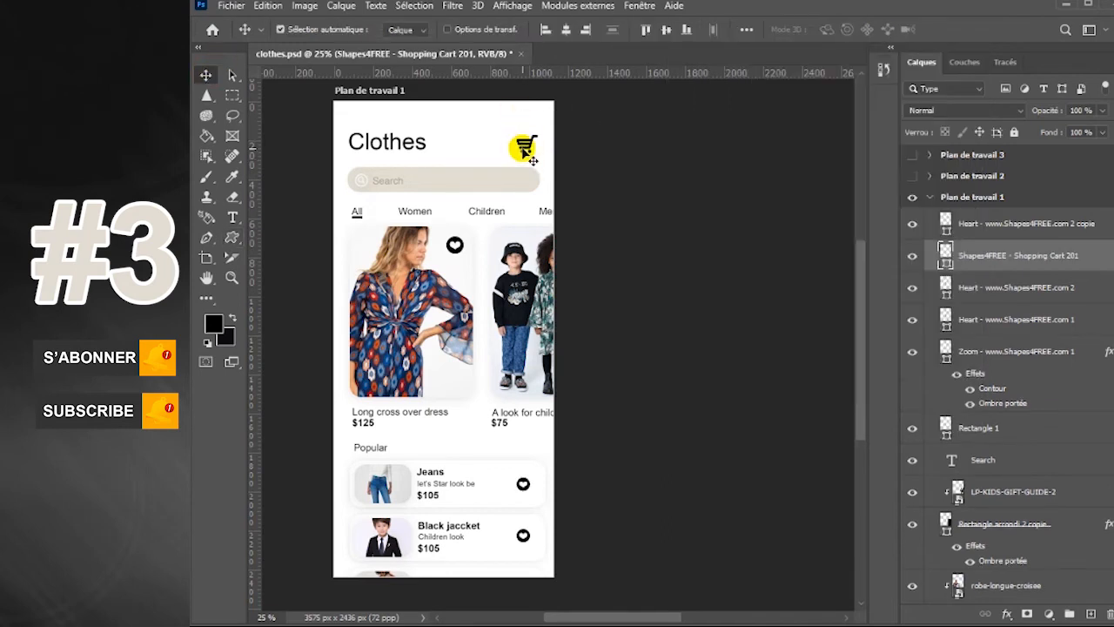
pyautogui.click(416, 155)
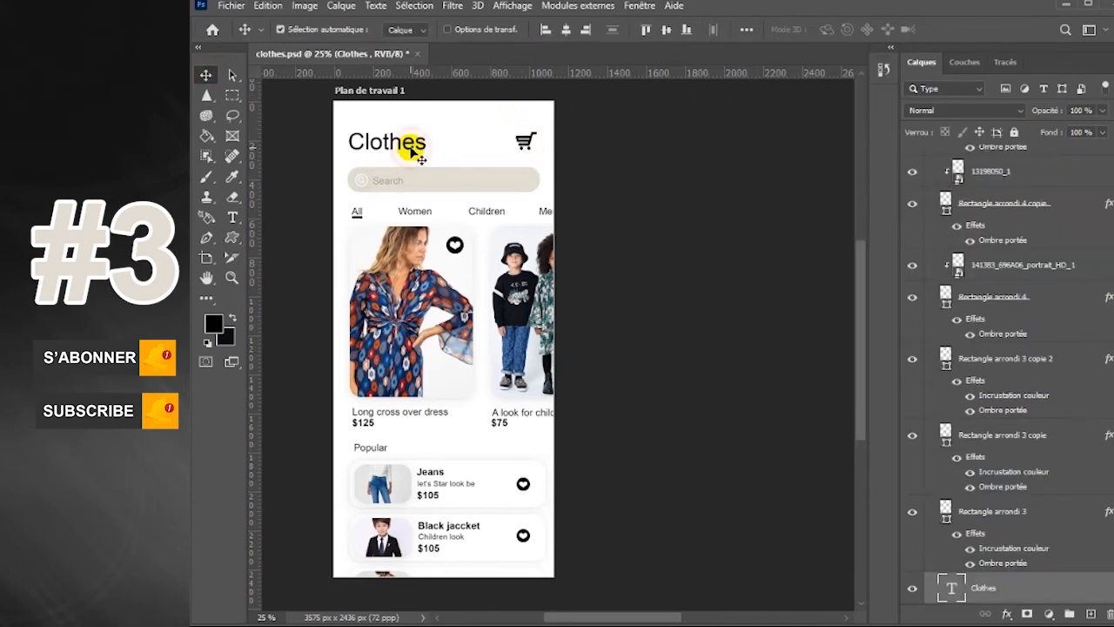
pyautogui.click(520, 144)
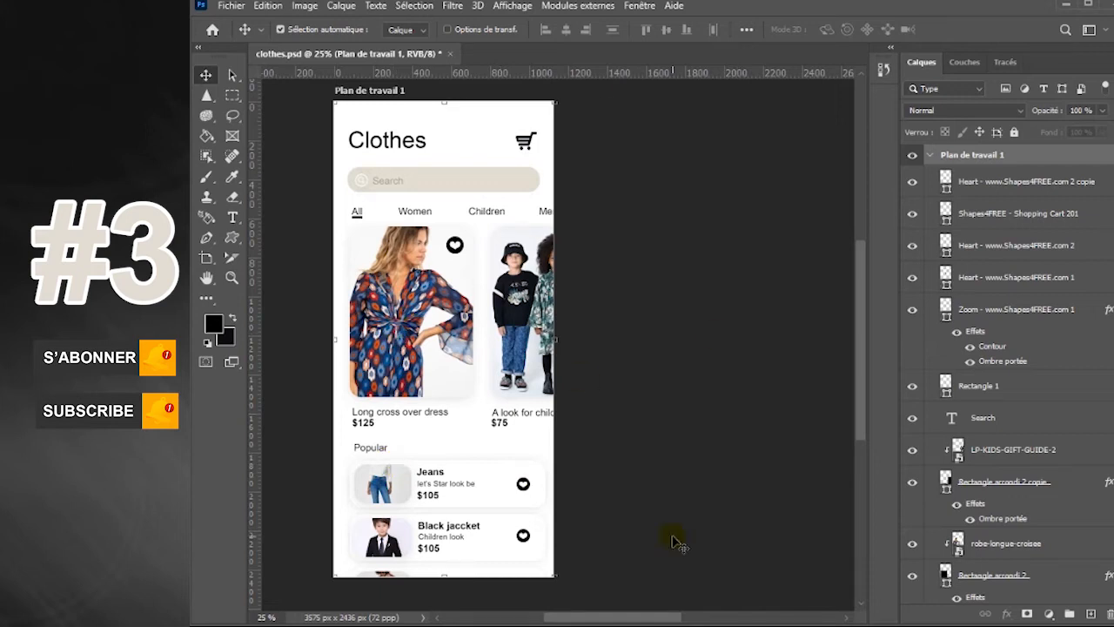
# Collapse the layers of Plan de travail 1 and make Plan de travail 2 visible
pyautogui.moveTo(862, 412); pyautogui.dragTo(861, 412)
pyautogui.click(929, 154)
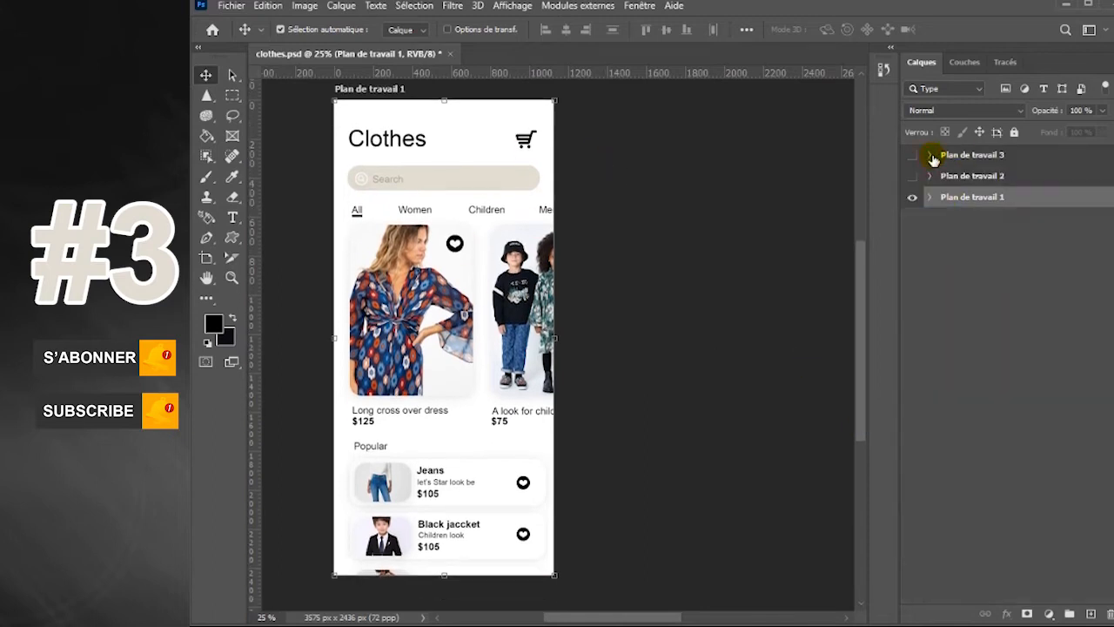
pyautogui.click(912, 175)
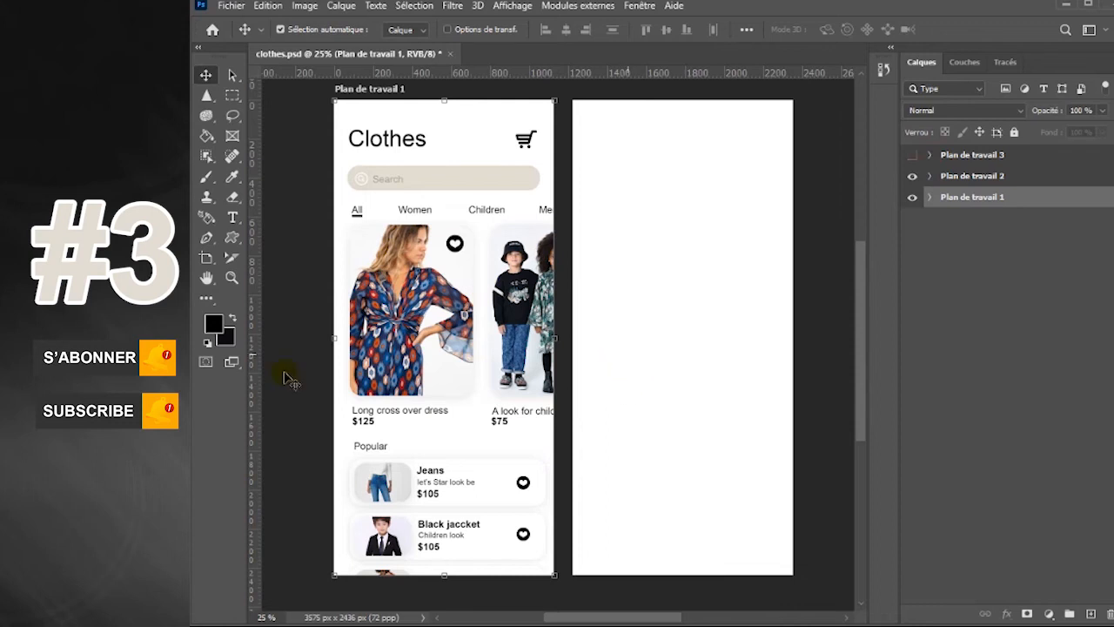
# Draw a black rounded rectangle about 1141 × 1500 px with 60 px corners across the lower part of Plan de travail 2
pyautogui.click(968, 176)
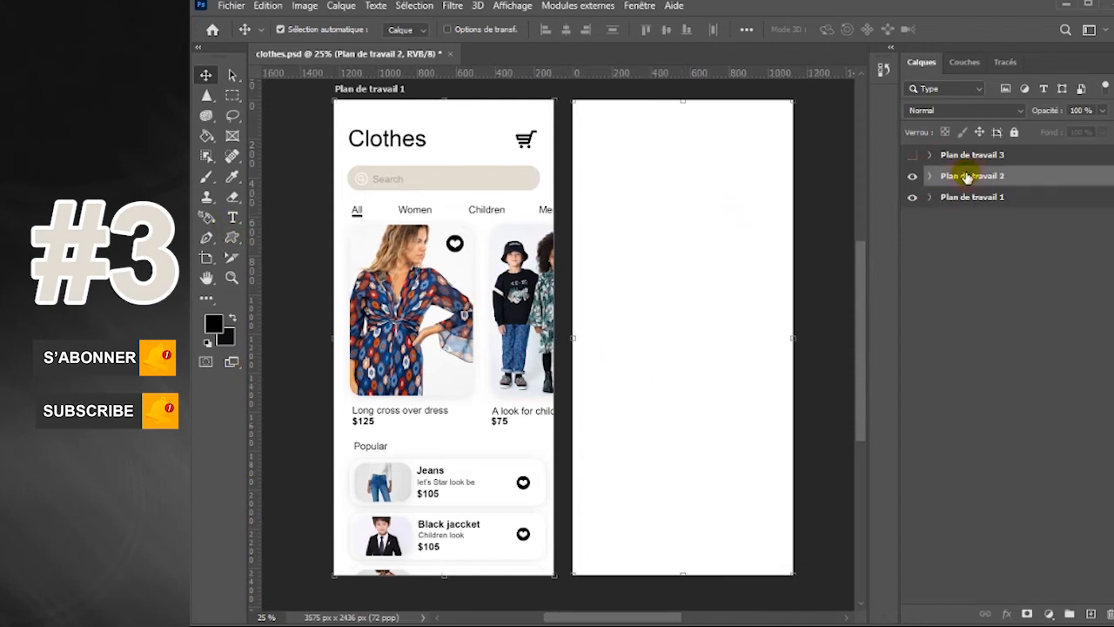
pyautogui.rightClick(233, 237)
pyautogui.click(319, 281)
pyautogui.moveTo(573, 297); pyautogui.dragTo(793, 589)
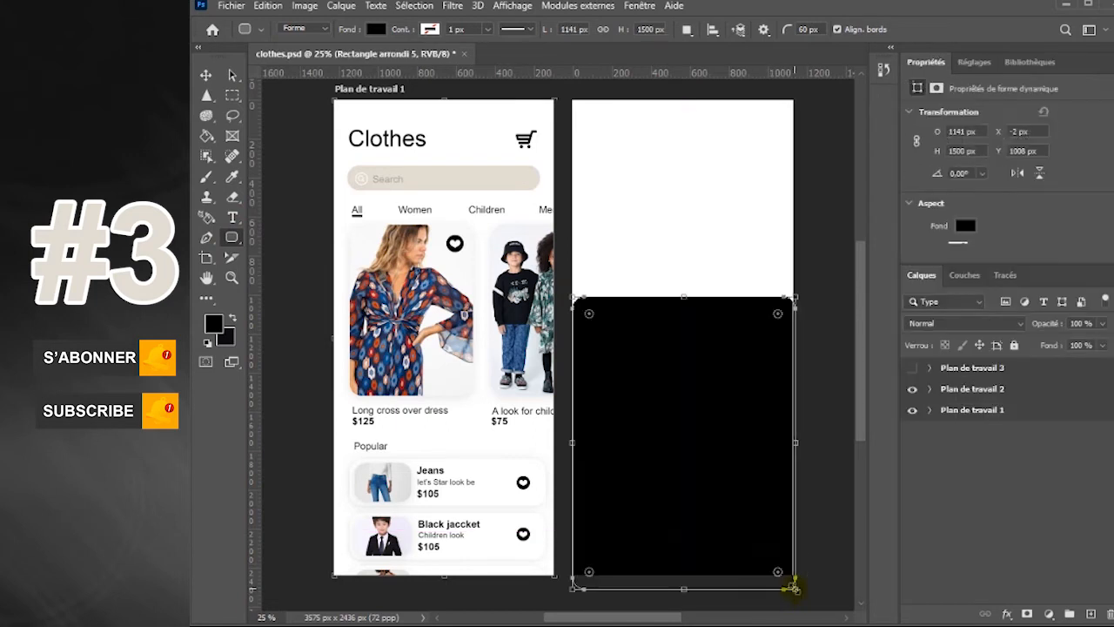
pyautogui.click(205, 74)
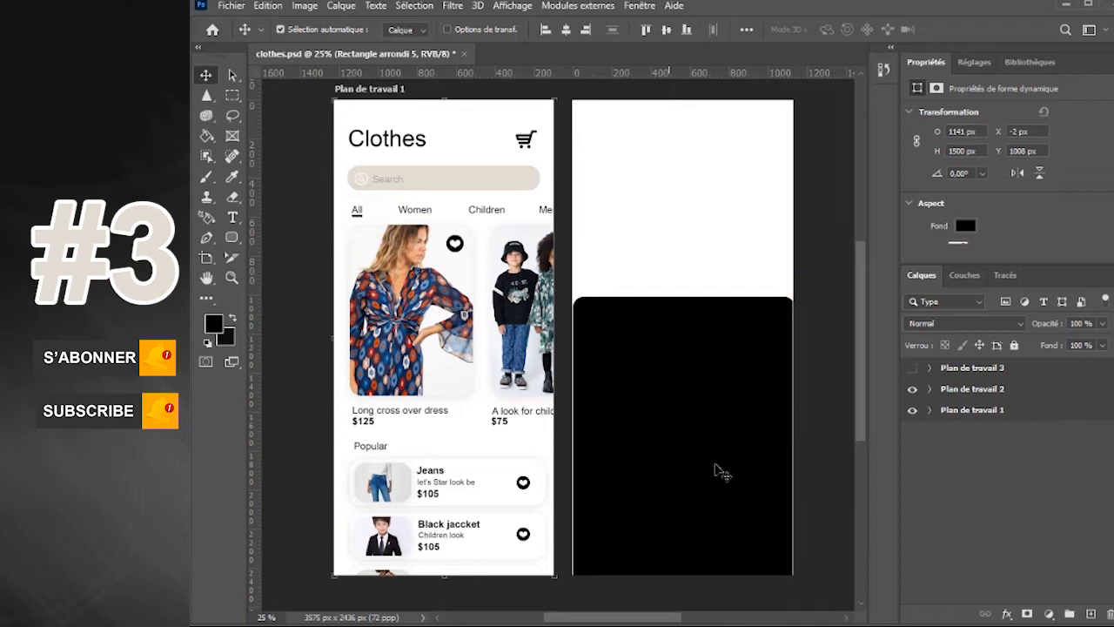
# Expand the layers of Plan de travail 2 and move the empty Calque 2 layer above the rounded rectangle
pyautogui.click(943, 391)
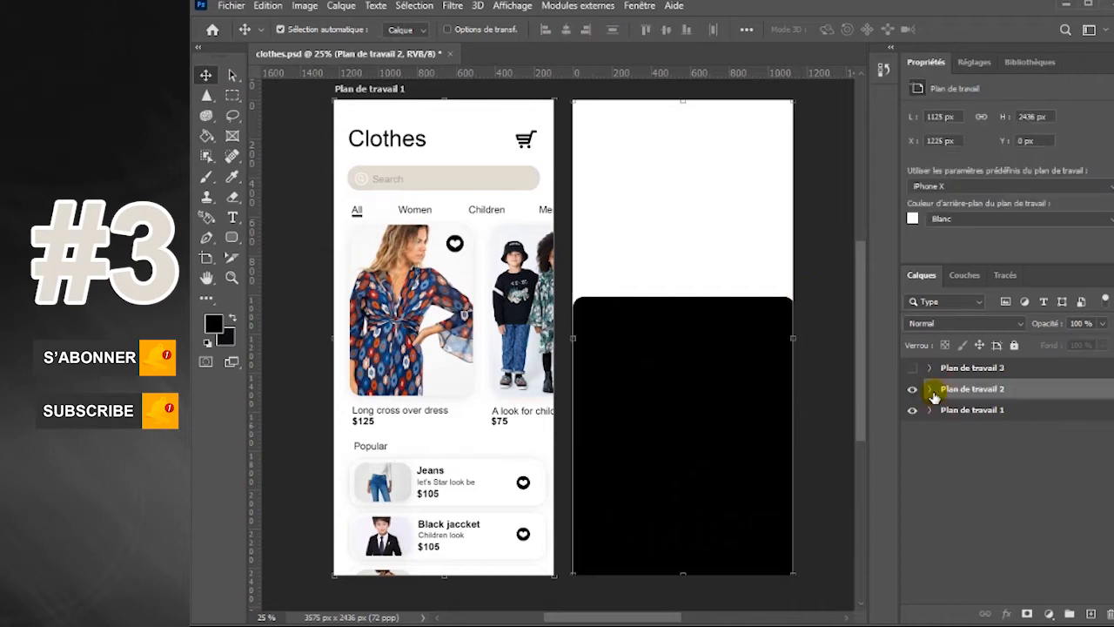
pyautogui.click(931, 389)
pyautogui.click(640, 6)
pyautogui.click(692, 453)
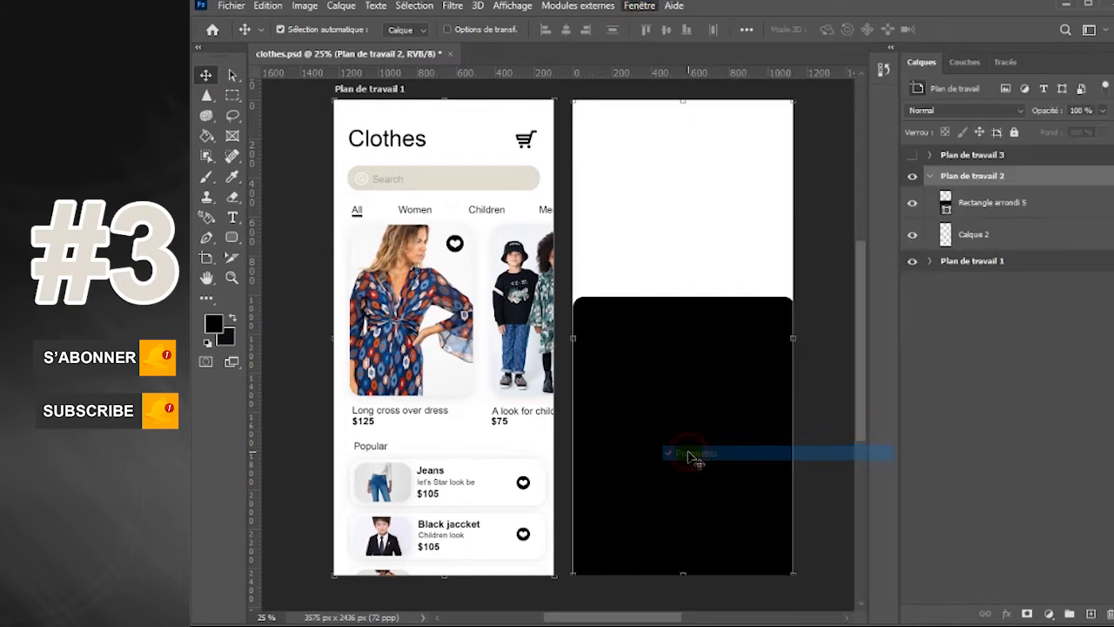
pyautogui.click(1015, 207)
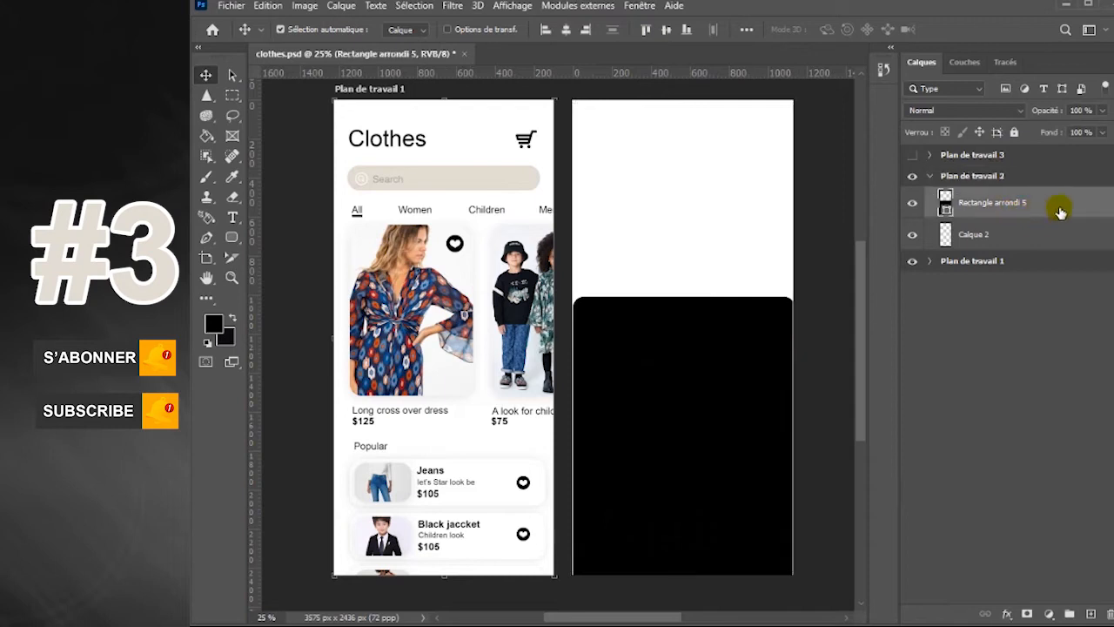
pyautogui.click(761, 224)
pyautogui.click(1007, 214)
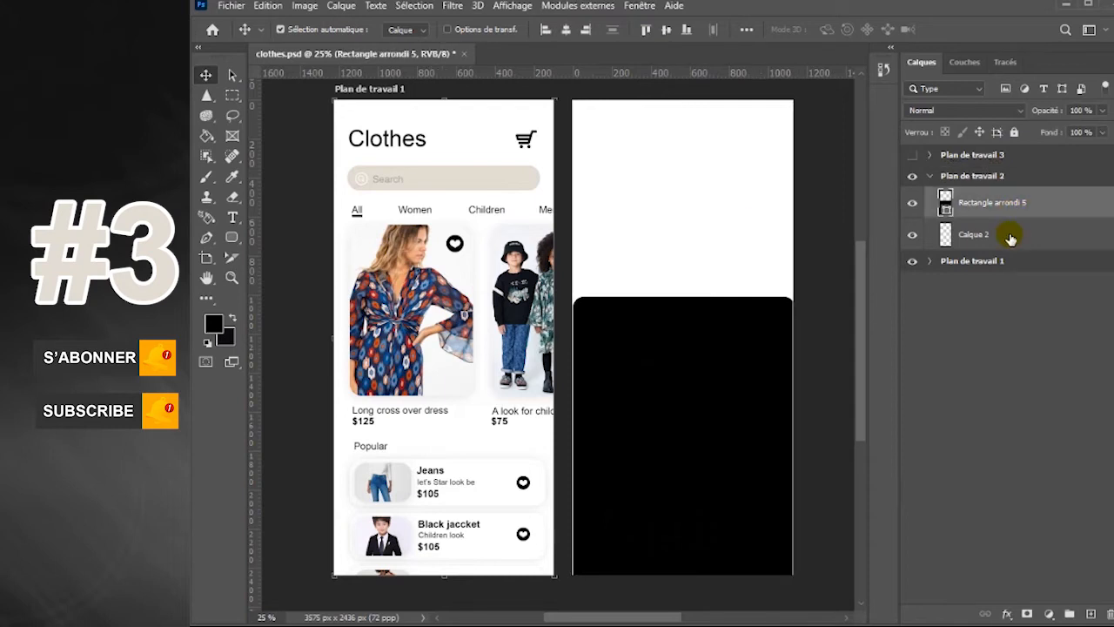
pyautogui.click(1010, 237)
pyautogui.moveTo(1038, 236); pyautogui.dragTo(973, 194)
# Place the robe-longue-croisee image in Plan de travail 2 and enlarge it to about 460% to fill the artboard's width
pyautogui.click(234, 6)
pyautogui.click(280, 314)
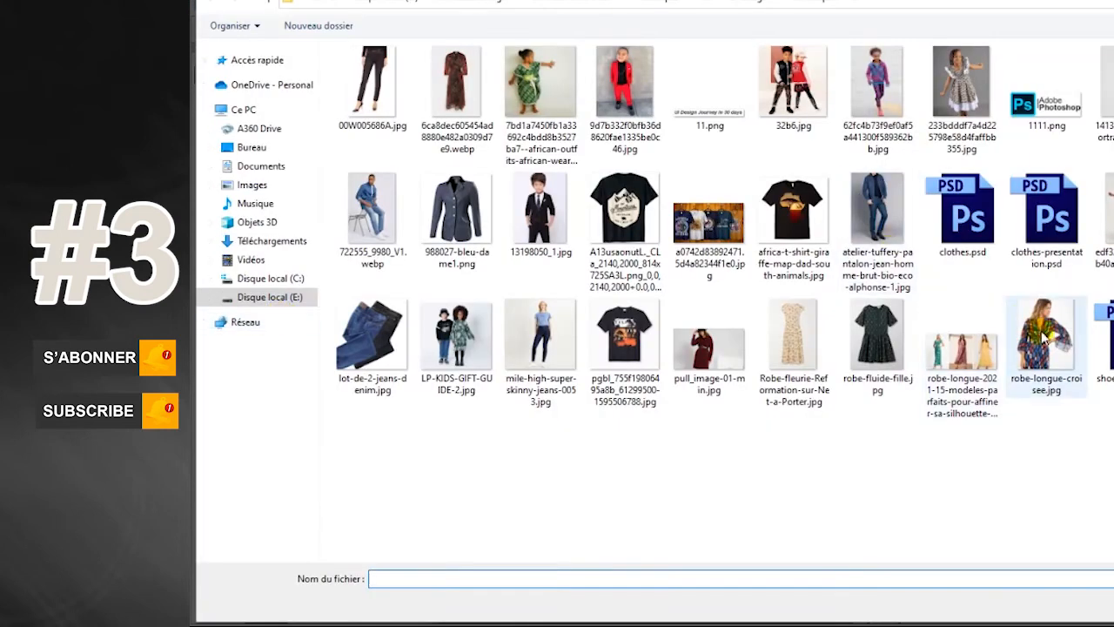
pyautogui.doubleClick(1044, 336)
pyautogui.moveTo(689, 327); pyautogui.dragTo(827, 106)
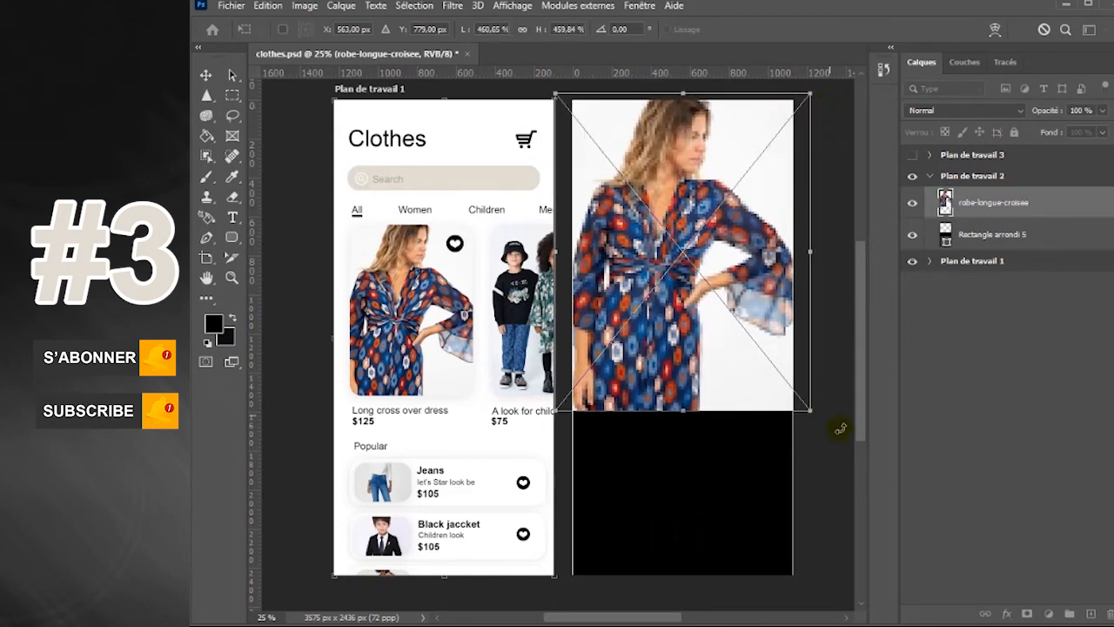
pyautogui.press('Return')
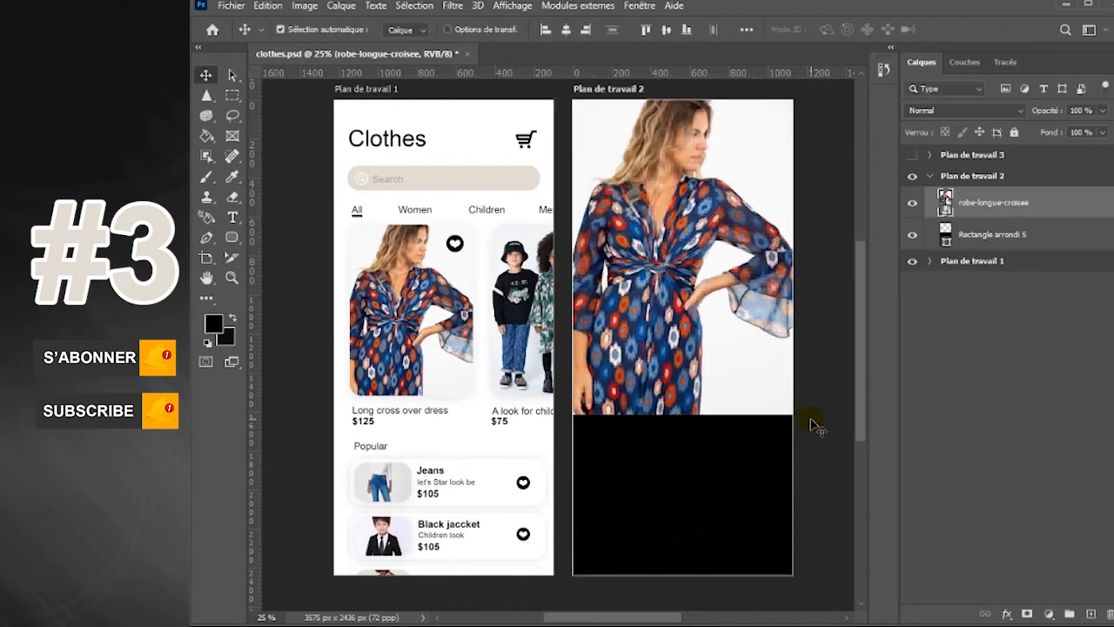
# Move the Rectangle arrondi 5 layer above the dress image and lower its top edge, reducing its height to 80.40%
pyautogui.moveTo(1024, 240); pyautogui.dragTo(1034, 200)
pyautogui.hotkey('ctrl', 't')
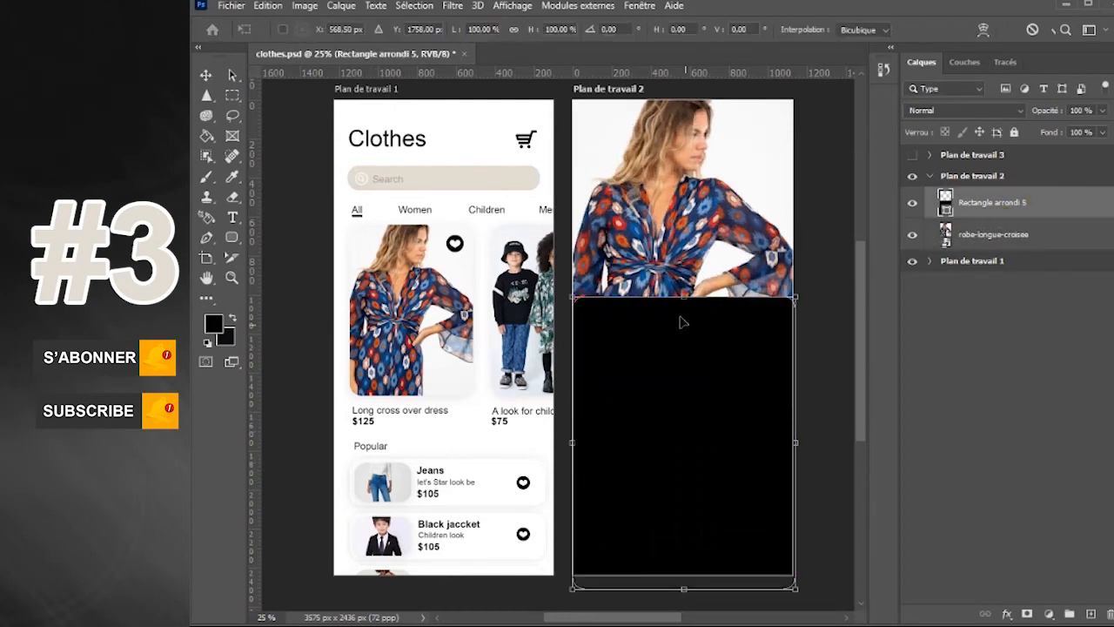
pyautogui.moveTo(681, 301); pyautogui.dragTo(684, 357)
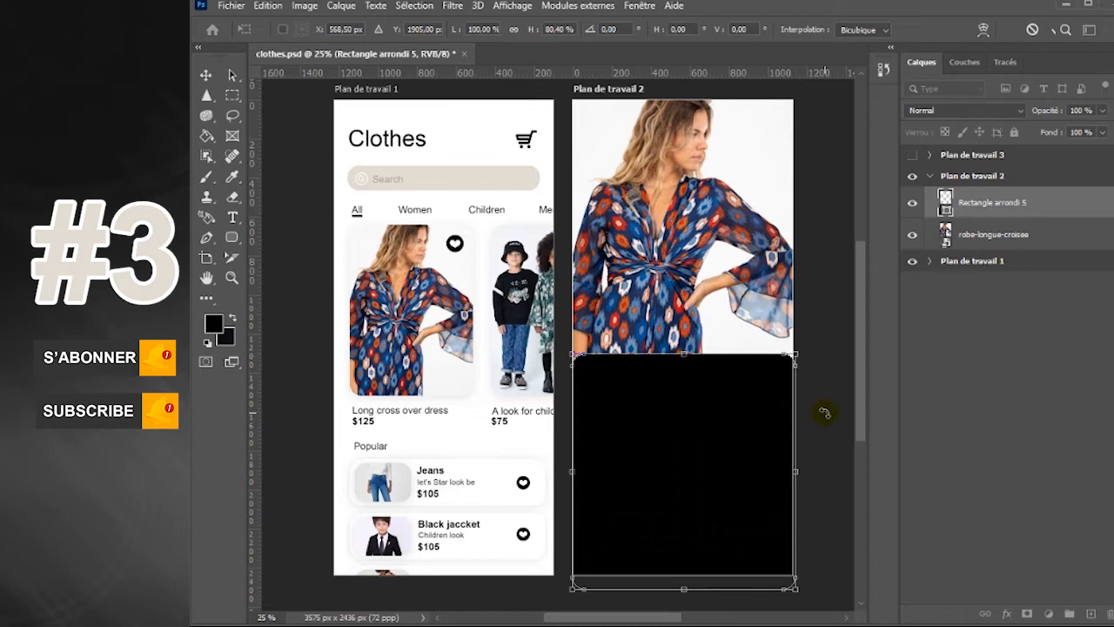
pyautogui.press('Return')
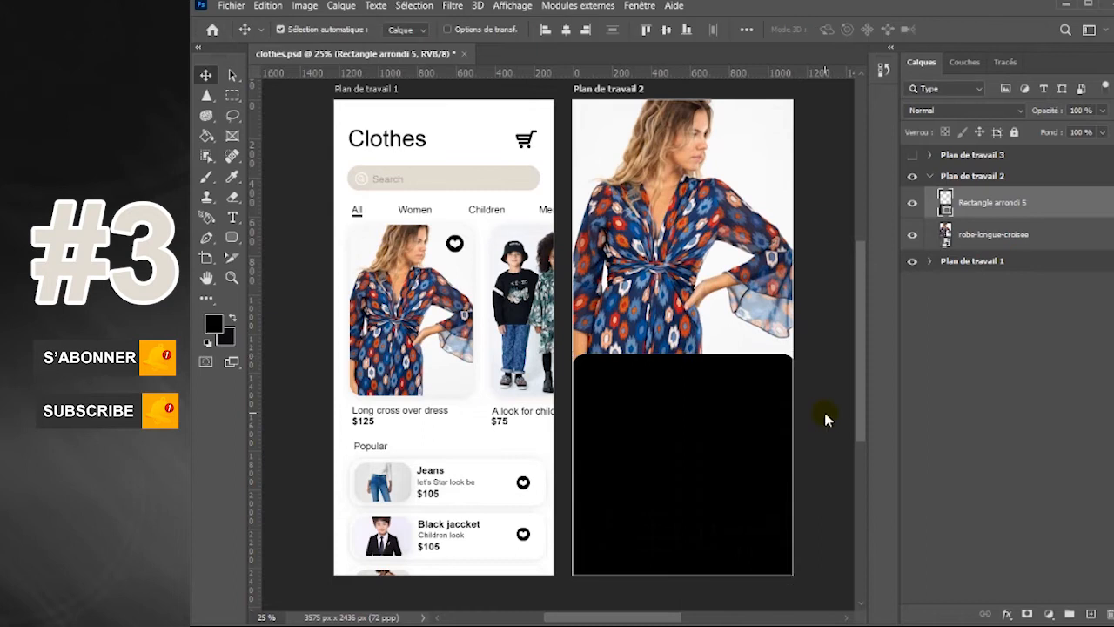
# Give the rounded rectangle a white colour overlay and a drop shadow with 10% opacity, 3 px distance and 131 px size
pyautogui.doubleClick(1071, 212)
pyautogui.click(714, 348)
pyautogui.moveTo(853, 132); pyautogui.dragTo(656, 2)
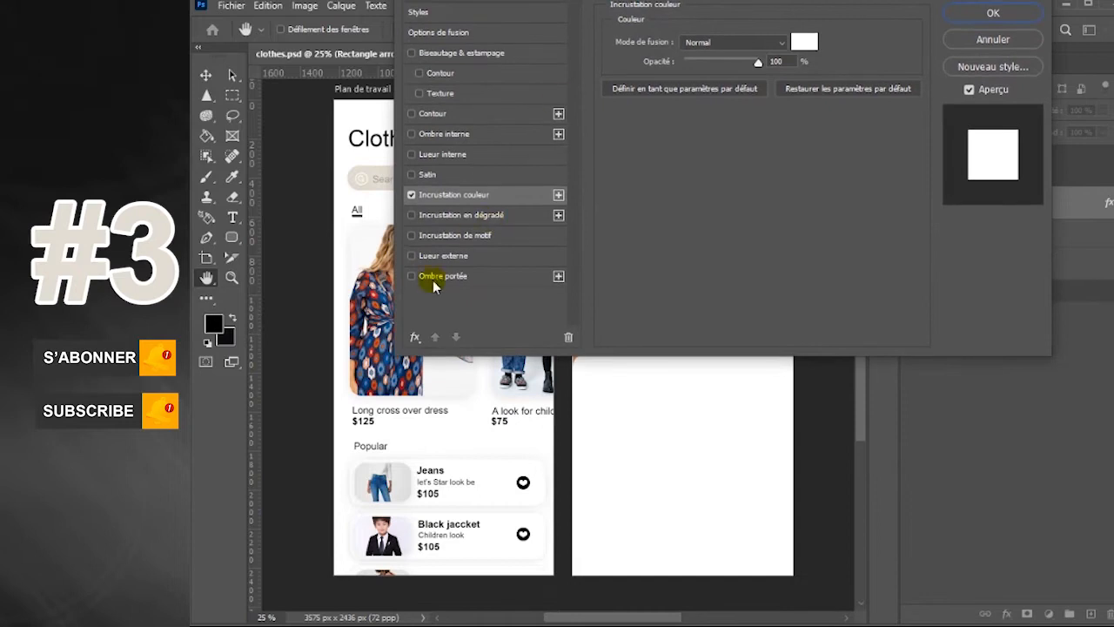
pyautogui.click(433, 280)
pyautogui.moveTo(697, 146); pyautogui.dragTo(726, 148)
pyautogui.moveTo(687, 1); pyautogui.dragTo(813, 376)
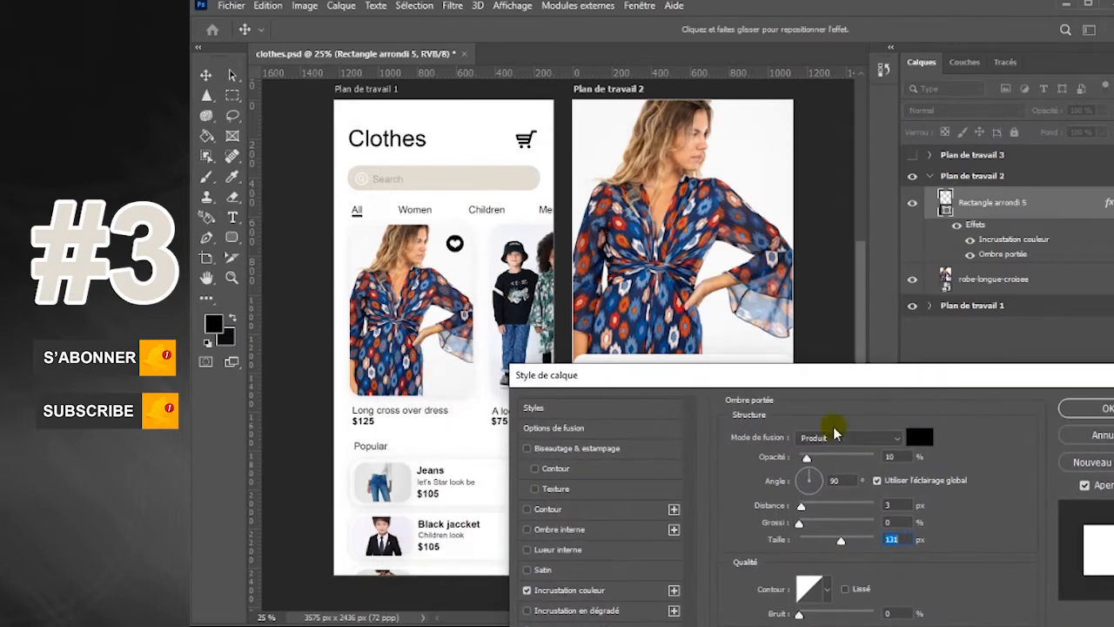
# Try overlay colours #f9f9f9 and #e3ddd2 sampled from the artboards, and set the rounded rectangle's colour overlay to #ffffff from Plan de travail 1
pyautogui.click(600, 590)
pyautogui.moveTo(708, 380); pyautogui.dragTo(844, 433)
pyautogui.click(1050, 494)
pyautogui.click(770, 177)
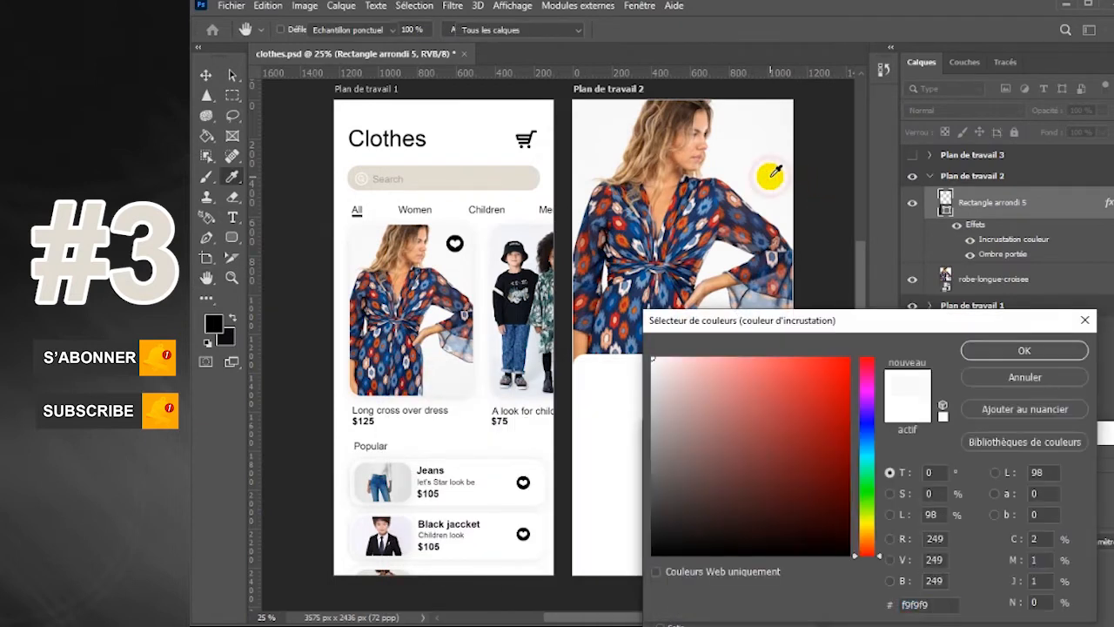
pyautogui.click(492, 175)
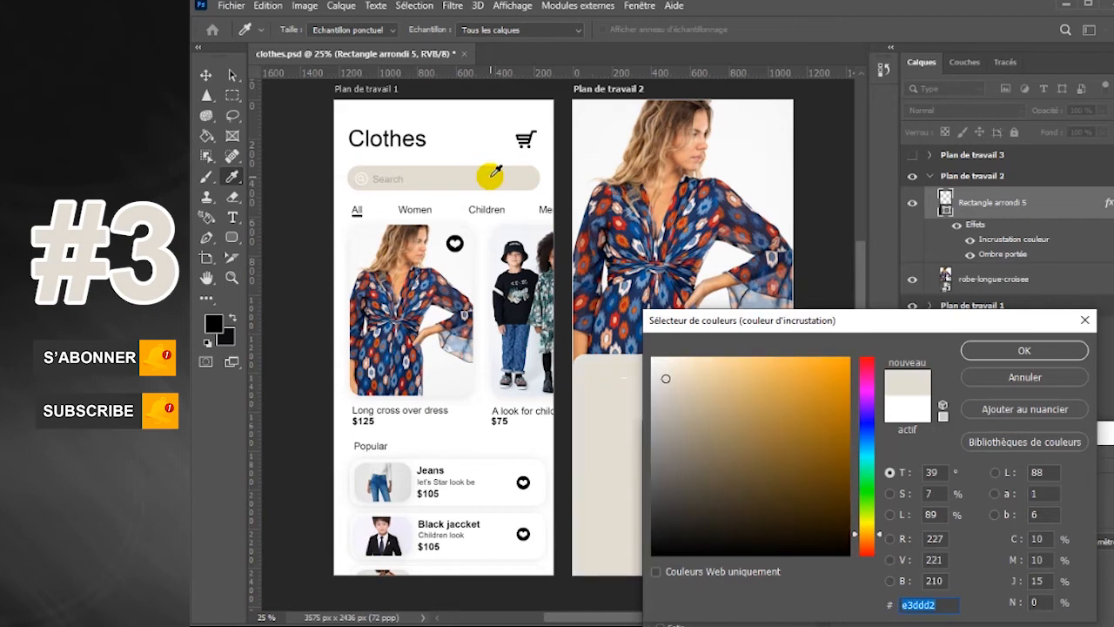
pyautogui.click(508, 145)
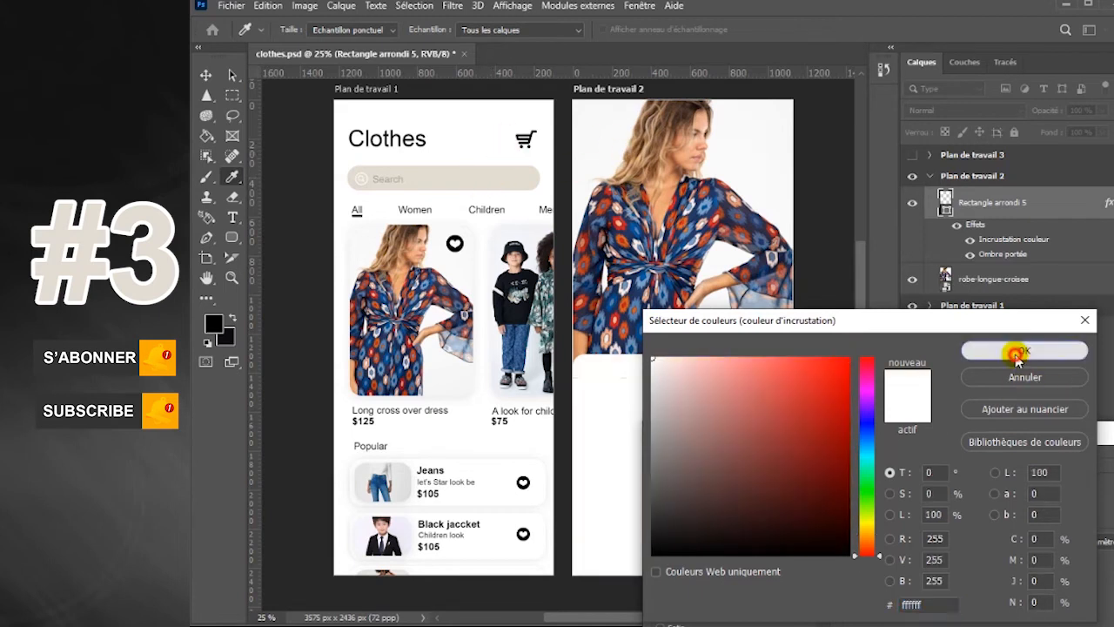
pyautogui.click(1024, 352)
pyautogui.press('Return')
pyautogui.press('v')
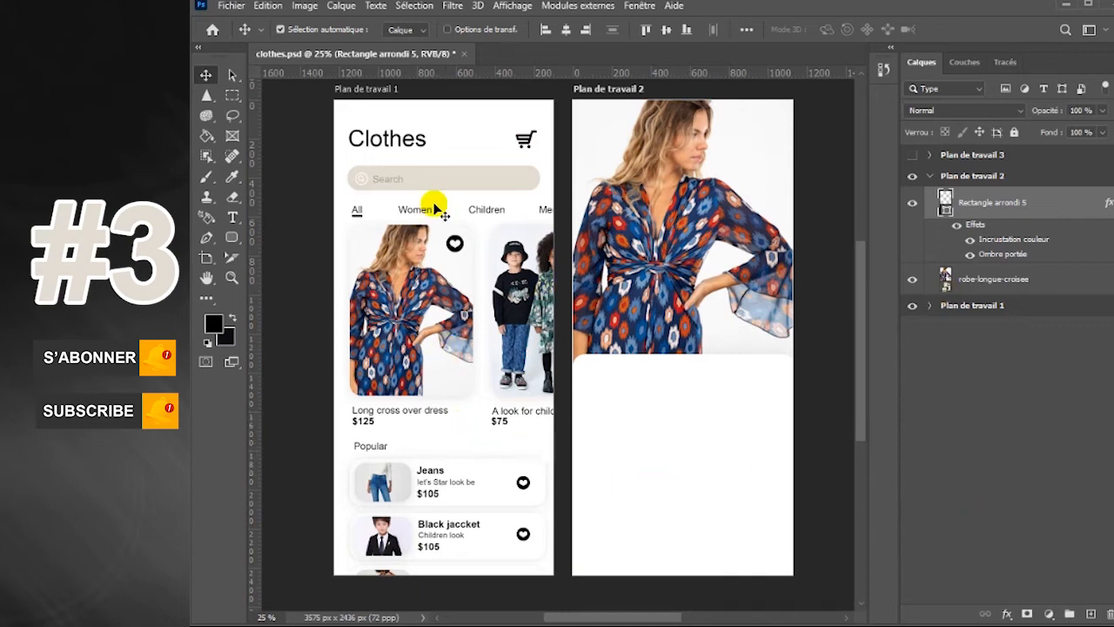
# Draw a black shopping cart custom shape about 105 × 80 px in the upper-right corner of Plan de travail 2
pyautogui.rightClick(235, 245)
pyautogui.click(296, 313)
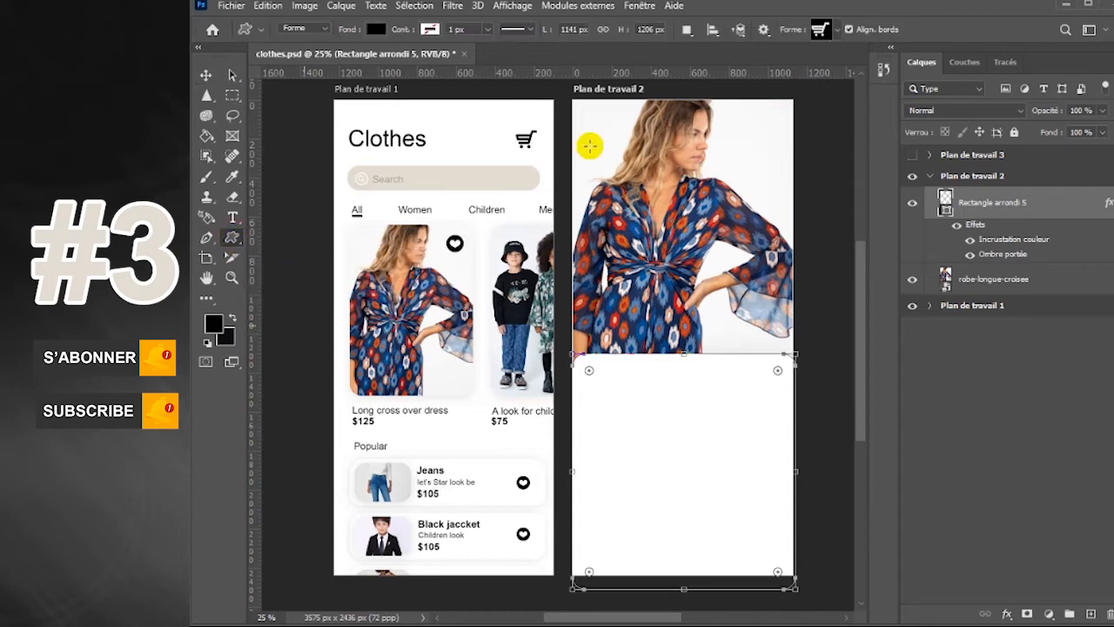
pyautogui.click(836, 31)
pyautogui.scroll(-1, 947, 322)
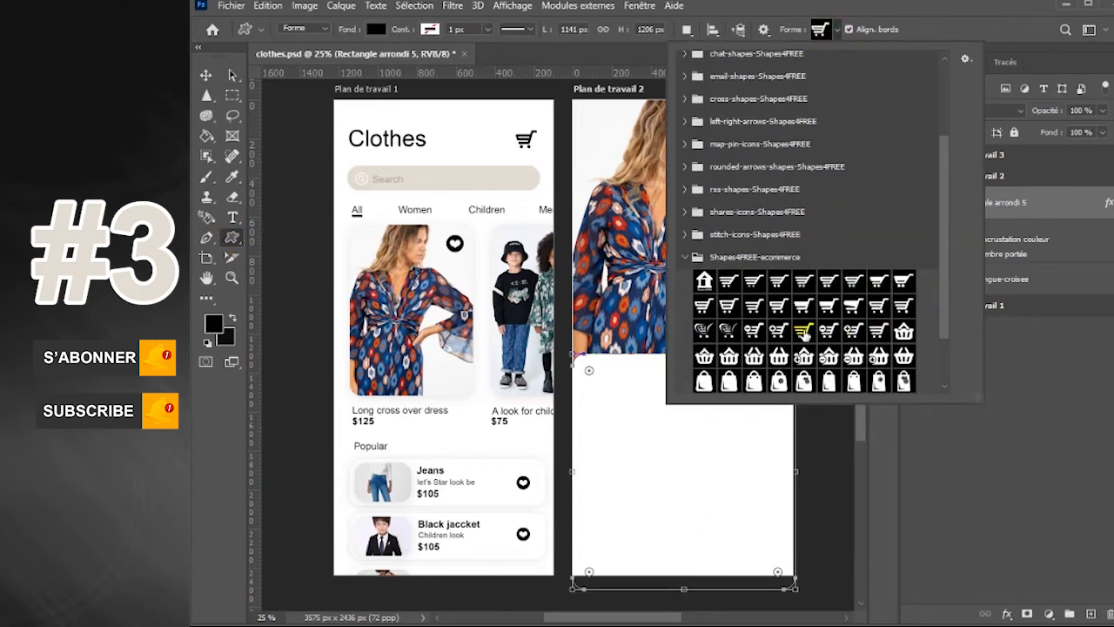
pyautogui.scroll(1, 946, 57)
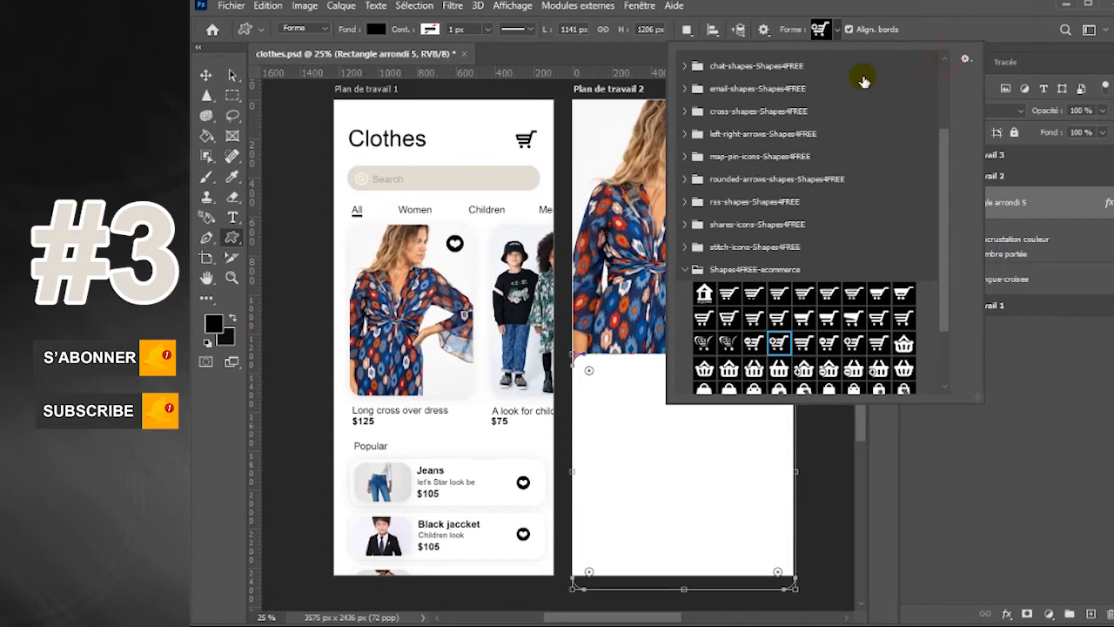
pyautogui.click(838, 32)
pyautogui.moveTo(752, 123); pyautogui.dragTo(772, 150)
pyautogui.click(206, 75)
# Draw a black circled left arrow from the left-right-arrows-Shapes4FREE set in the upper-left corner of Plan de travail 2
pyautogui.moveTo(232, 236); pyautogui.dragTo(281, 330)
pyautogui.click(835, 31)
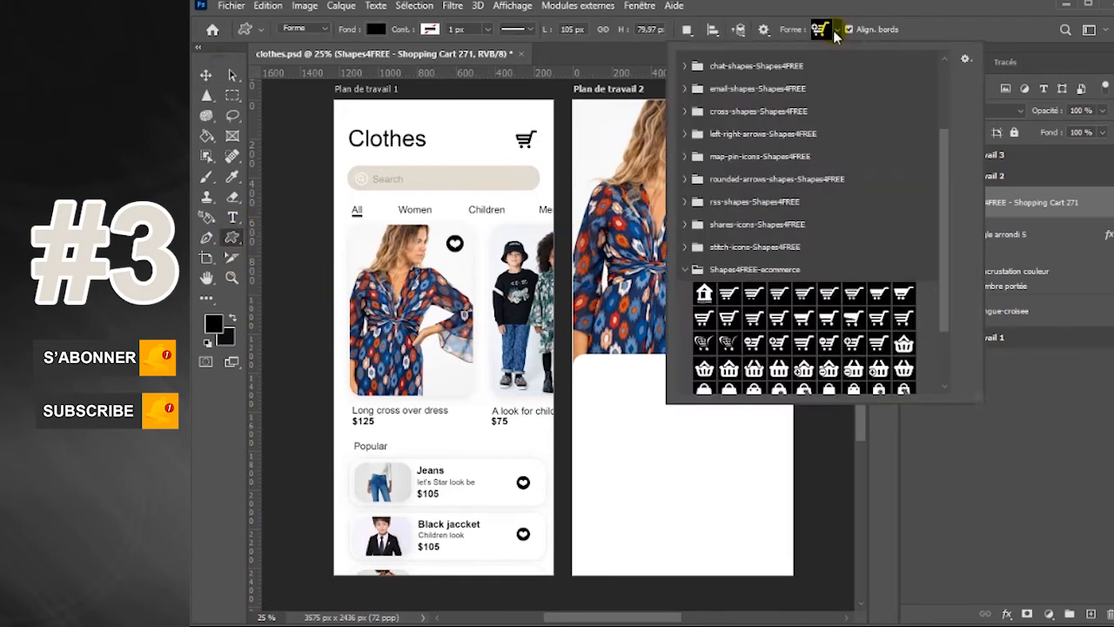
pyautogui.click(685, 269)
pyautogui.click(686, 226)
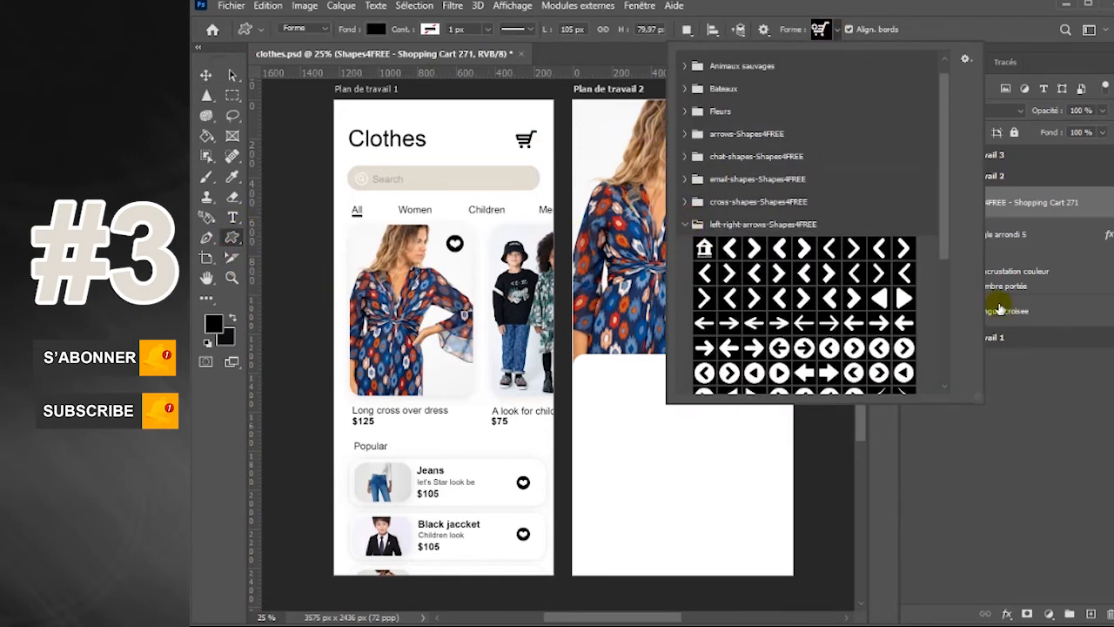
pyautogui.click(827, 348)
pyautogui.click(834, 29)
pyautogui.moveTo(586, 121); pyautogui.dragTo(607, 147)
pyautogui.click(206, 76)
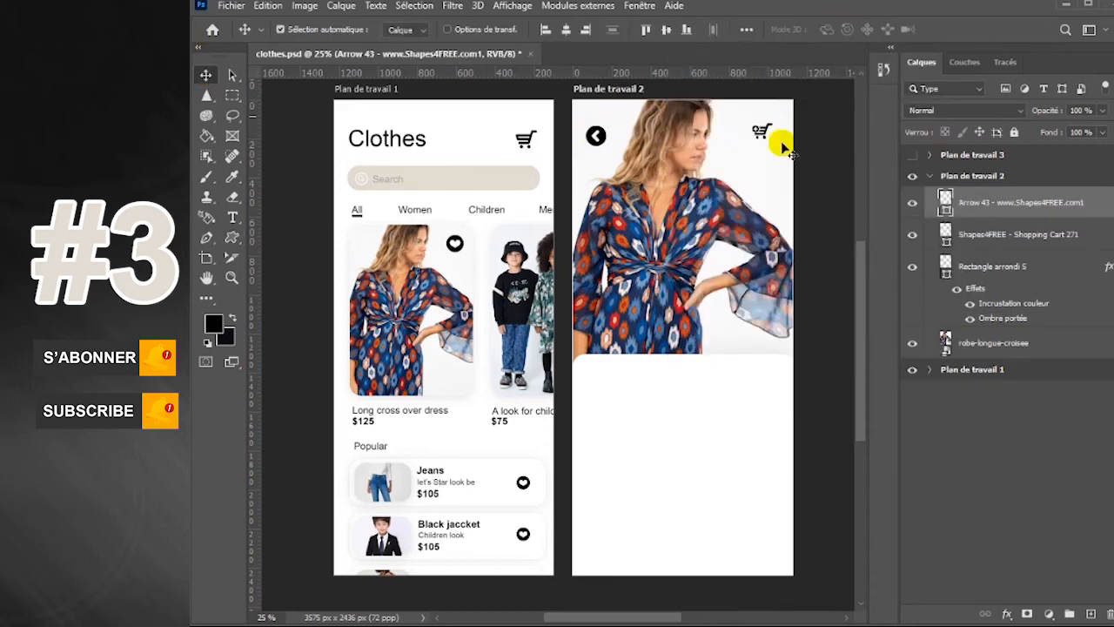
# Adjust the position of the shopping cart icon in Plan de travail 2 and check its layer's visibility
pyautogui.click(762, 132)
pyautogui.moveTo(761, 132)
pyautogui.mouseDown()
pyautogui.moveTo(778, 131)
pyautogui.moveTo(759, 129)
pyautogui.mouseUp()
pyautogui.click(964, 236)
pyautogui.click(915, 237)
pyautogui.click(915, 237)
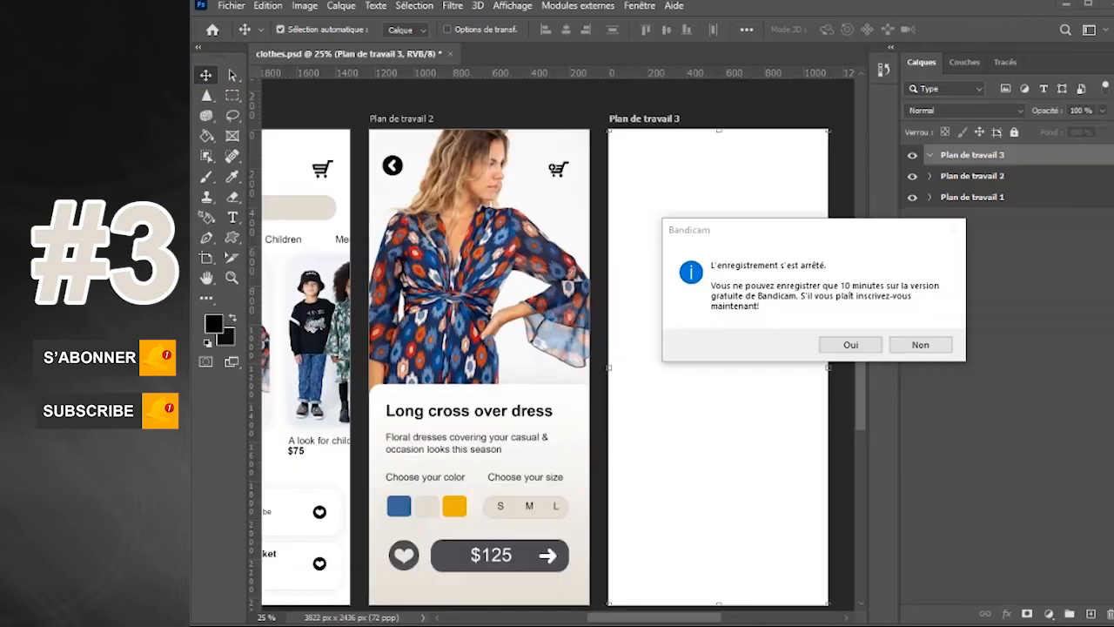
# Dismiss the Bandicam notice, place the Robe-fleurie-Reformation-sur-Net-a-Porter image in Plan de travail 3 and enlarge it to fill the artboard
pyautogui.click(918, 344)
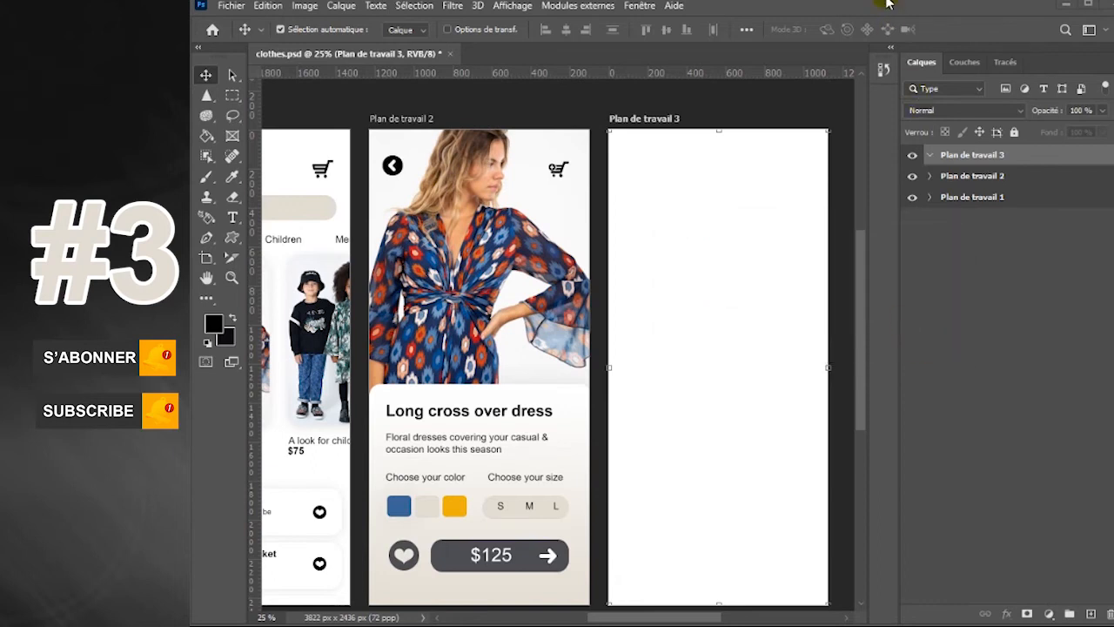
pyautogui.click(230, 5)
pyautogui.click(284, 314)
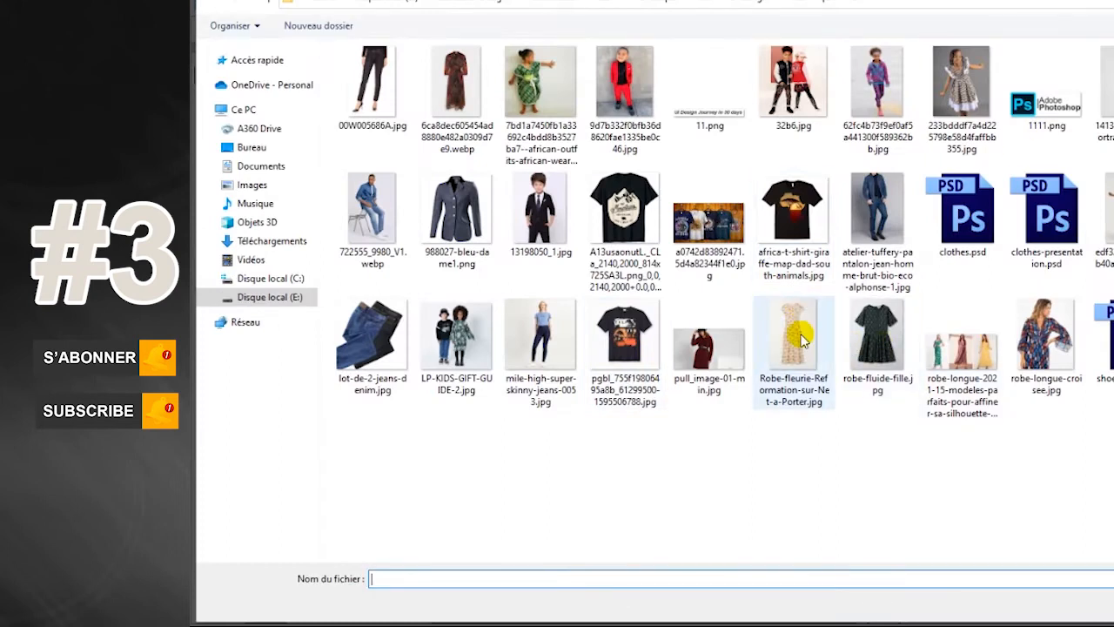
pyautogui.doubleClick(802, 338)
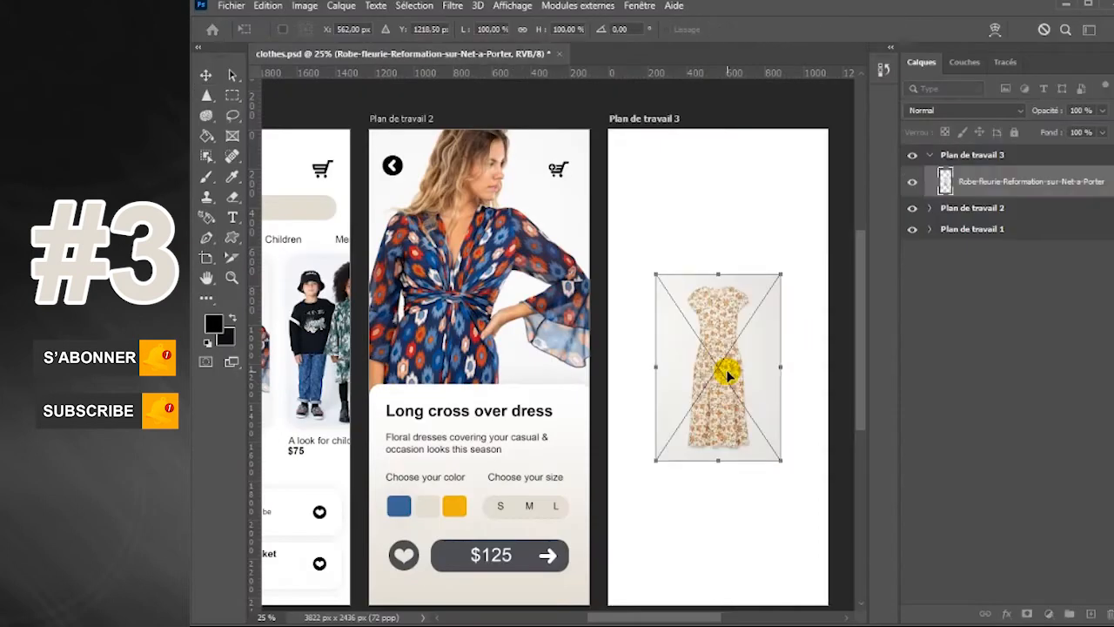
pyautogui.moveTo(781, 277); pyautogui.dragTo(835, 136)
pyautogui.press('Return')
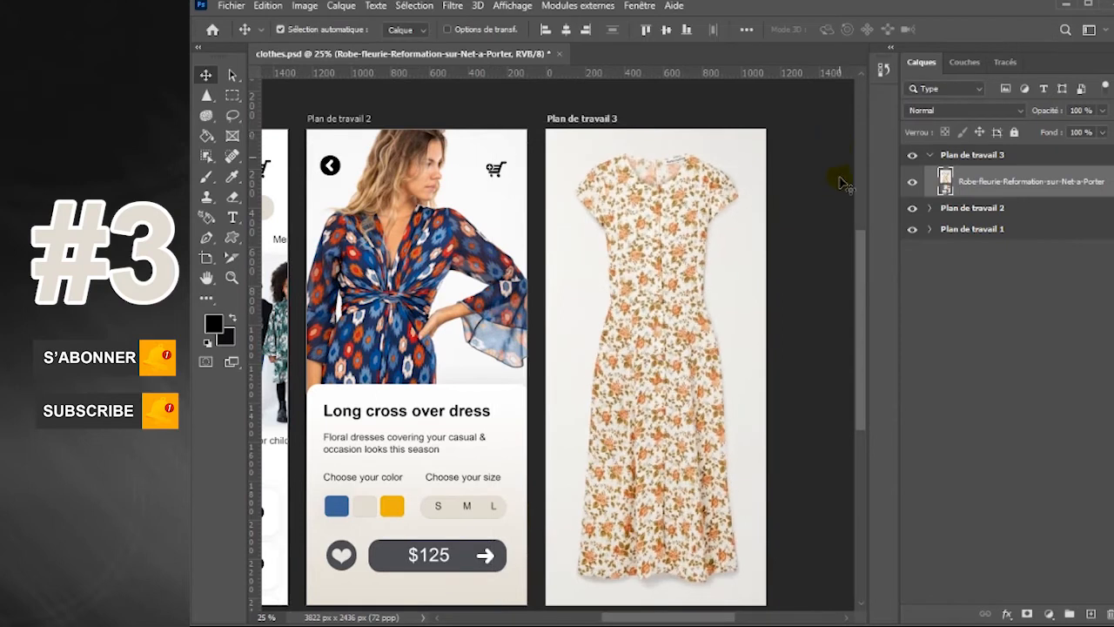
# Draw a black circled left arrow about 104 × 104 px near the upper-left corner of Plan de travail 3 and shift it slightly left
pyautogui.moveTo(731, 622)
pyautogui.mouseDown()
pyautogui.moveTo(707, 622)
pyautogui.moveTo(719, 621)
pyautogui.mouseUp()
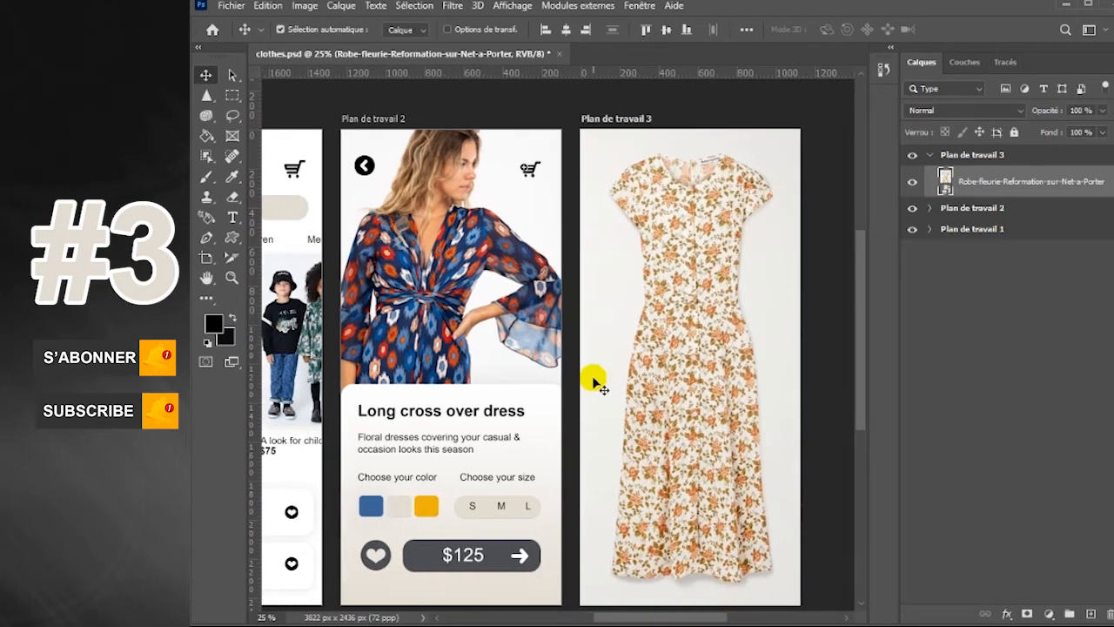
pyautogui.rightClick(232, 238)
pyautogui.click(280, 323)
pyautogui.click(835, 31)
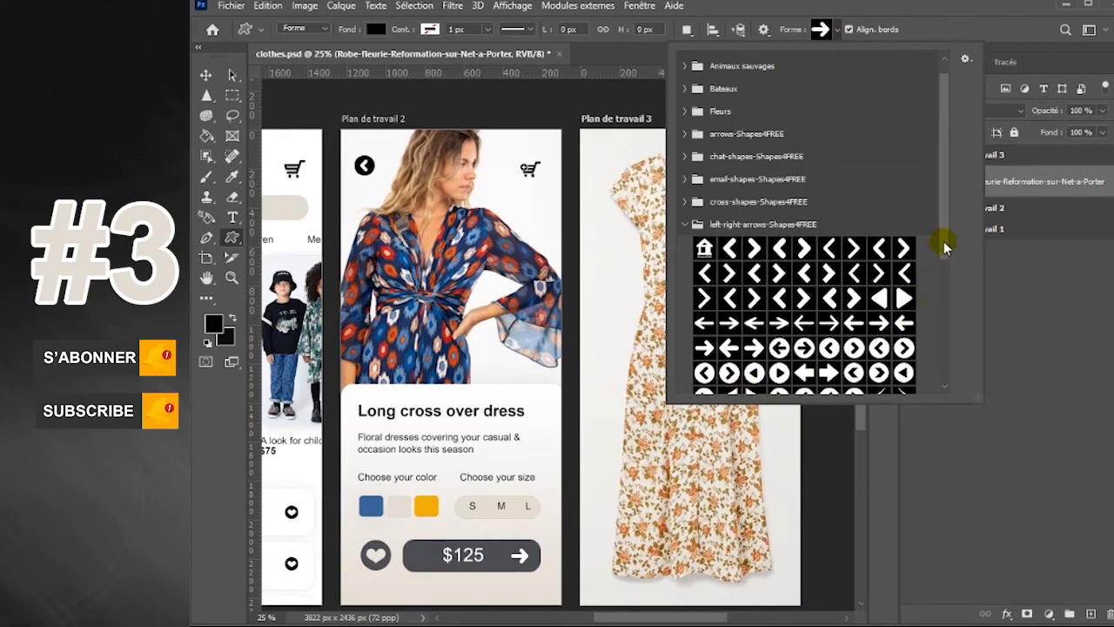
pyautogui.scroll(-3, 946, 241)
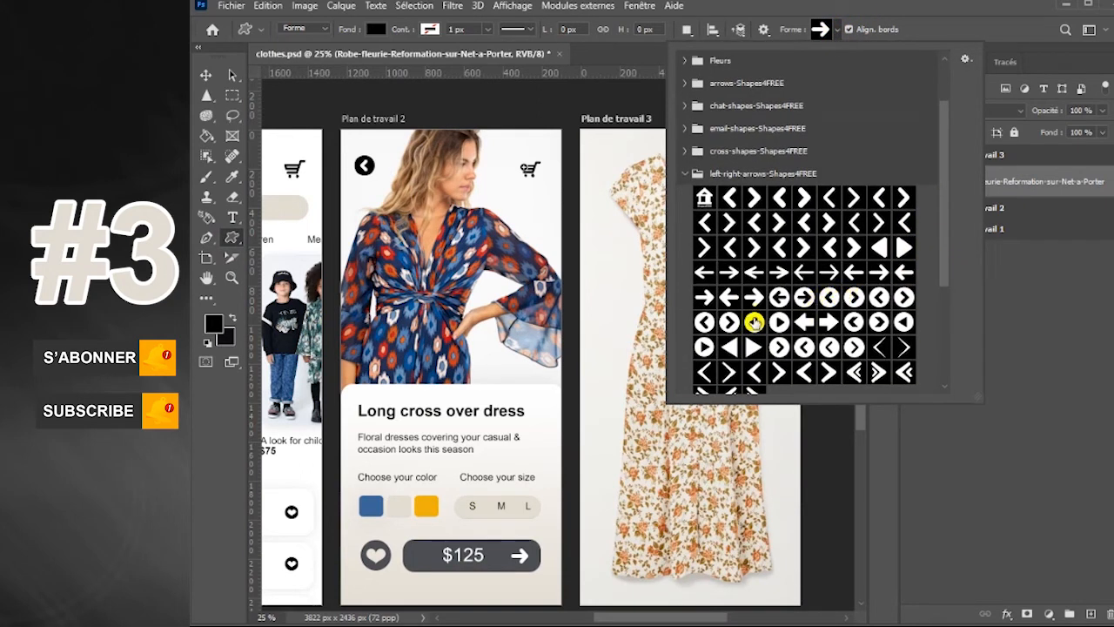
pyautogui.click(829, 296)
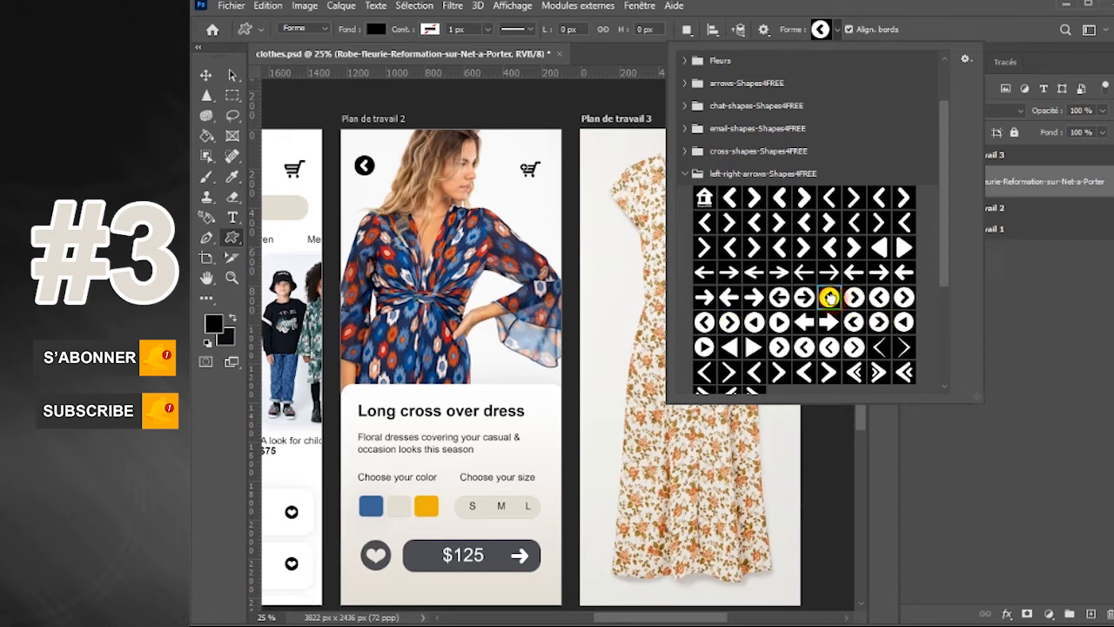
pyautogui.click(603, 154)
pyautogui.moveTo(603, 155); pyautogui.dragTo(627, 174)
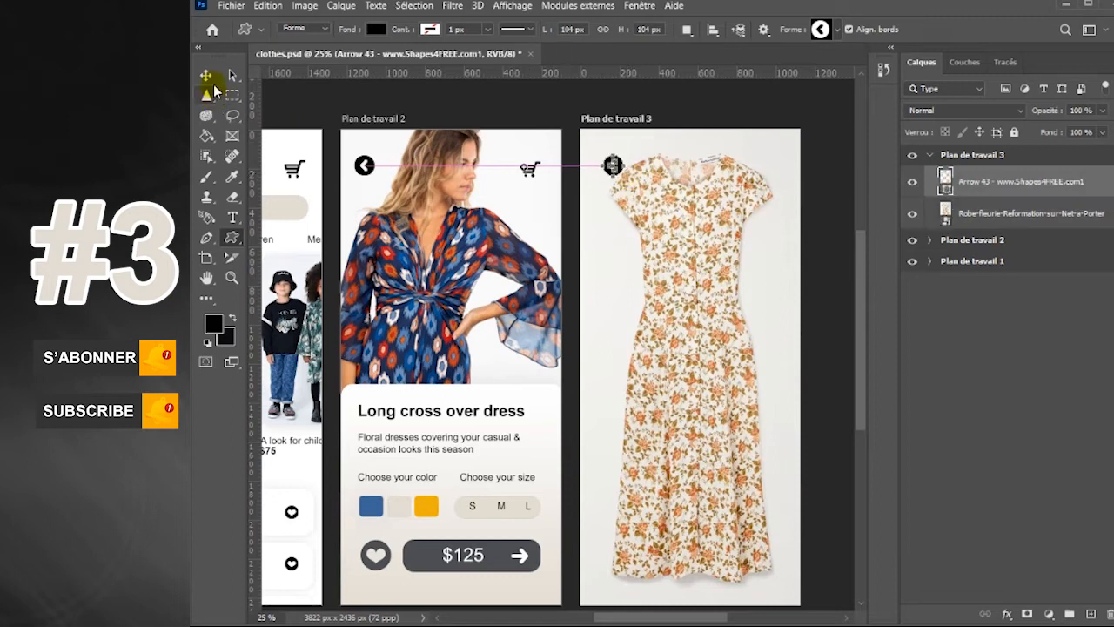
pyautogui.click(207, 76)
pyautogui.click(683, 175)
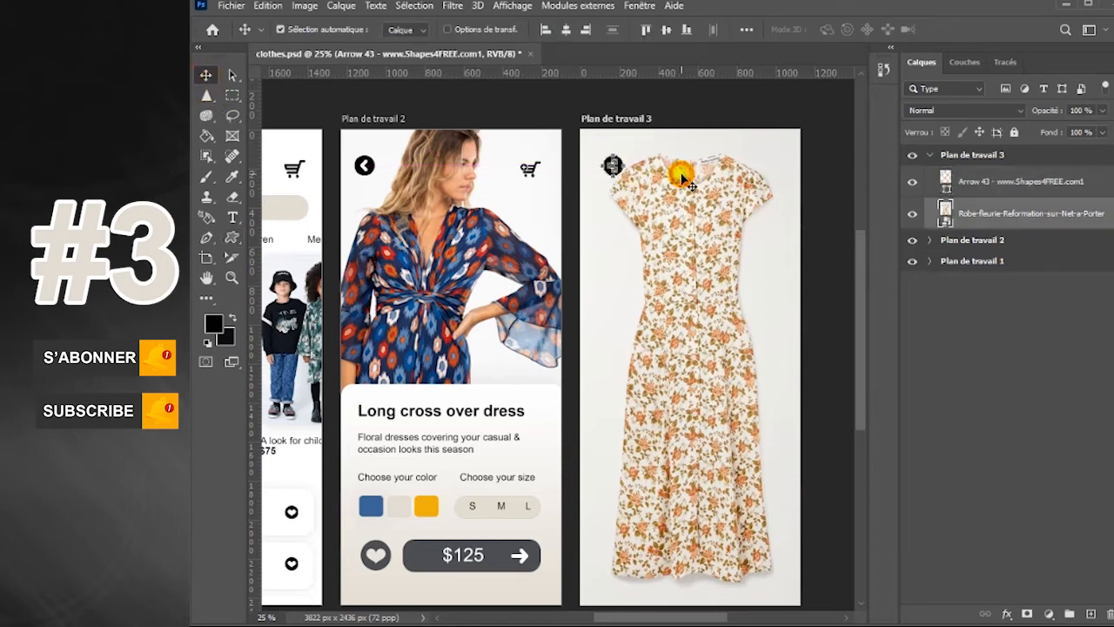
pyautogui.click(618, 165)
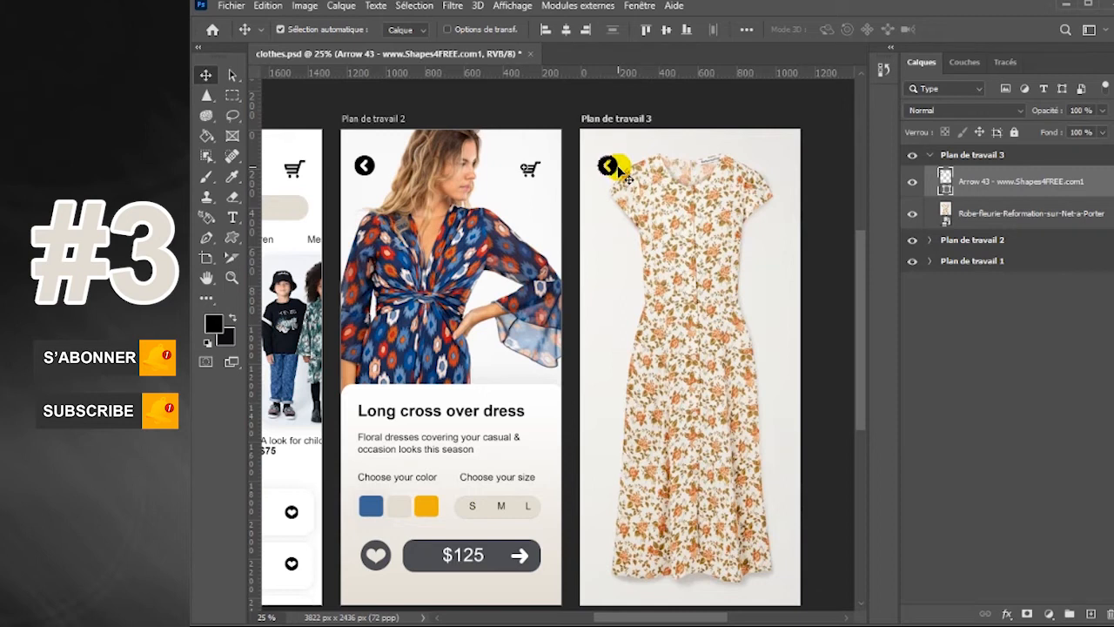
# Draw a matching black circled right arrow about 100 × 100 px in the upper-right corner of Plan de travail 3
pyautogui.moveTo(231, 237); pyautogui.dragTo(303, 328)
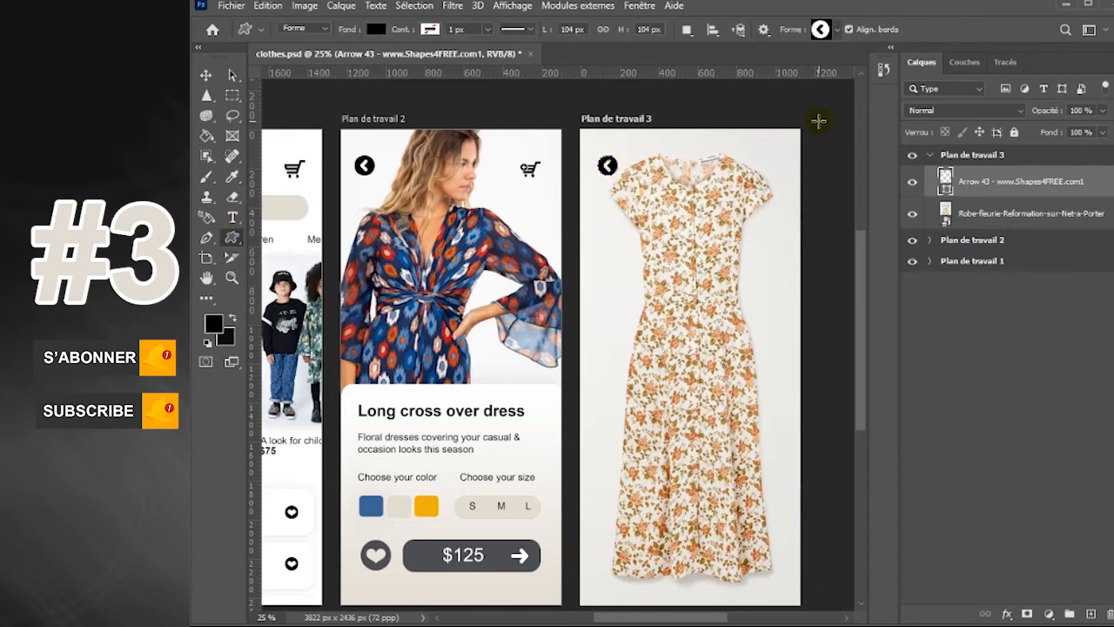
pyautogui.click(205, 75)
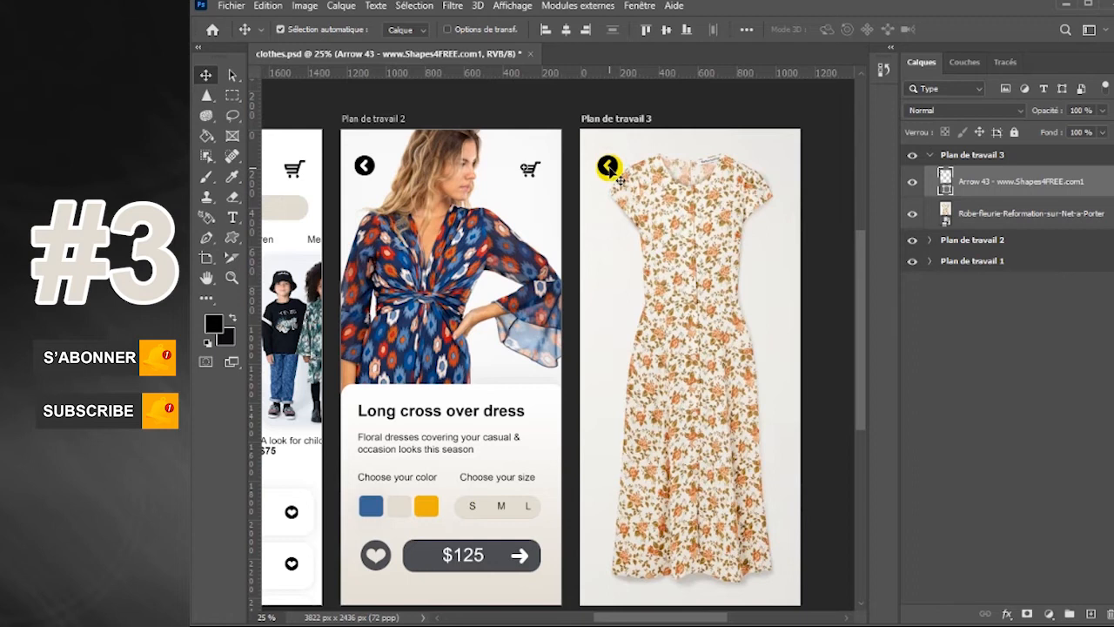
pyautogui.click(235, 238)
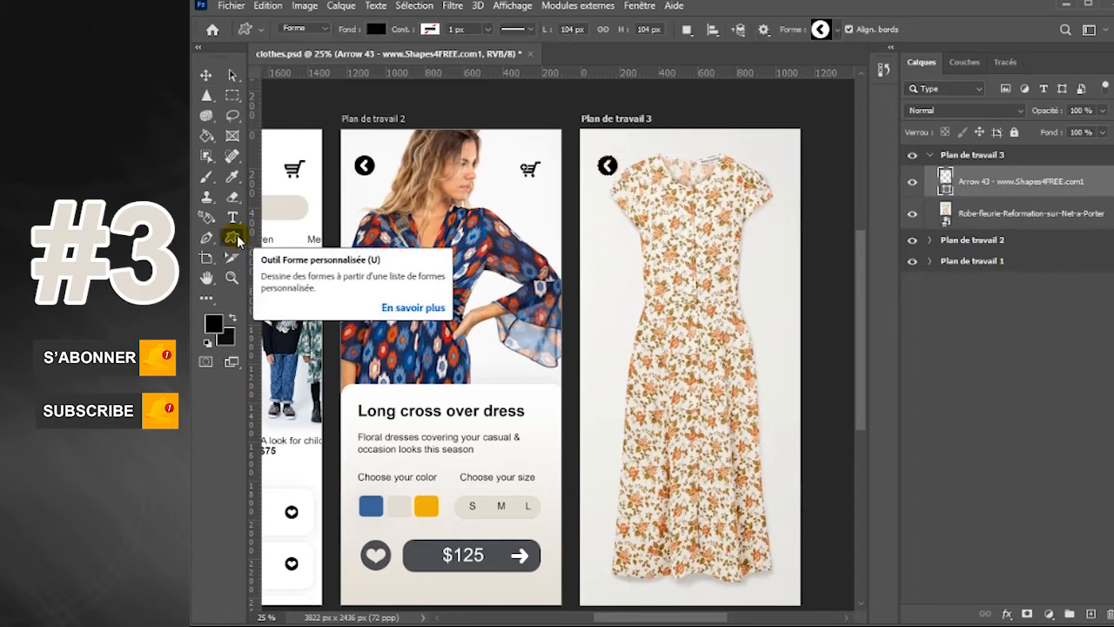
pyautogui.click(839, 31)
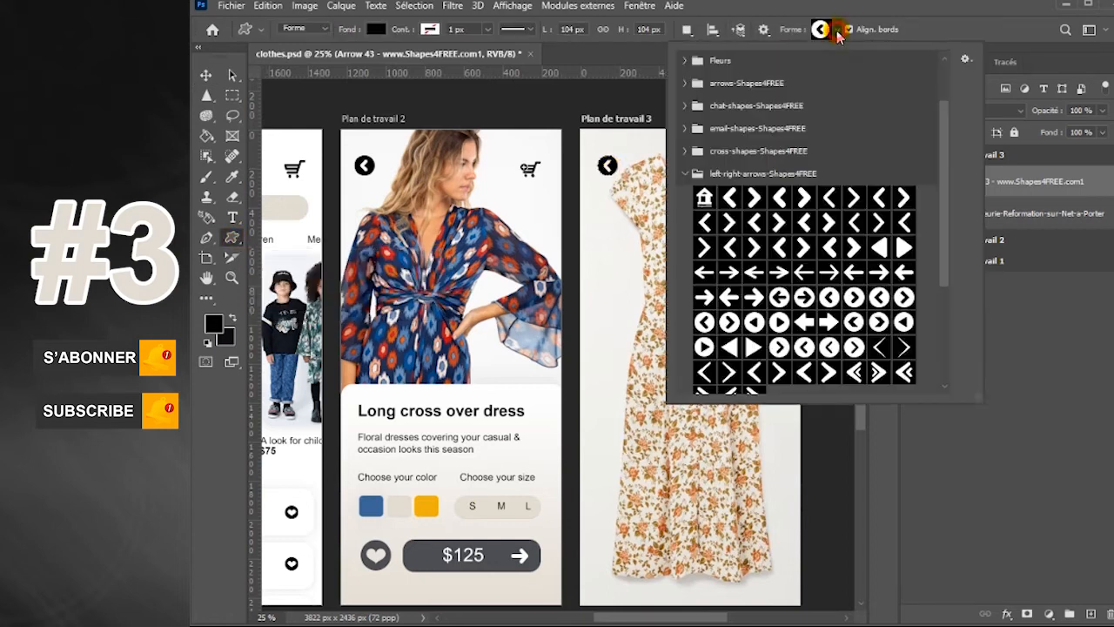
pyautogui.click(853, 297)
pyautogui.click(838, 32)
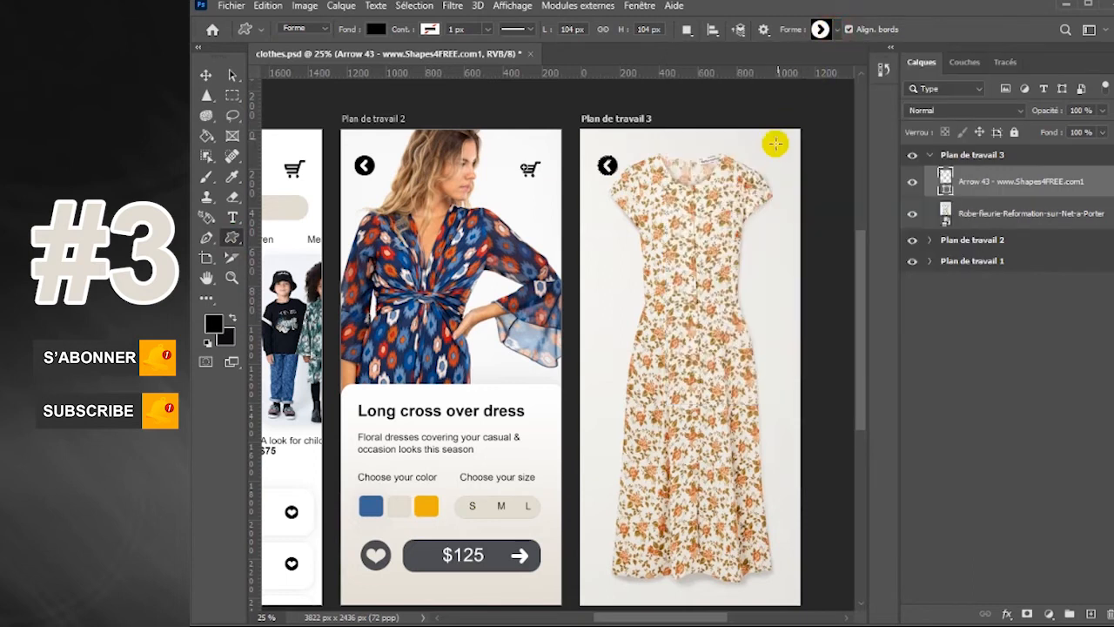
pyautogui.moveTo(763, 154); pyautogui.dragTo(786, 175)
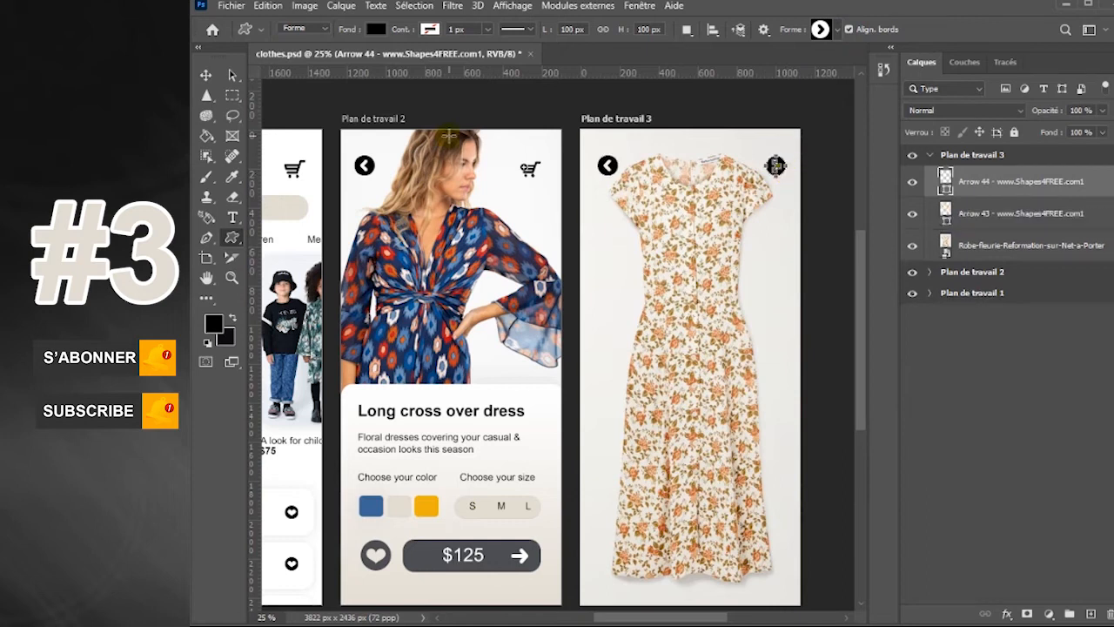
pyautogui.click(206, 76)
pyautogui.click(786, 177)
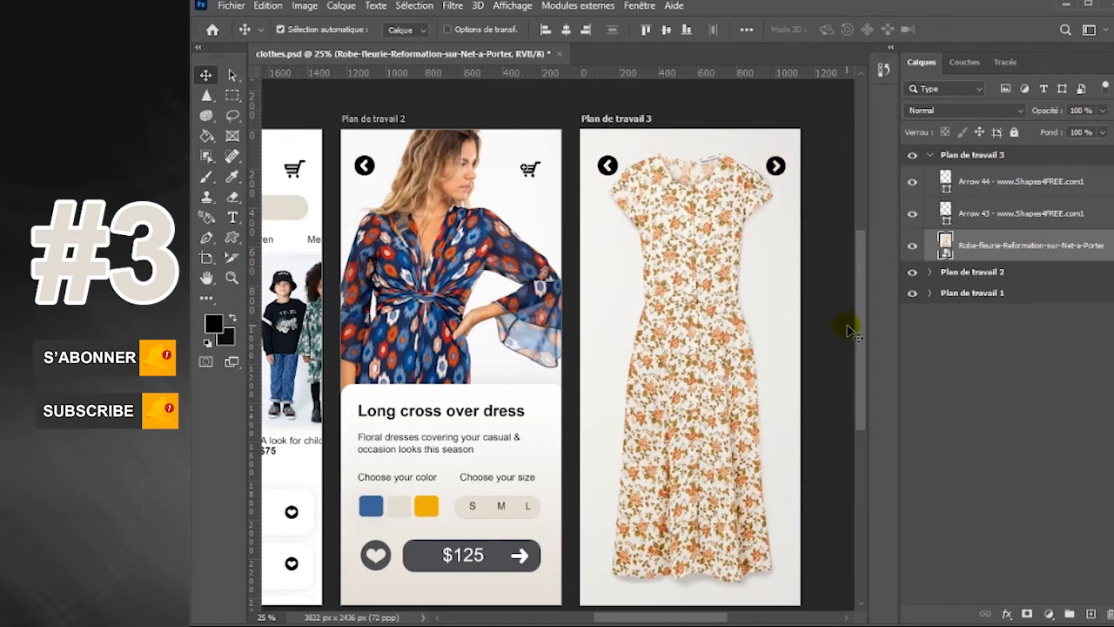
pyautogui.moveTo(863, 347)
pyautogui.mouseDown()
pyautogui.moveTo(859, 378)
pyautogui.moveTo(861, 359)
pyautogui.mouseUp()
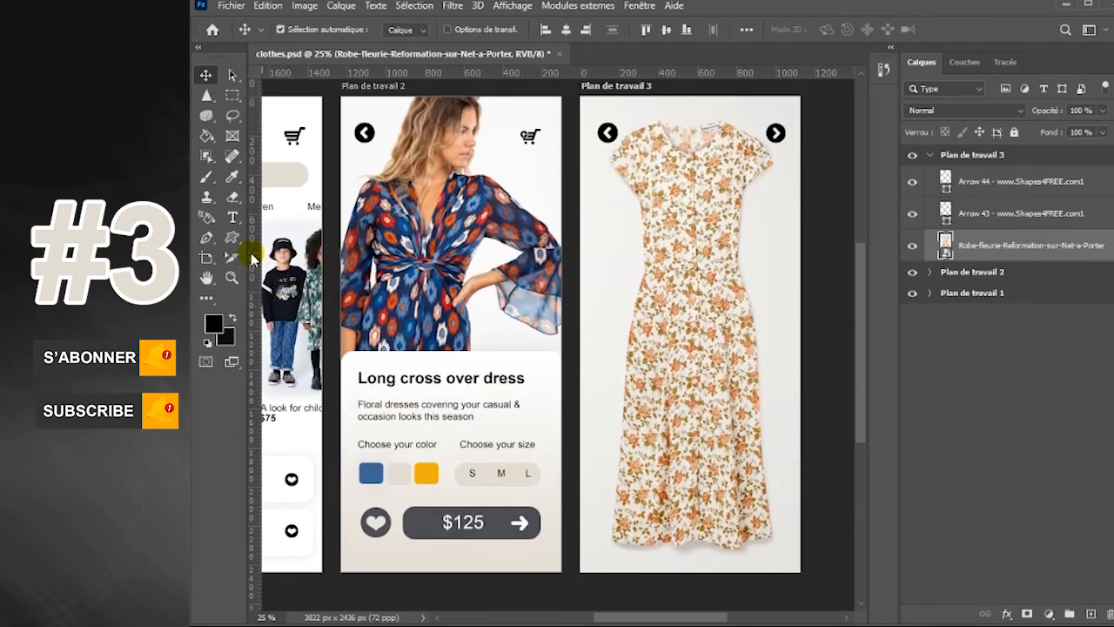
# Delete the black circled right arrow from Plan de travail 3
pyautogui.click(232, 242)
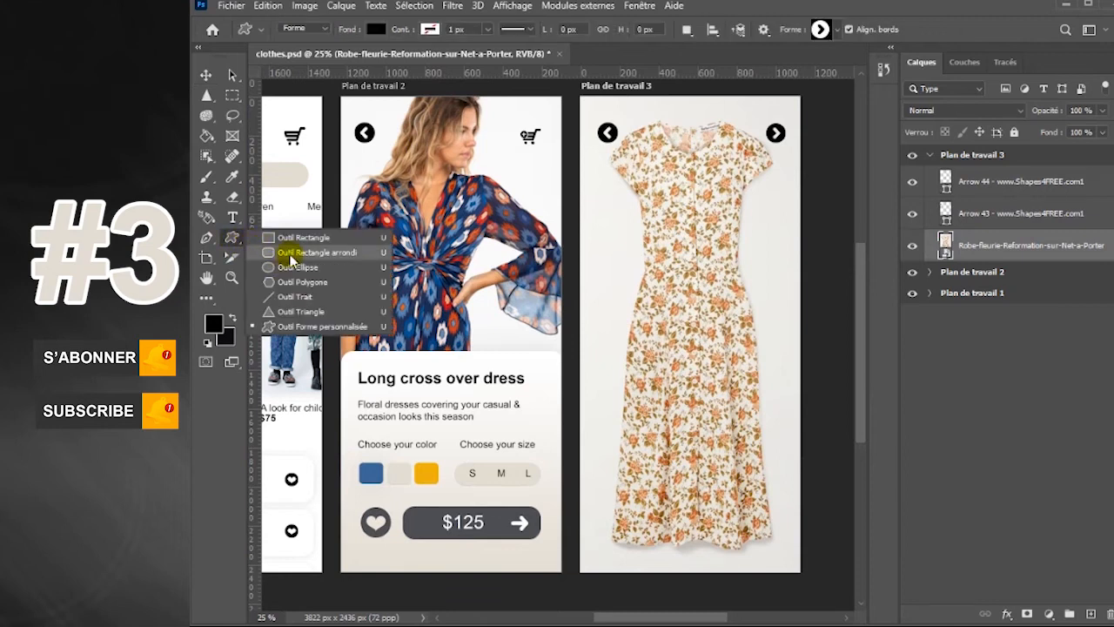
pyautogui.click(290, 255)
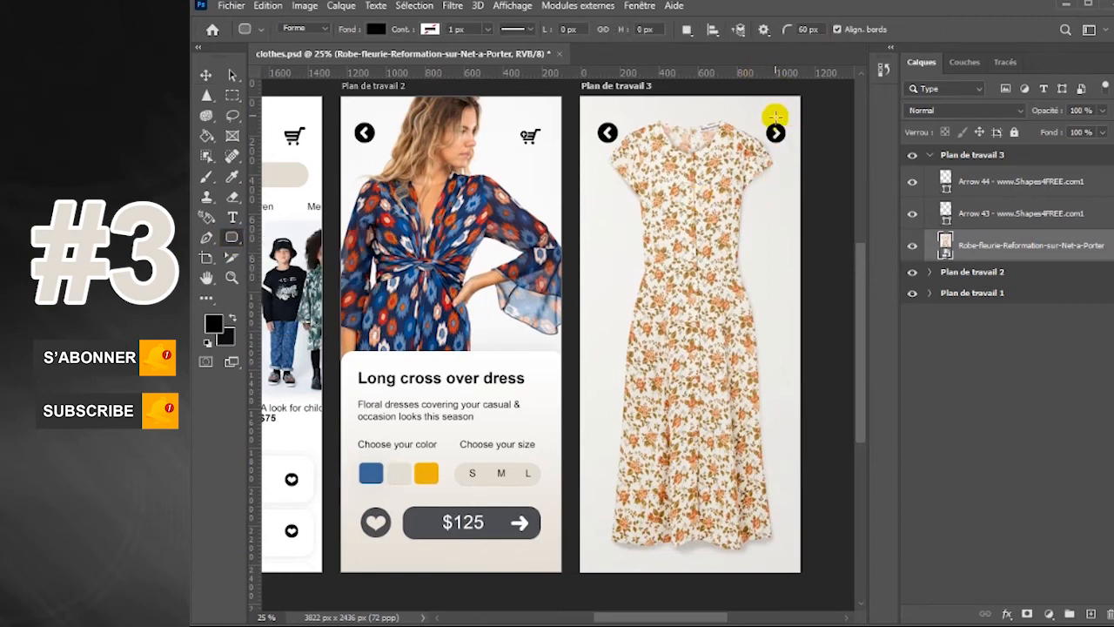
pyautogui.click(1038, 190)
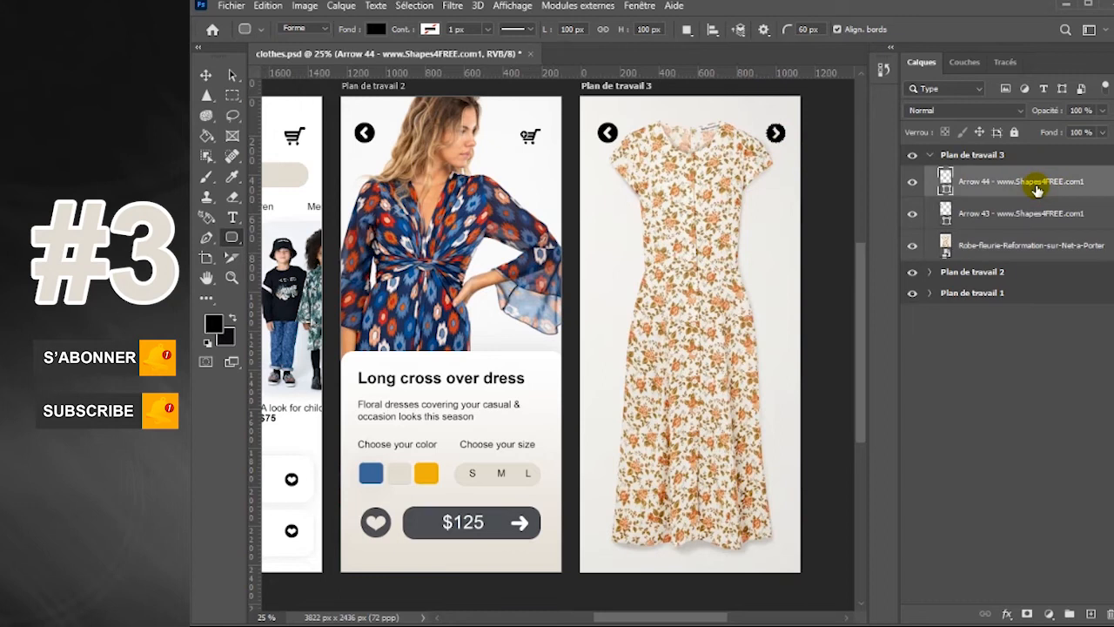
pyautogui.press('Delete')
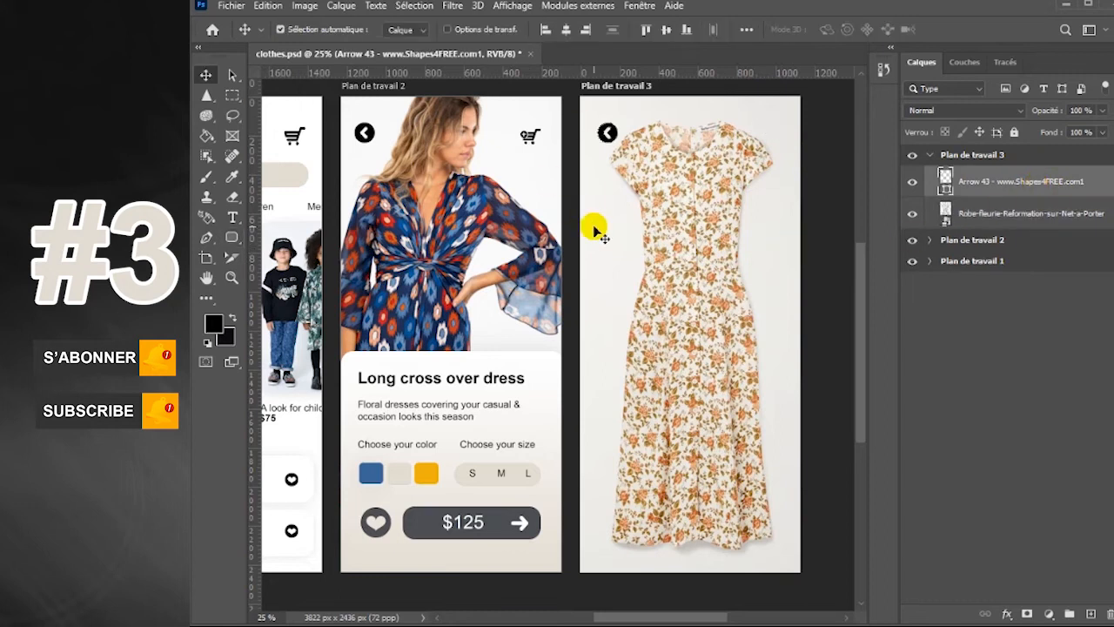
# Draw a black rounded rectangle about 925 × 328 px over the lower part of the dress in Plan de travail 3 and move it up slightly
pyautogui.rightClick(232, 237)
pyautogui.moveTo(603, 481); pyautogui.dragTo(783, 547)
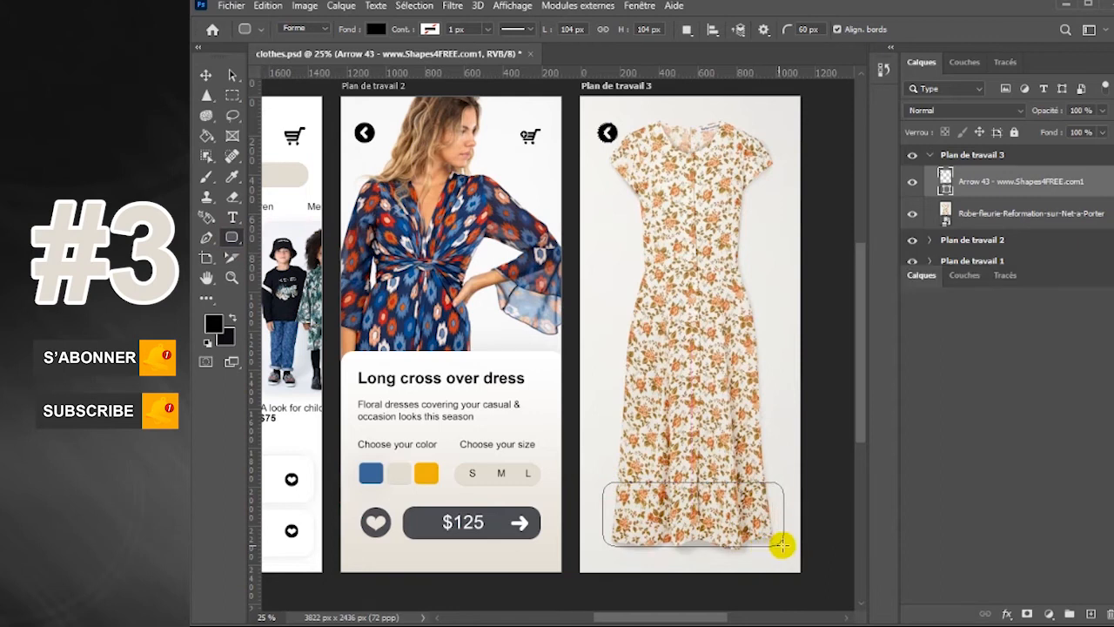
pyautogui.click(206, 76)
pyautogui.moveTo(727, 510); pyautogui.dragTo(729, 490)
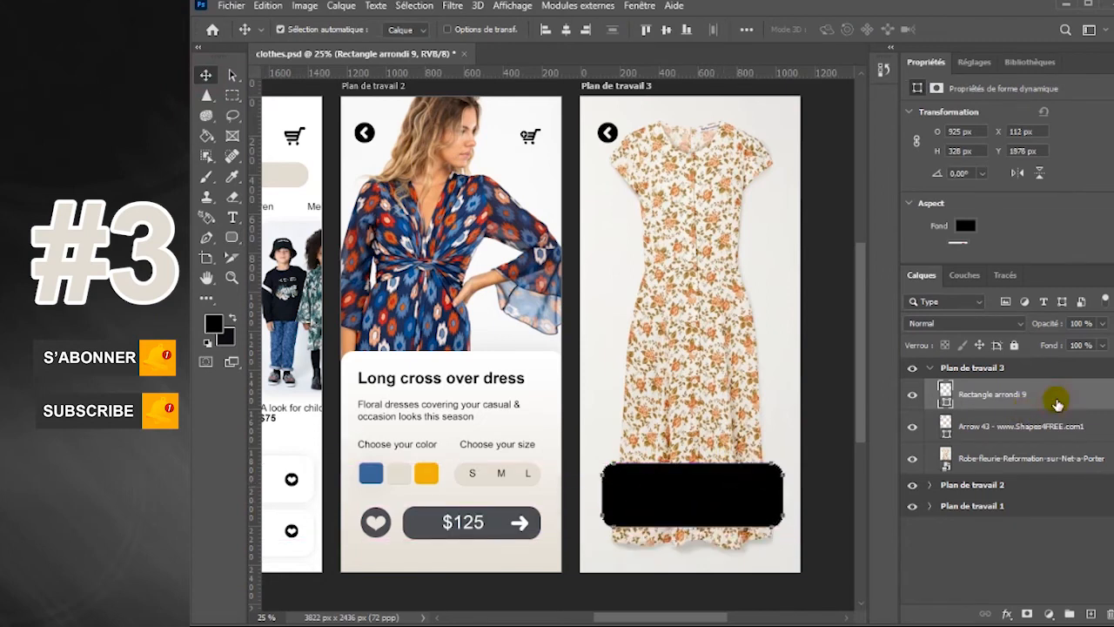
# Apply a white (ffffff) colour overlay to the new rounded rectangle
pyautogui.doubleClick(1057, 404)
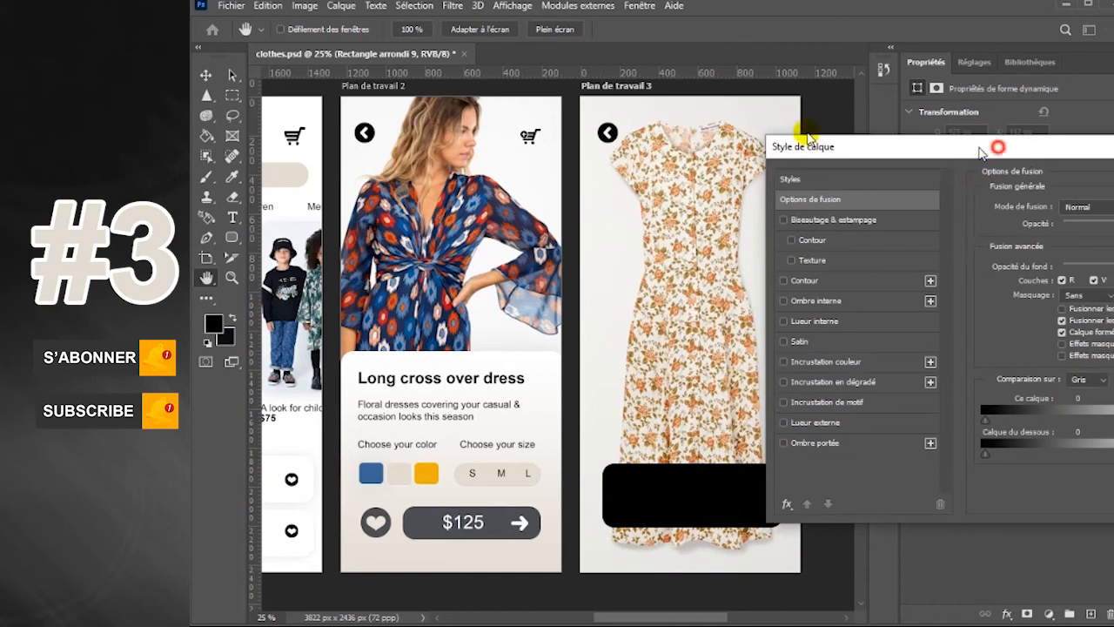
pyautogui.moveTo(979, 144); pyautogui.dragTo(633, 78)
pyautogui.click(510, 290)
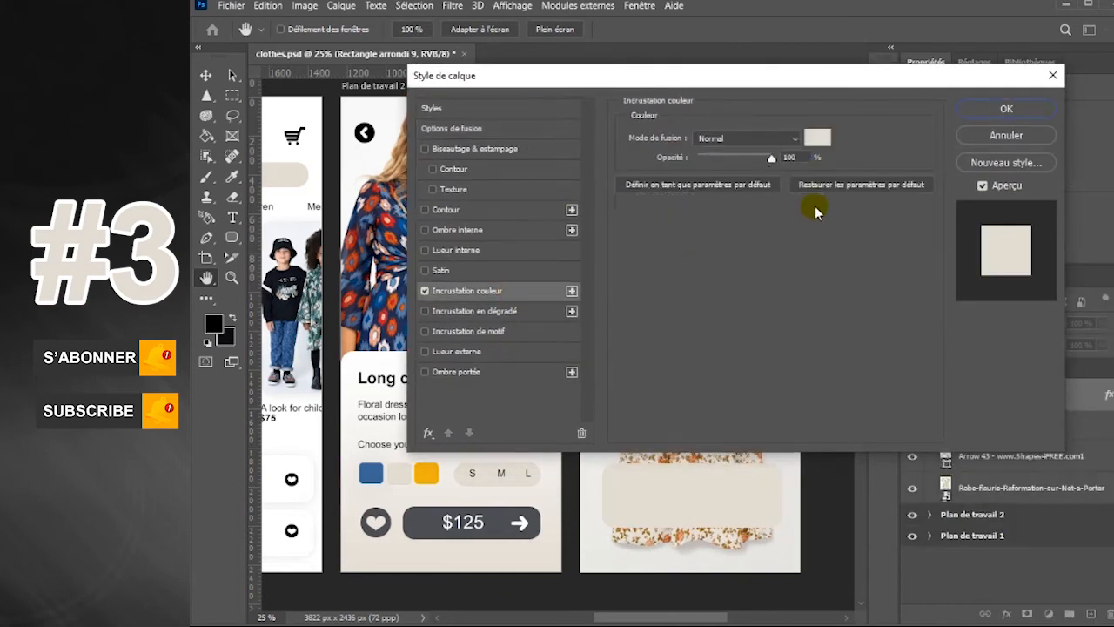
pyautogui.click(818, 139)
pyautogui.write('ffffff')
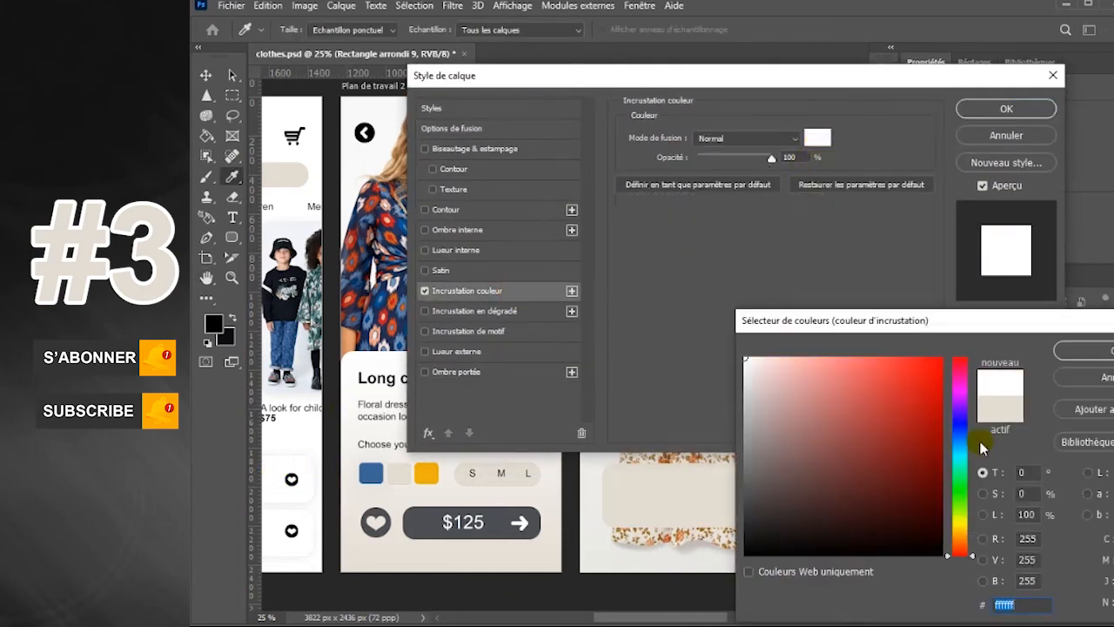
pyautogui.click(1107, 349)
# Add a drop shadow with a distance of 21 px to the white rounded rectangle and apply the layer style
pyautogui.click(504, 375)
pyautogui.moveTo(705, 208); pyautogui.dragTo(715, 209)
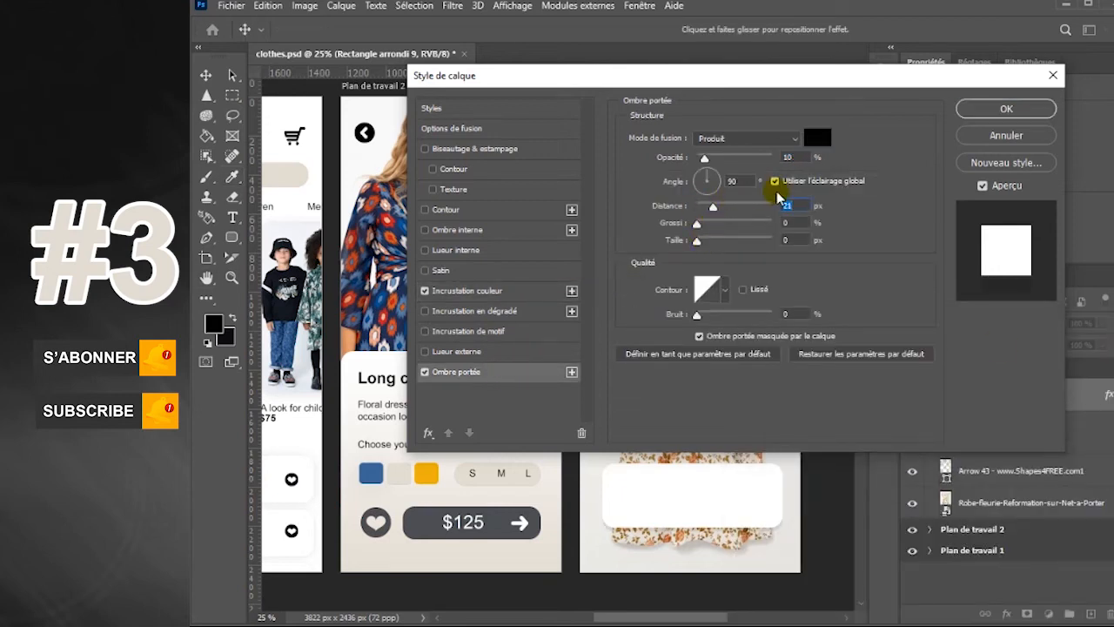
pyautogui.click(1014, 114)
# Duplicate the white card and position the copy so that it peeks in at the right edge of Plan de travail 3
pyautogui.click(747, 503)
pyautogui.moveTo(810, 507)
pyautogui.mouseDown()
pyautogui.moveTo(853, 493)
pyautogui.moveTo(791, 505)
pyautogui.moveTo(825, 512)
pyautogui.mouseUp()
pyautogui.click(771, 504)
# Duplicate the white card to peek in at the artboard's left edge, and shift the main card to X 100 px between both copies
pyautogui.click(689, 514)
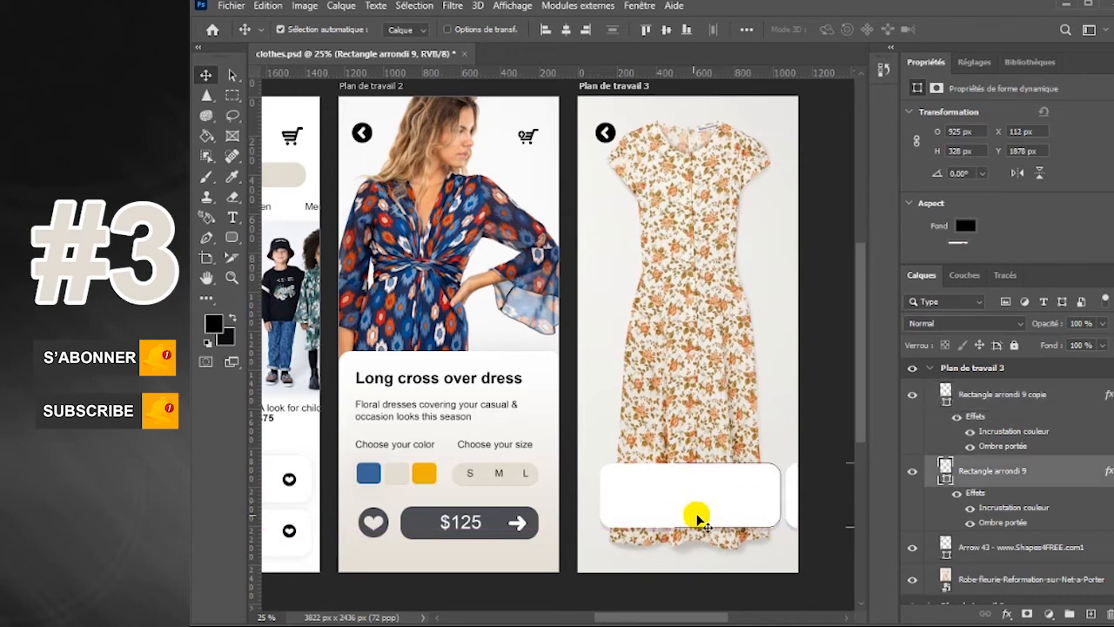
pyautogui.moveTo(628, 515); pyautogui.dragTo(544, 517)
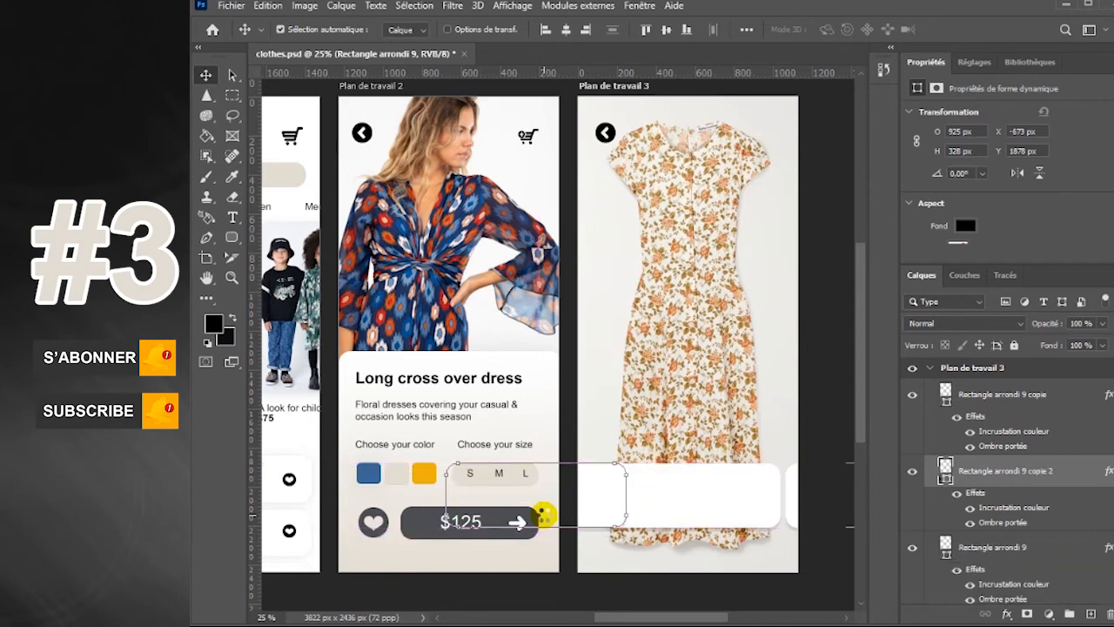
pyautogui.hotkey('shift', 'Left')
pyautogui.hotkey('shift', 'Left')
pyautogui.hotkey('shift', 'Left')
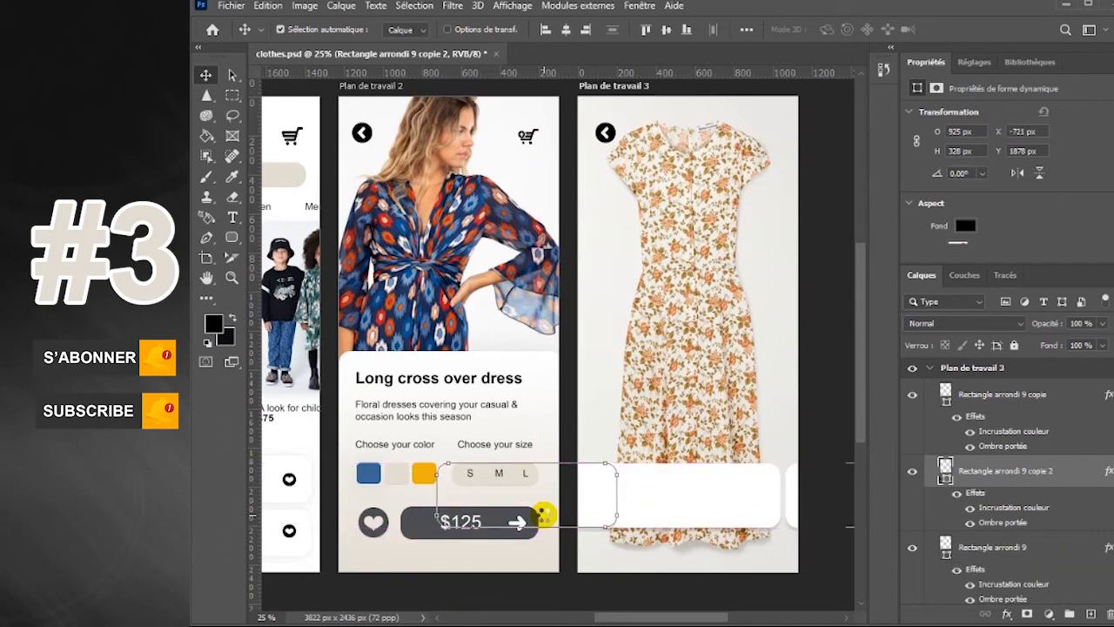
pyautogui.moveTo(607, 503); pyautogui.dragTo(583, 504)
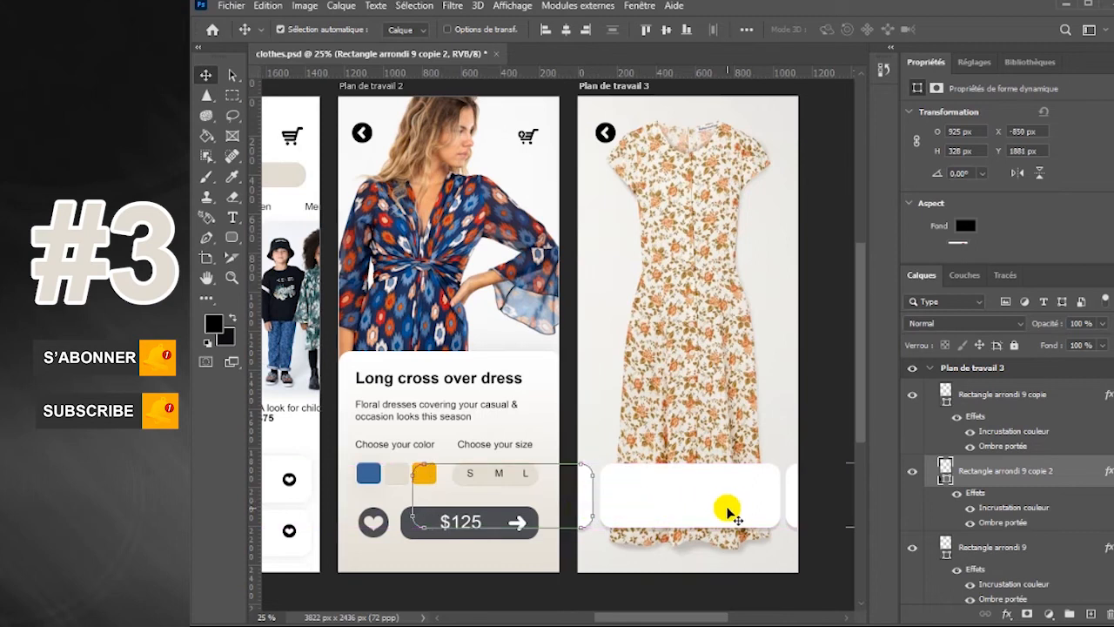
pyautogui.click(747, 508)
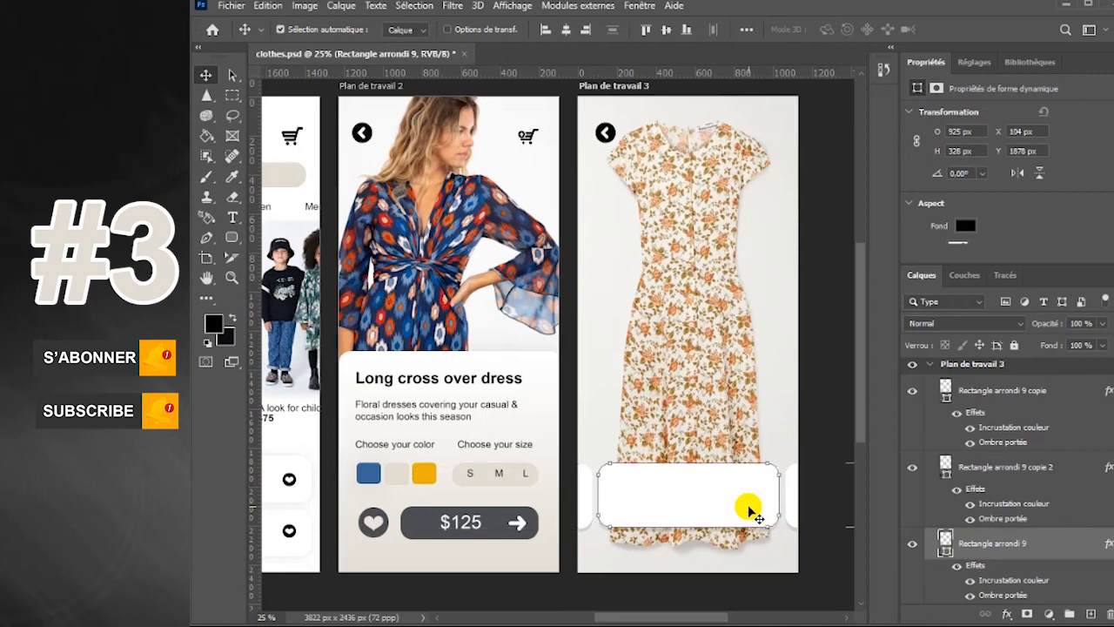
# Duplicate the main white card and scale the copy to about 422 × 268 px inside the card's left half
pyautogui.click(725, 326)
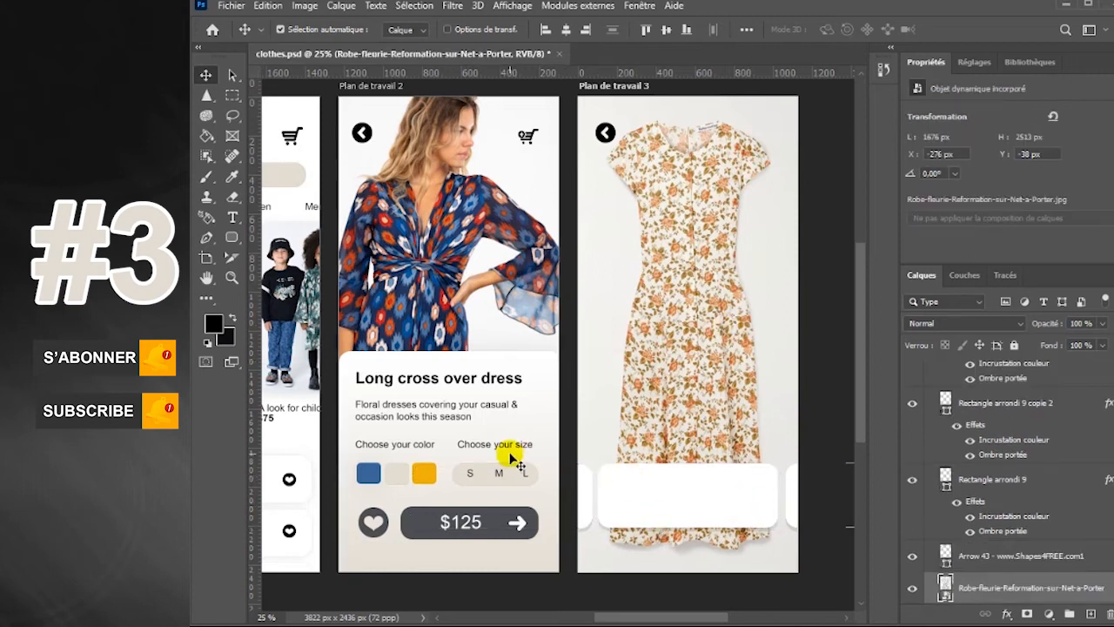
pyautogui.click(701, 503)
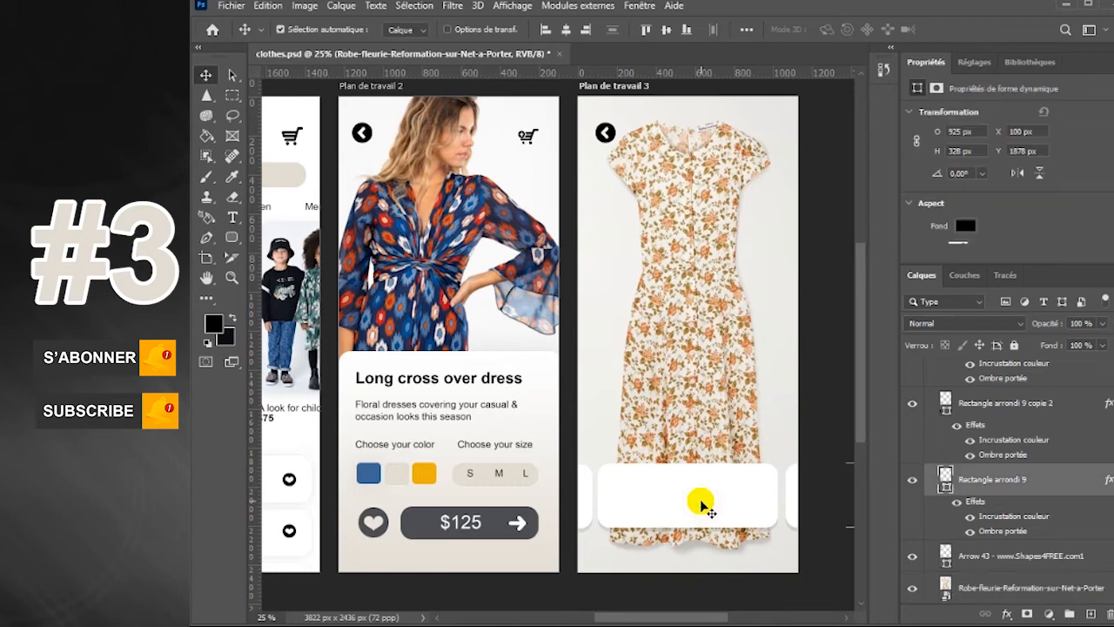
pyautogui.hotkey('ctrl', 'j')
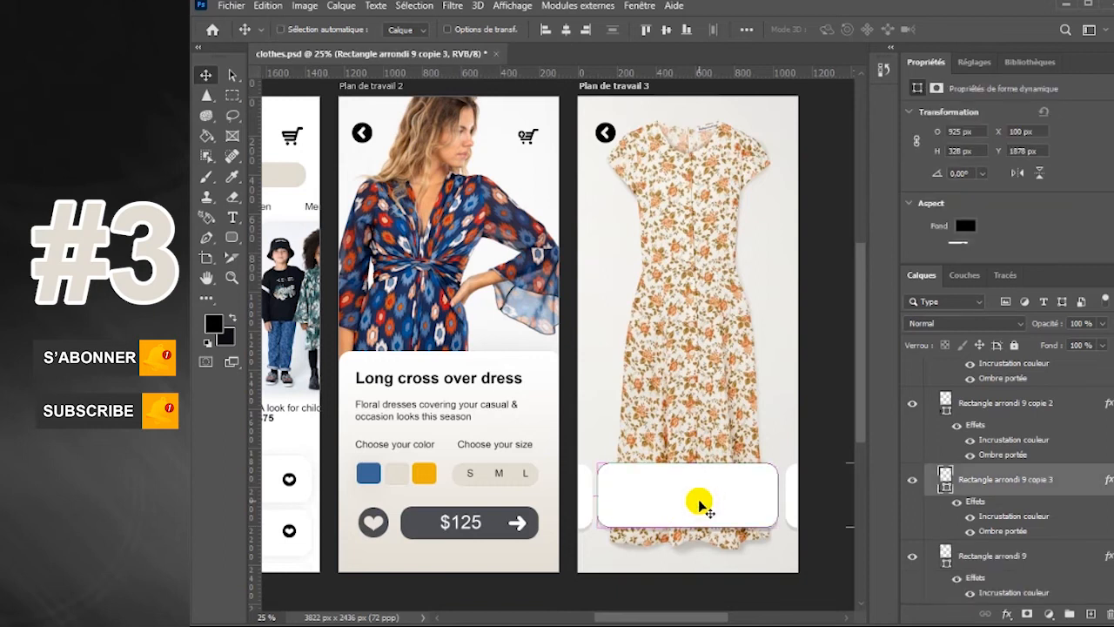
pyautogui.hotkey('ctrl', 't')
pyautogui.moveTo(776, 497); pyautogui.dragTo(637, 521)
pyautogui.moveTo(634, 467); pyautogui.dragTo(603, 496)
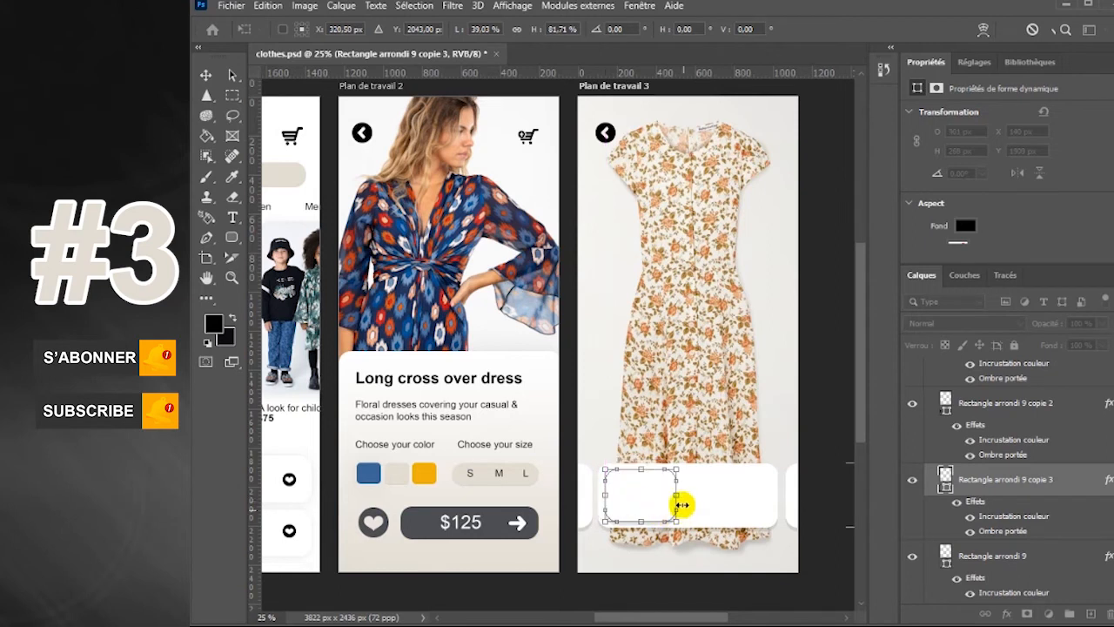
pyautogui.moveTo(677, 496); pyautogui.dragTo(688, 495)
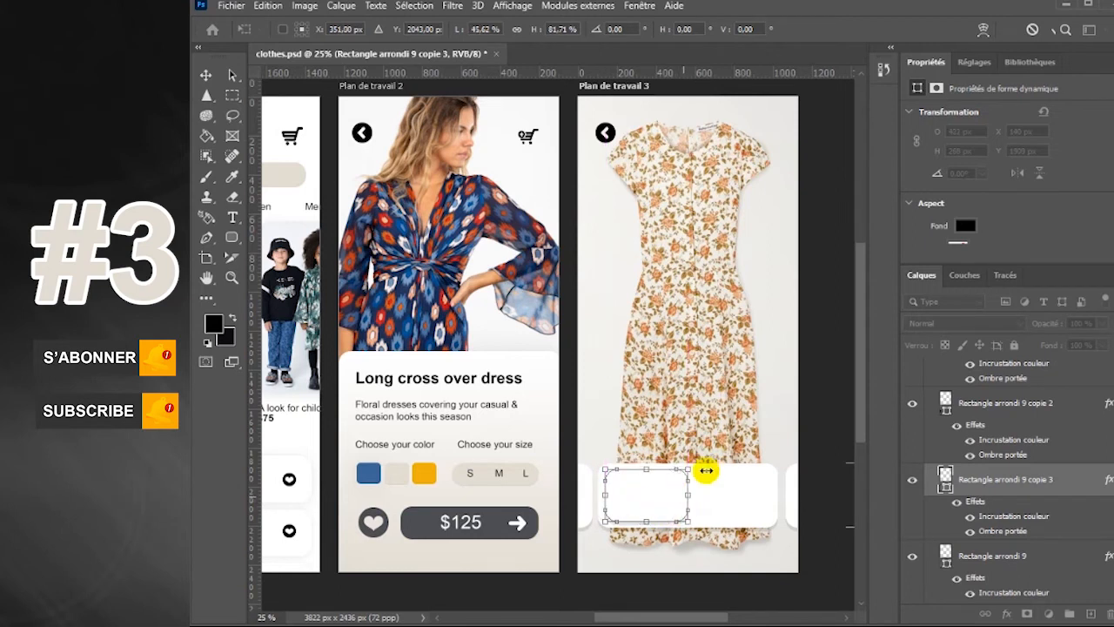
pyautogui.press('Return')
# Hide the drop shadow of the small rounded rectangle inside the card
pyautogui.click(970, 531)
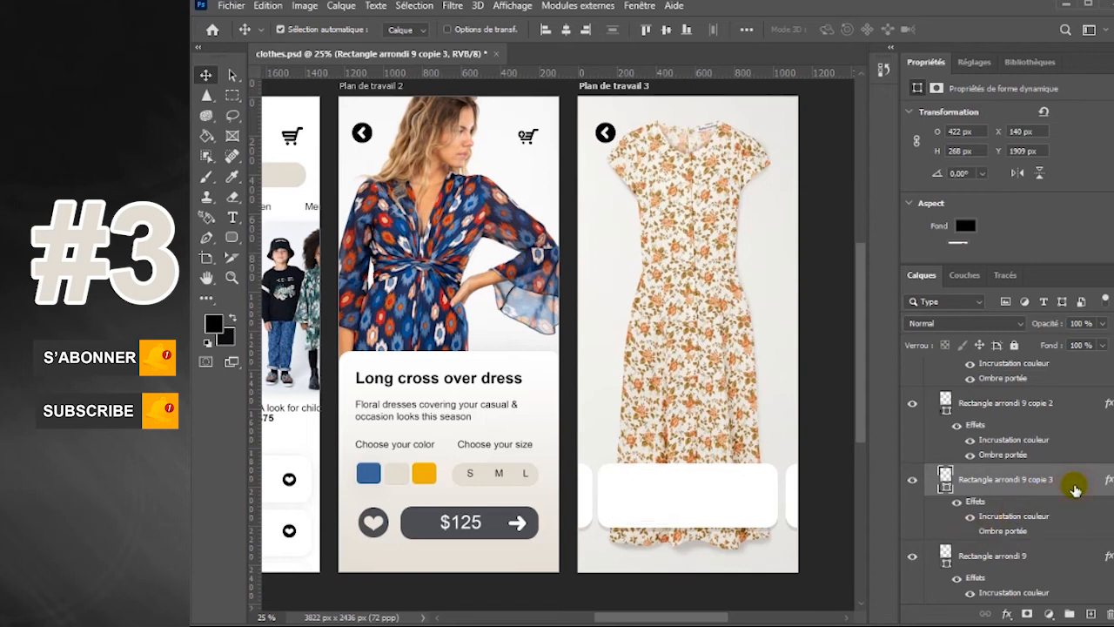
pyautogui.doubleClick(1076, 490)
pyautogui.click(1052, 78)
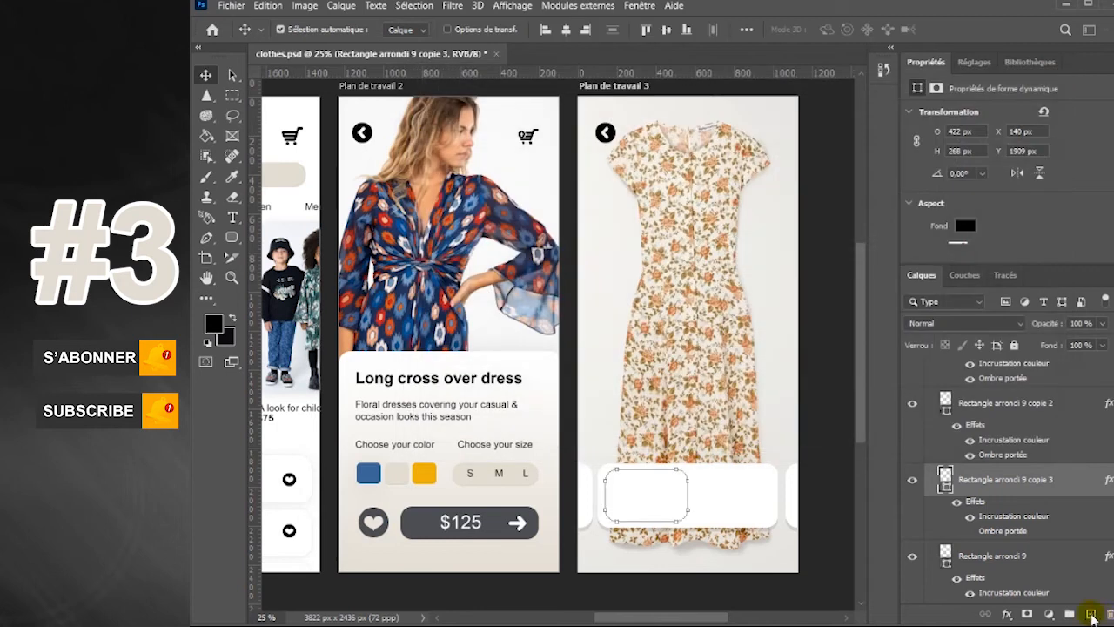
# Add a layer above the small rounded rectangle, embed the Robe-fleurie-Reformation-sur-Net-a-Porter image and move it over the card's left half
pyautogui.click(1091, 614)
pyautogui.click(230, 7)
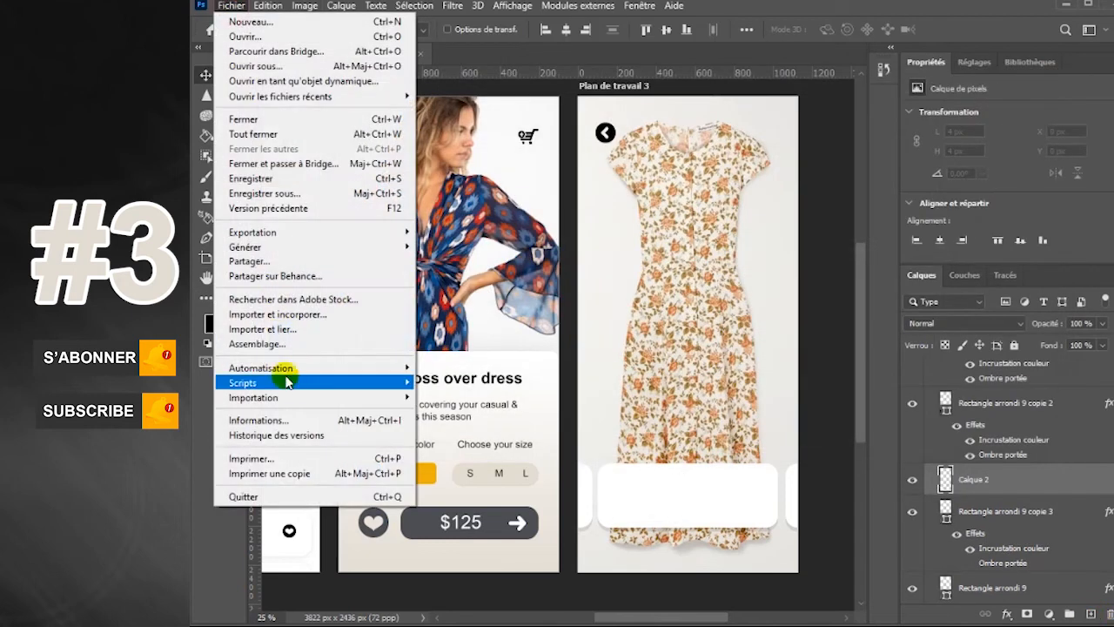
pyautogui.click(294, 314)
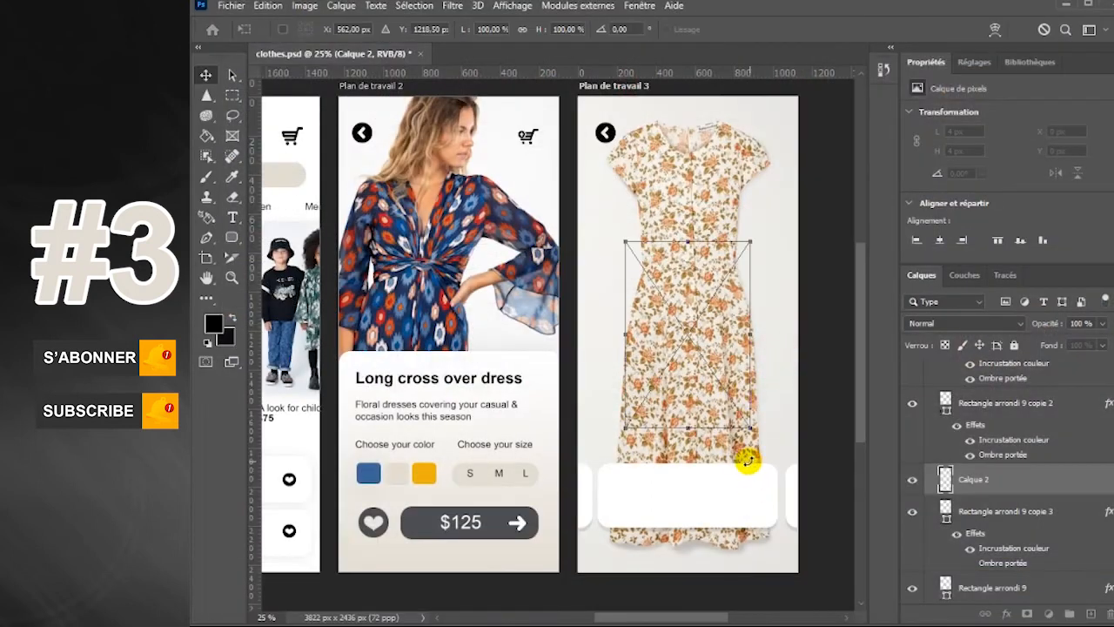
pyautogui.moveTo(716, 338); pyautogui.dragTo(670, 540)
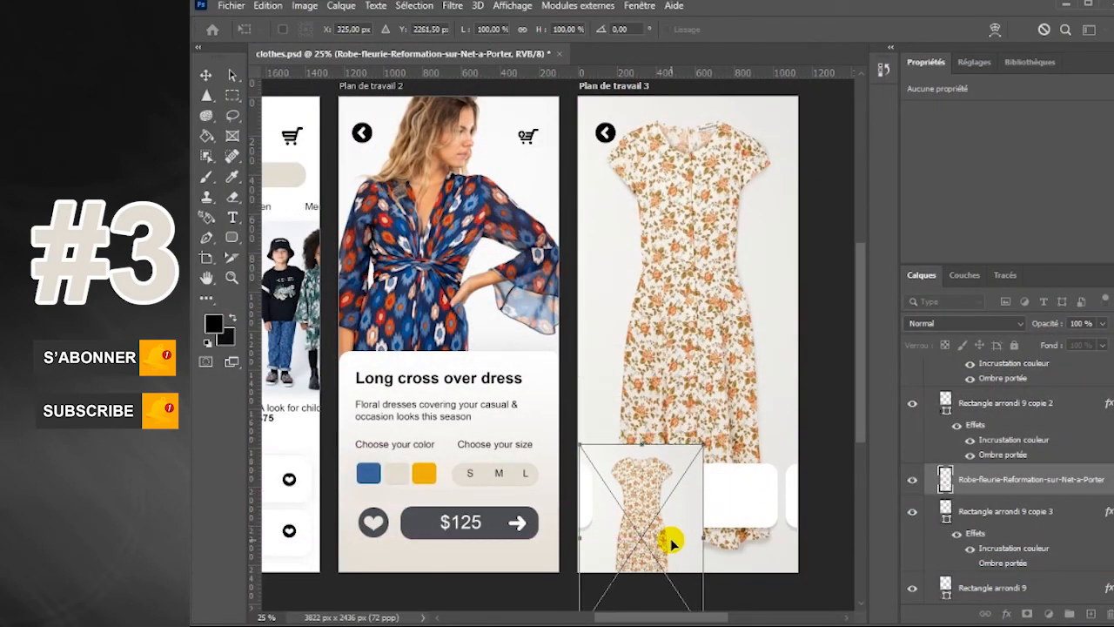
pyautogui.press('Return')
# Clip the small dress image to the small rounded rectangle and hide that rectangle's colour overlay
pyautogui.click(987, 489)
pyautogui.rightClick(987, 489)
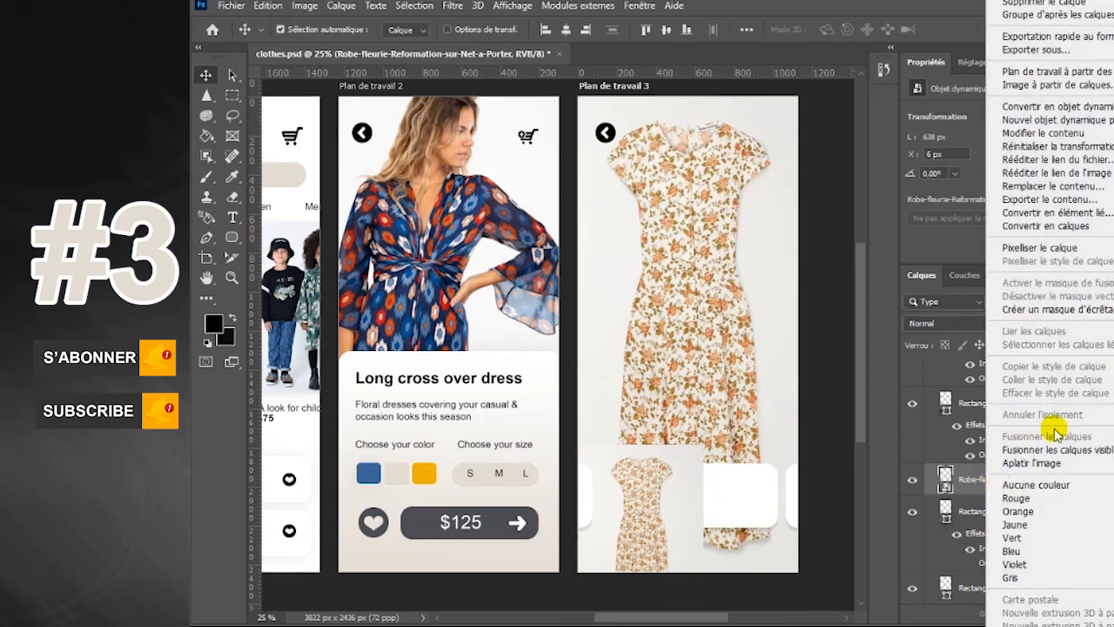
pyautogui.click(1047, 301)
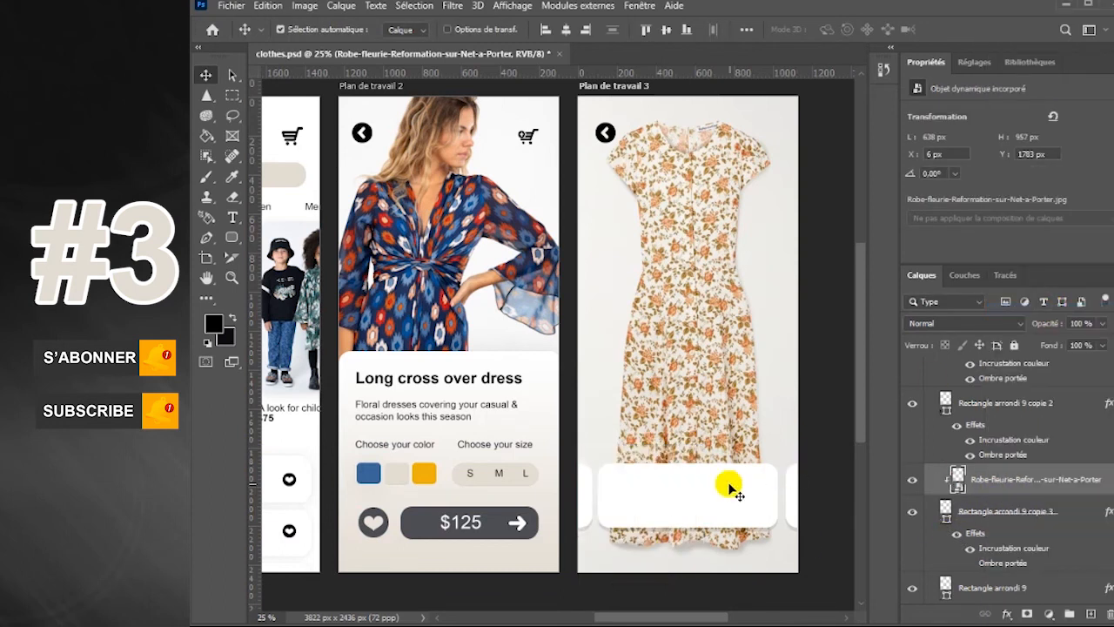
pyautogui.click(972, 550)
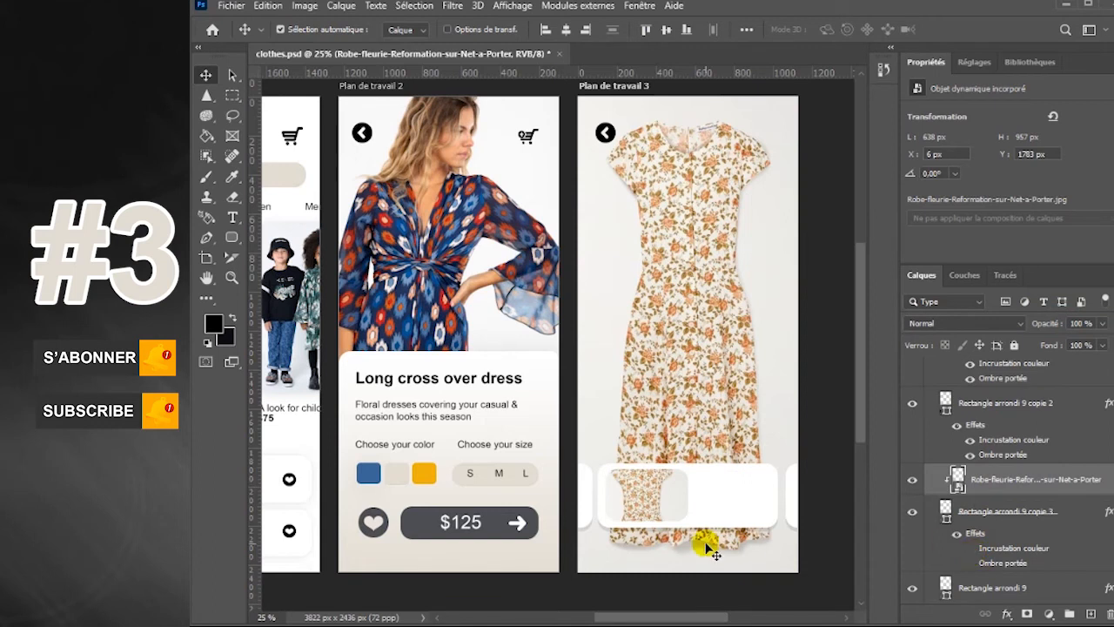
# Reposition the clipped dress image so the top of the dress sits centred in the card's thumbnail
pyautogui.hotkey('ctrl', 't')
pyautogui.moveTo(649, 494); pyautogui.dragTo(656, 511)
pyautogui.press('Return')
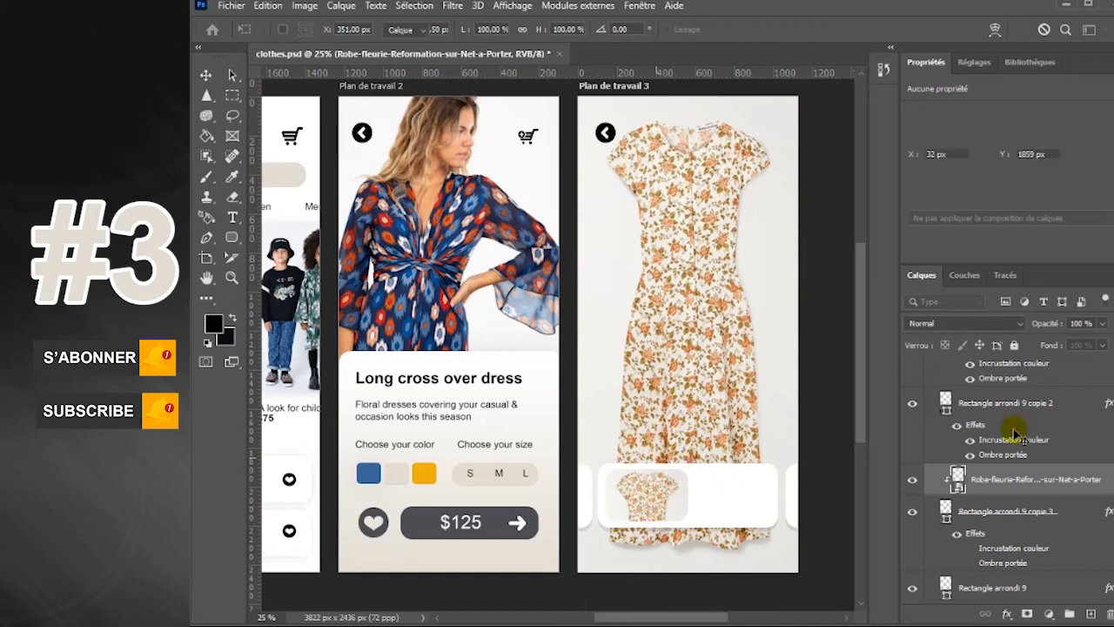
pyautogui.click(1056, 520)
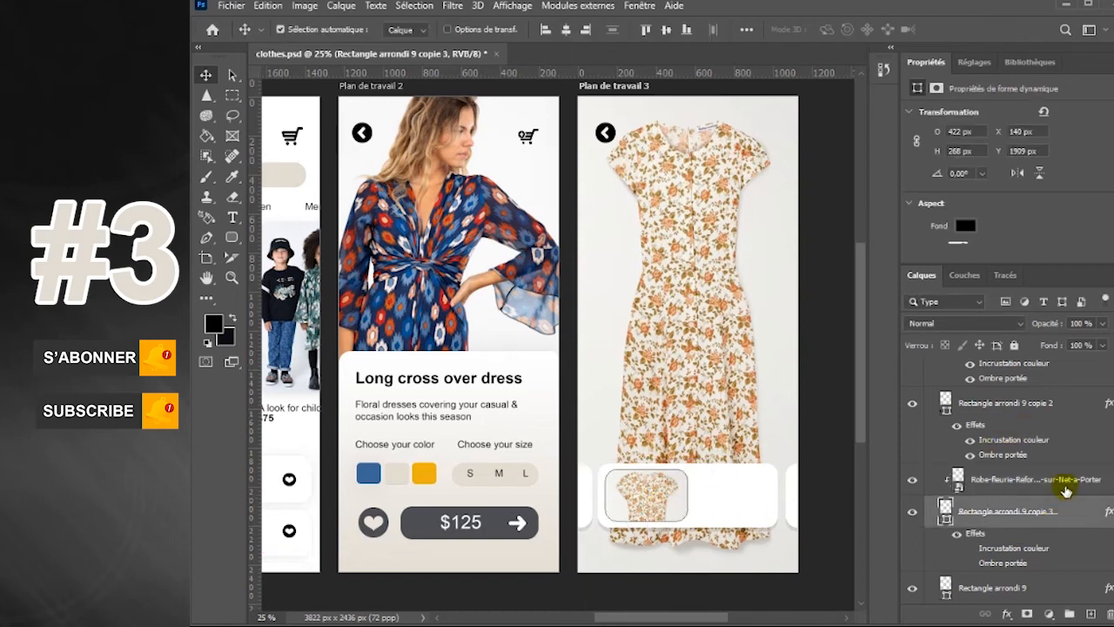
pyautogui.click(1100, 324)
pyautogui.moveTo(1092, 345); pyautogui.dragTo(1091, 344)
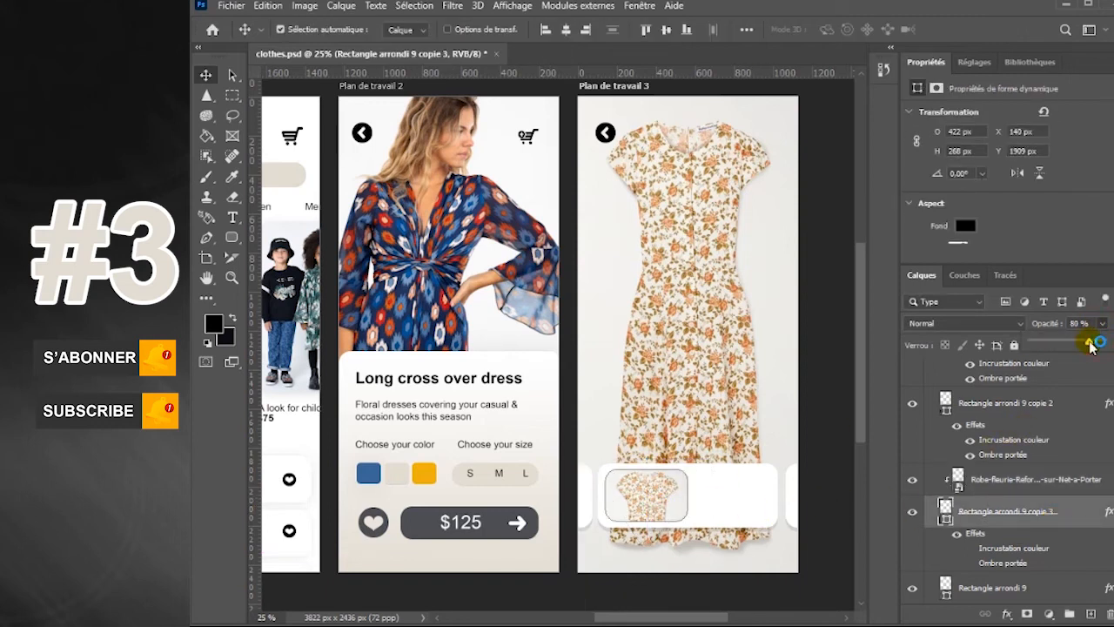
pyautogui.click(1113, 505)
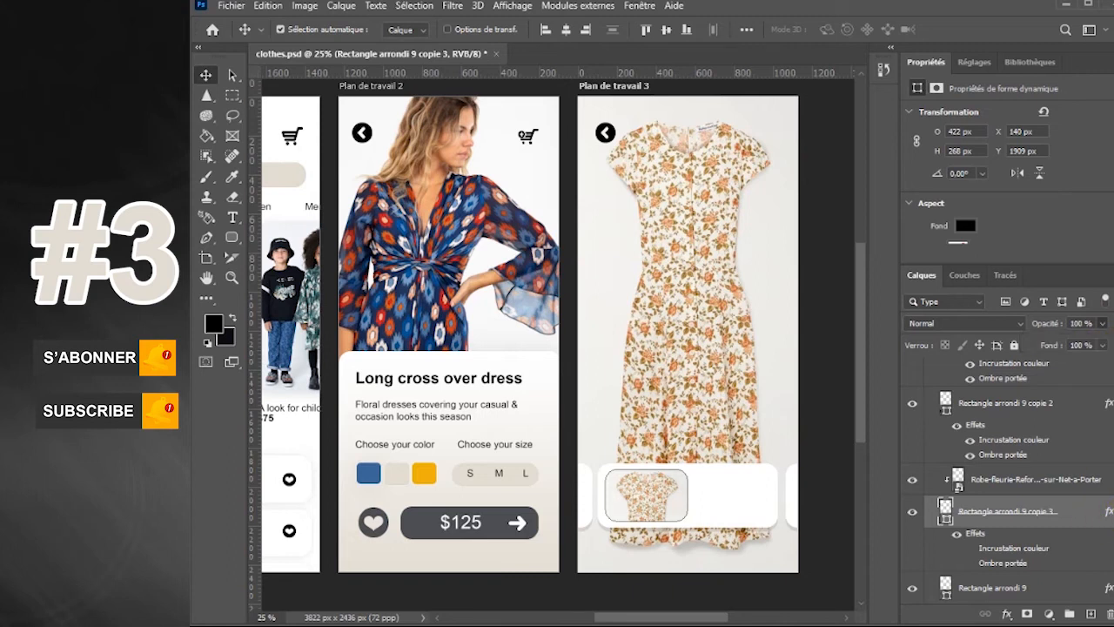
# Lower the opacity of the main white card, Rectangle arrondi 9, to about 78%
pyautogui.scroll(-1, 1113, 505)
pyautogui.scroll(-1, 1113, 505)
pyautogui.scroll(-2, 1056, 513)
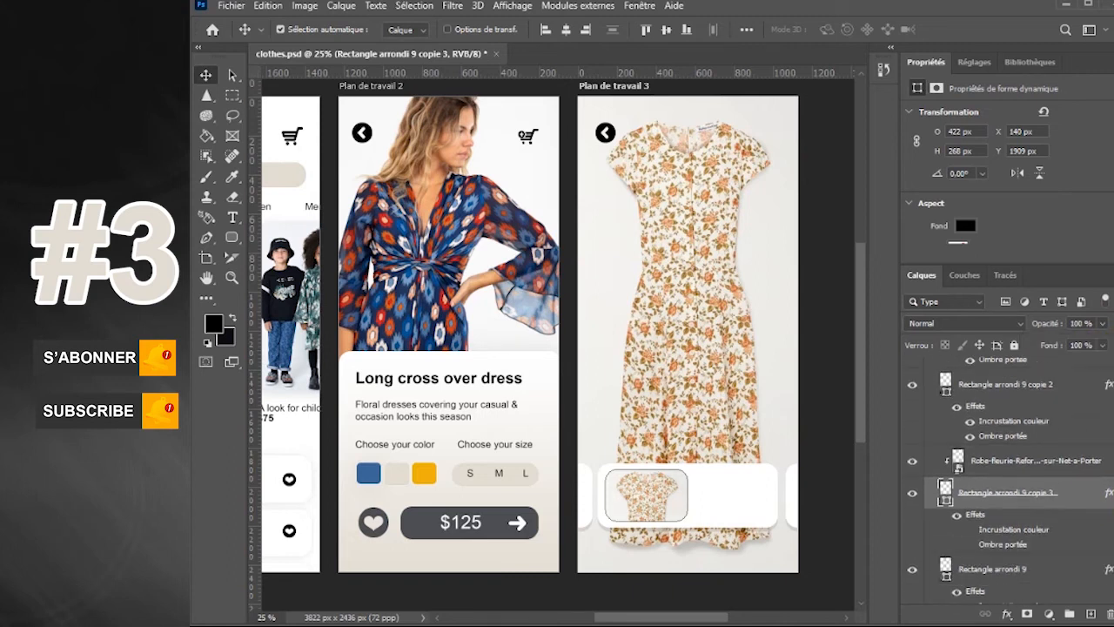
pyautogui.click(1056, 528)
pyautogui.click(1100, 324)
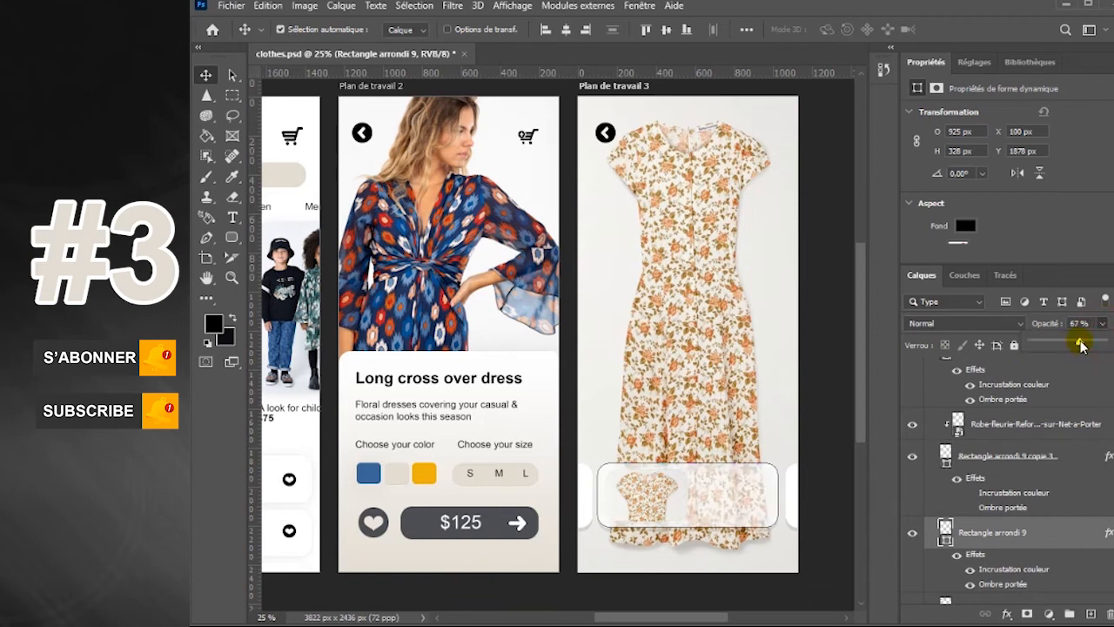
pyautogui.moveTo(1086, 346); pyautogui.dragTo(1087, 345)
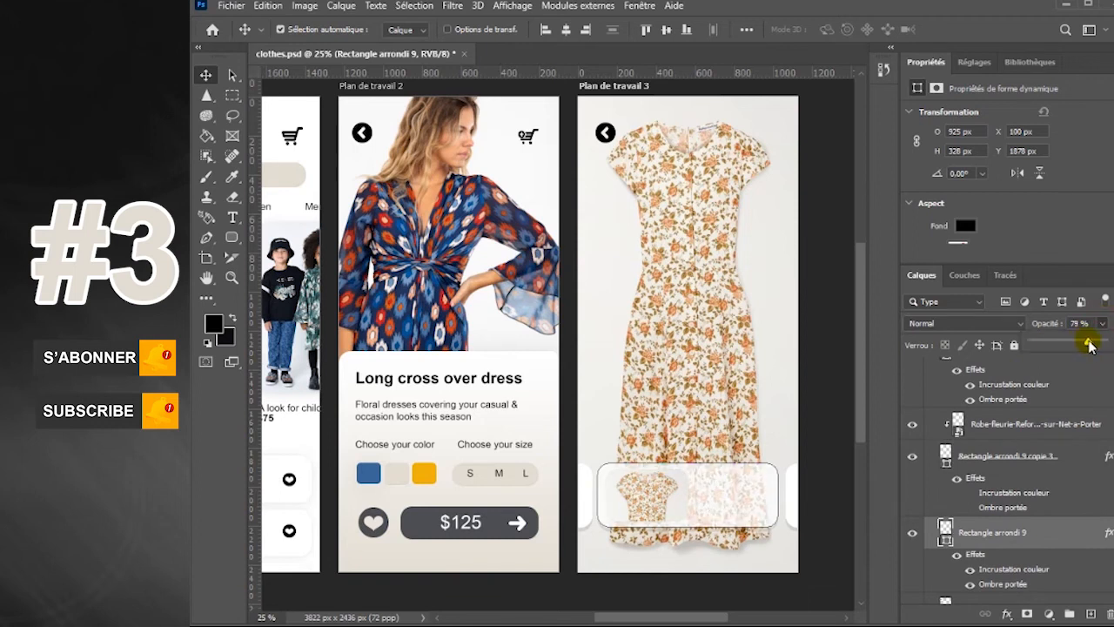
# Raise the opacity of the main white card, Rectangle arrondi 9, to 100%
pyautogui.moveTo(1103, 347); pyautogui.dragTo(1107, 346)
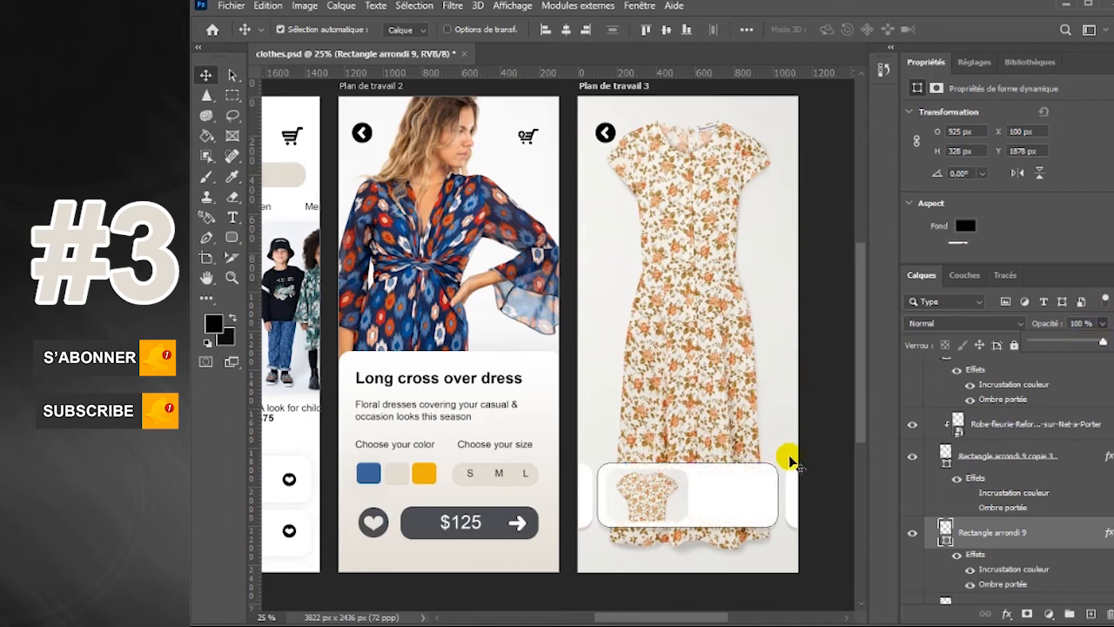
pyautogui.click(1034, 500)
pyautogui.click(776, 494)
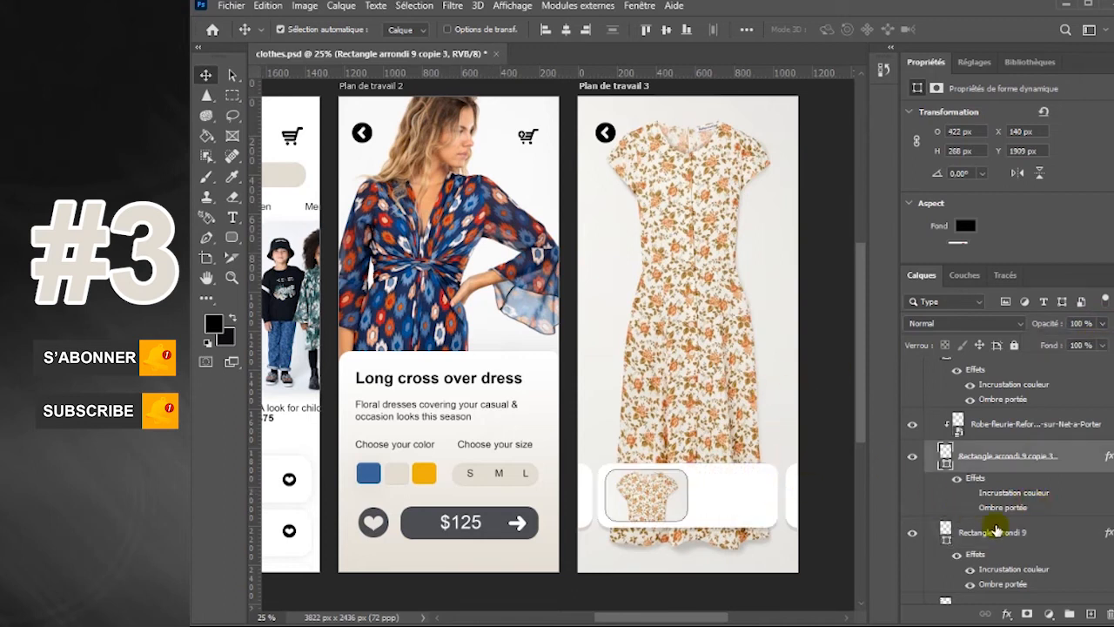
pyautogui.click(1027, 425)
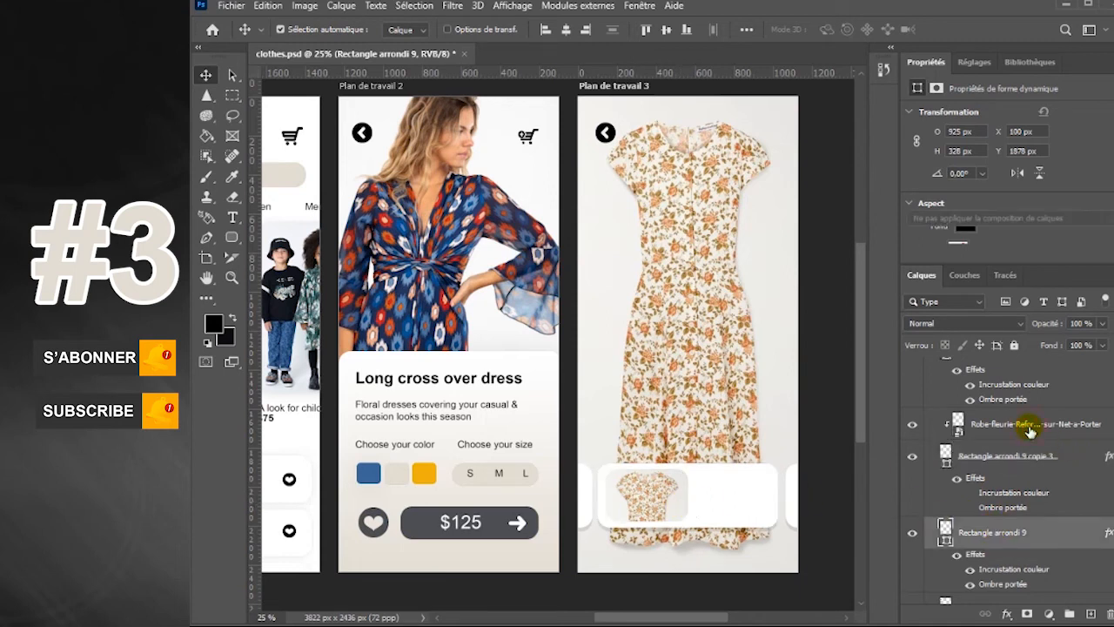
pyautogui.click(1017, 462)
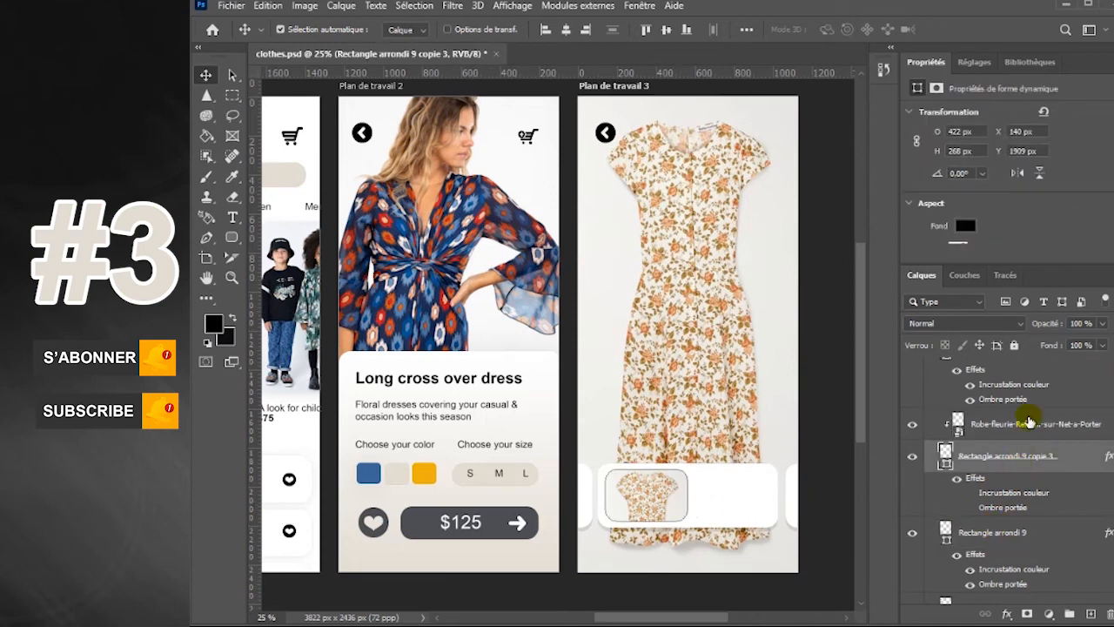
# Add the black 50 pt Arial Regular text "Flowery dress" above the small dress image layer, beside the card's thumbnail
pyautogui.click(1030, 424)
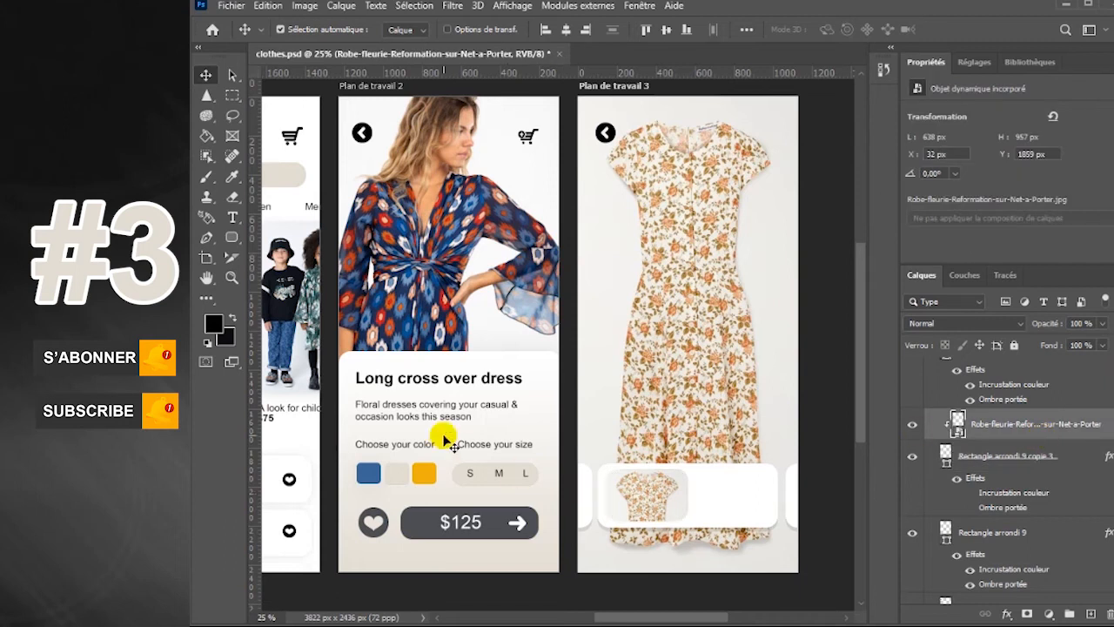
pyautogui.click(233, 217)
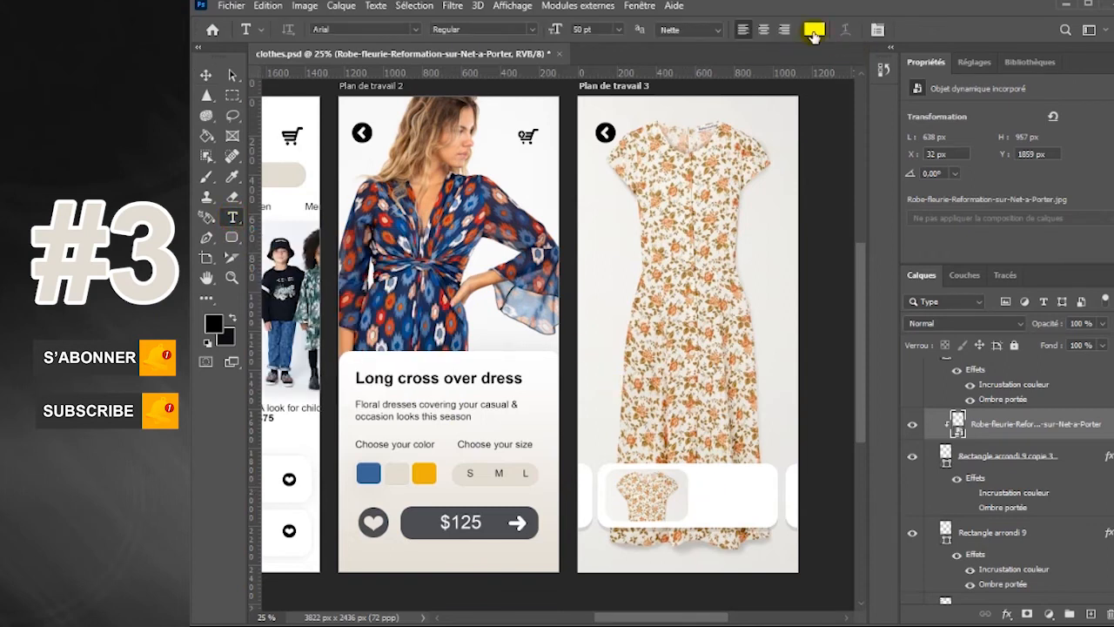
pyautogui.click(814, 35)
pyautogui.write('000000')
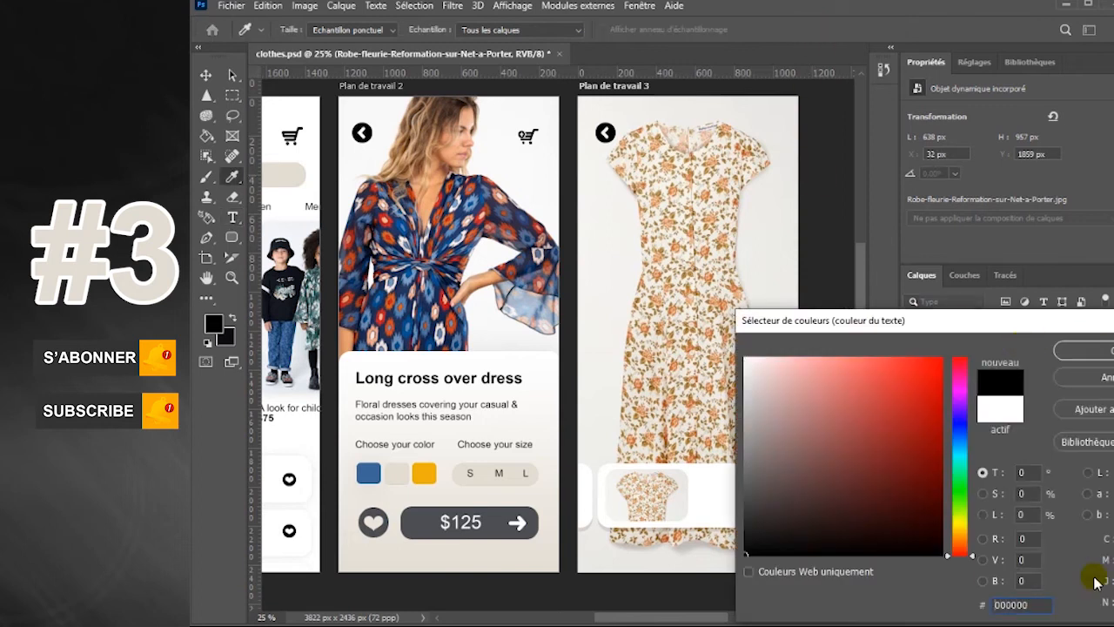
pyautogui.press('Return')
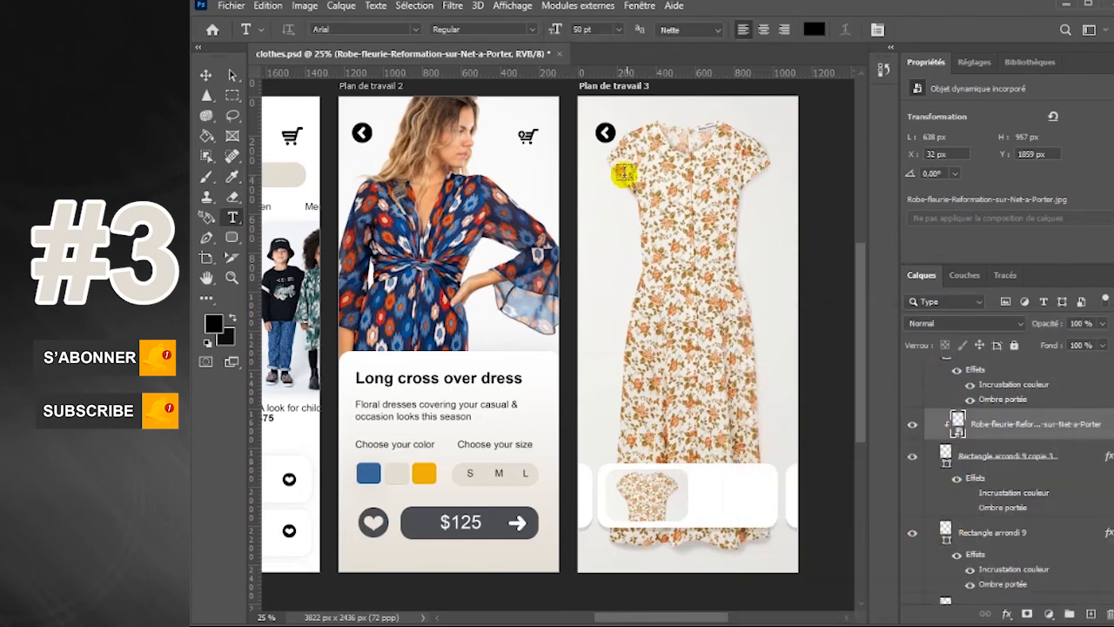
pyautogui.click(702, 491)
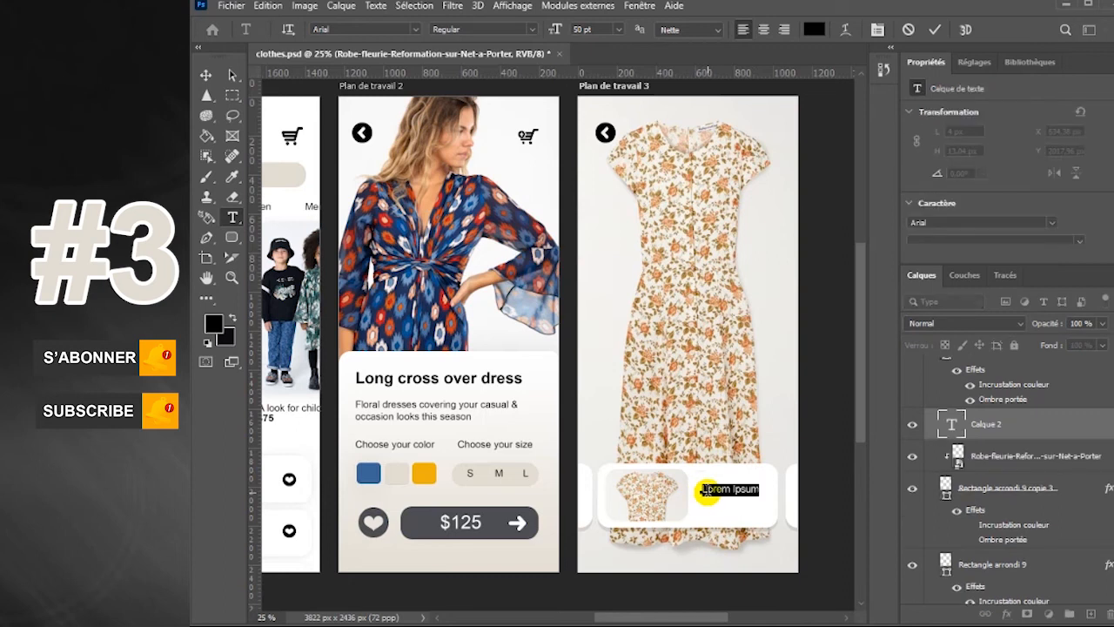
pyautogui.press('BackSpace')
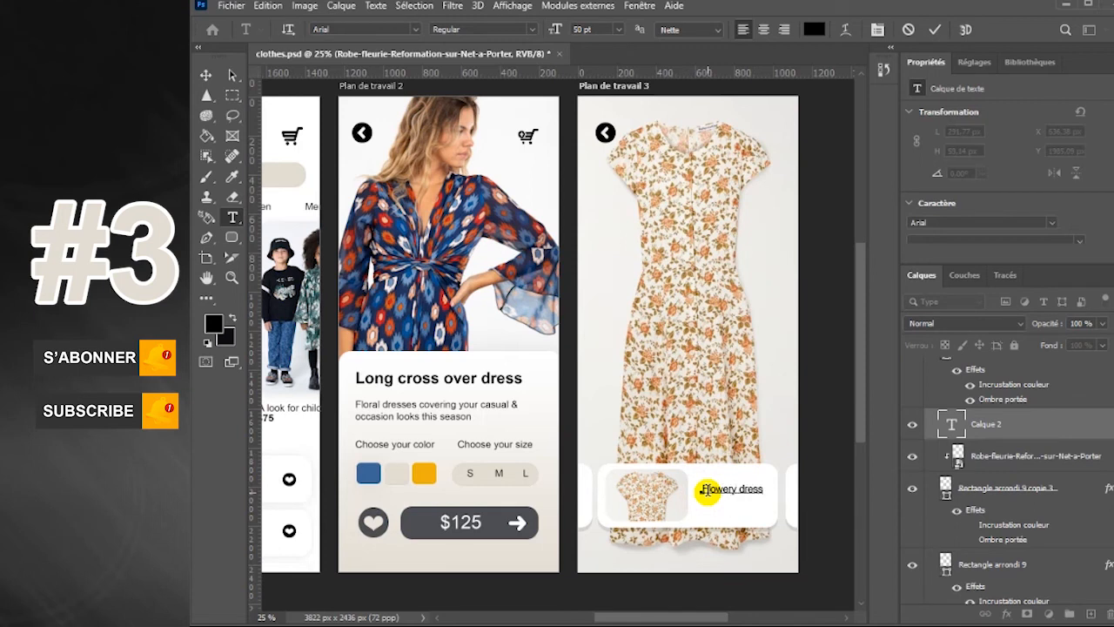
# Move the "Flowery dress" title up beside the thumbnail, duplicate it just below and change the copy's text to "$90"
pyautogui.click(204, 76)
pyautogui.moveTo(747, 491); pyautogui.dragTo(666, 492)
pyautogui.click(231, 220)
pyautogui.click(670, 504)
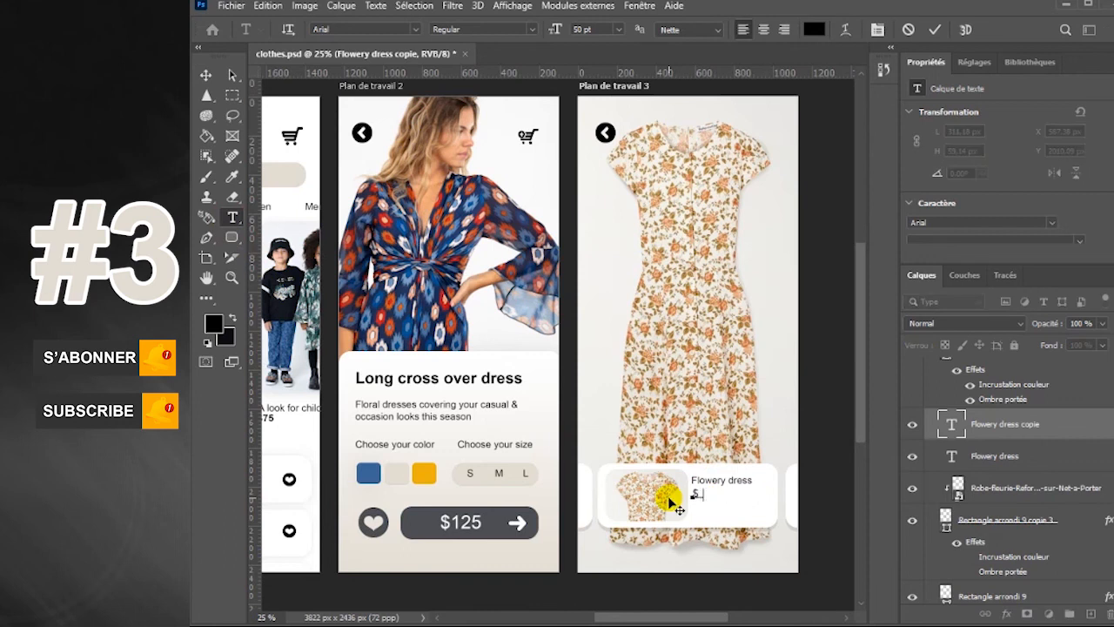
pyautogui.click(207, 76)
pyautogui.click(728, 495)
# Draw a circled heart custom shape from the circle-web-shapes-Shapes4FREE set, about 109 px wide, in the card's lower-right corner
pyautogui.rightClick(235, 238)
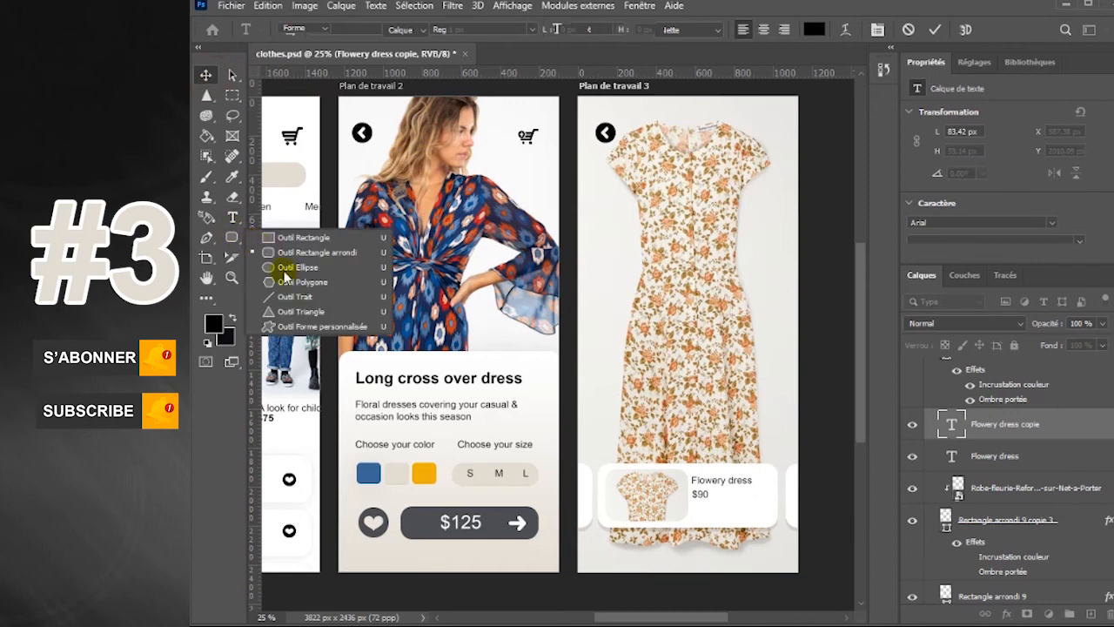
pyautogui.click(302, 327)
pyautogui.click(820, 30)
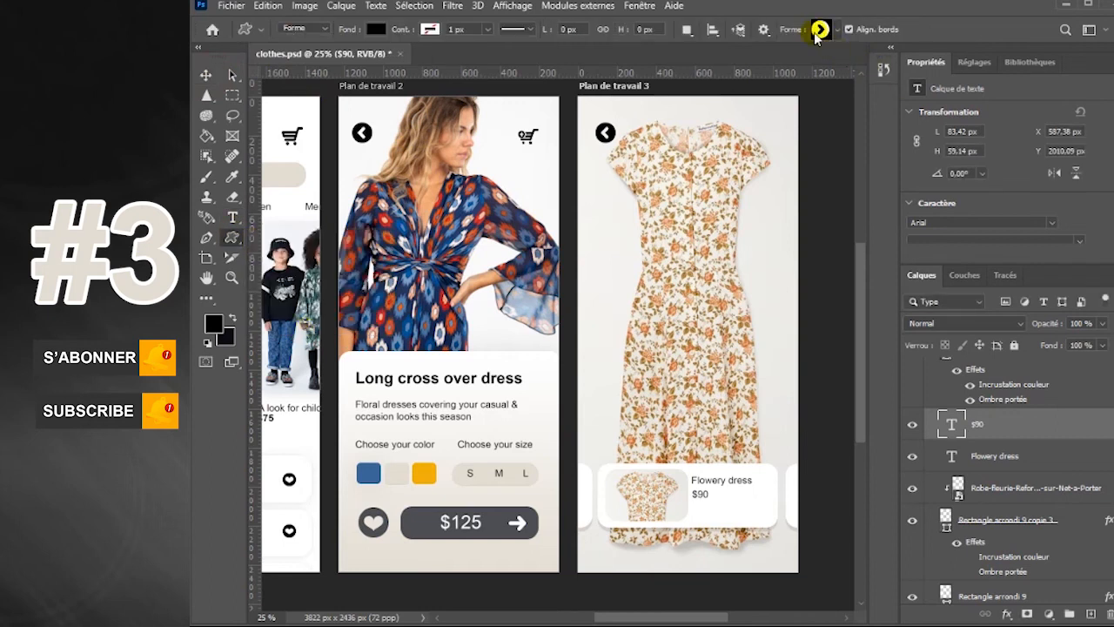
pyautogui.click(836, 32)
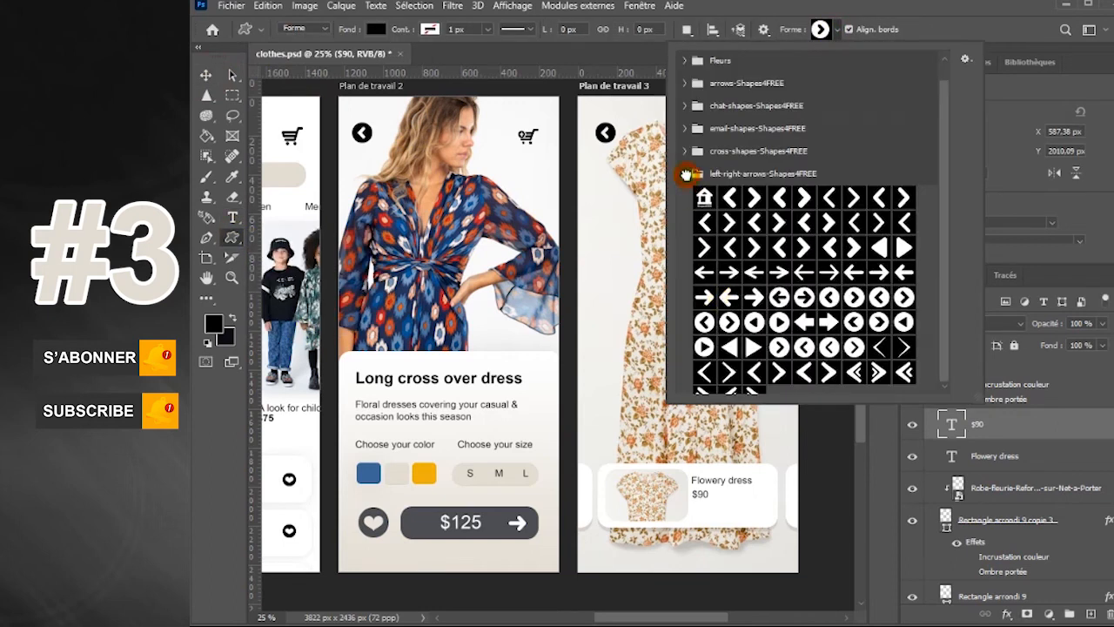
pyautogui.click(687, 175)
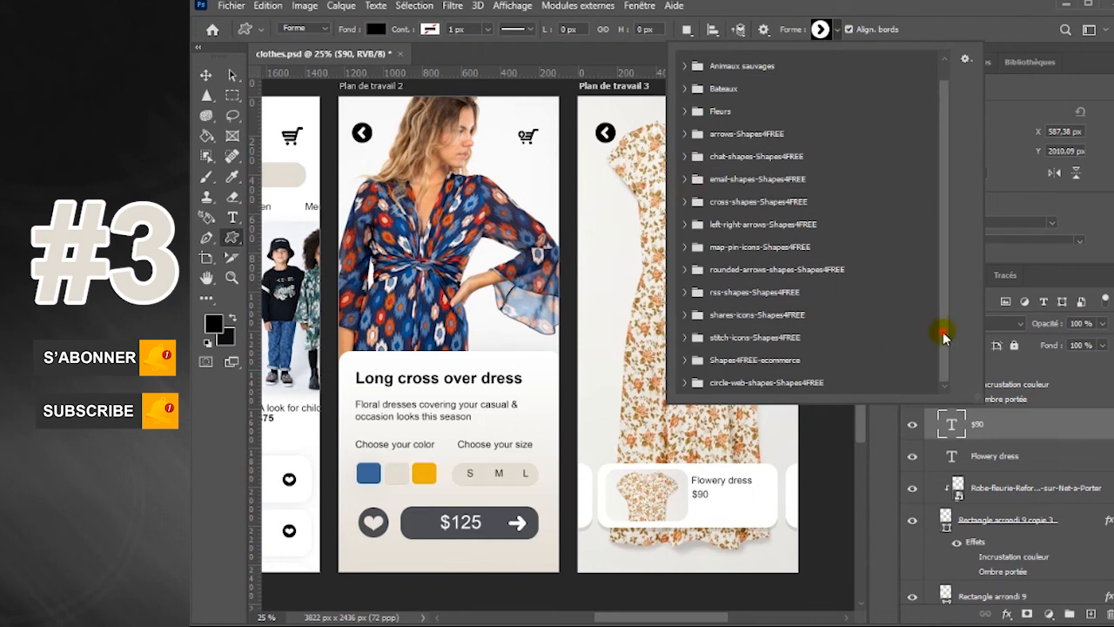
pyautogui.click(685, 383)
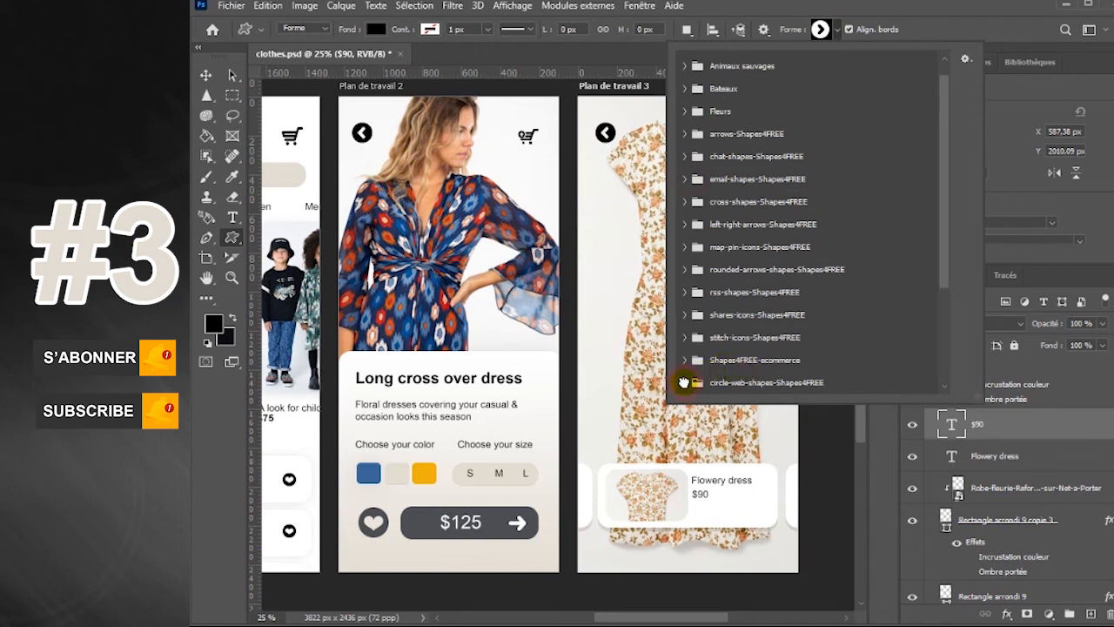
pyautogui.moveTo(950, 233); pyautogui.dragTo(940, 287)
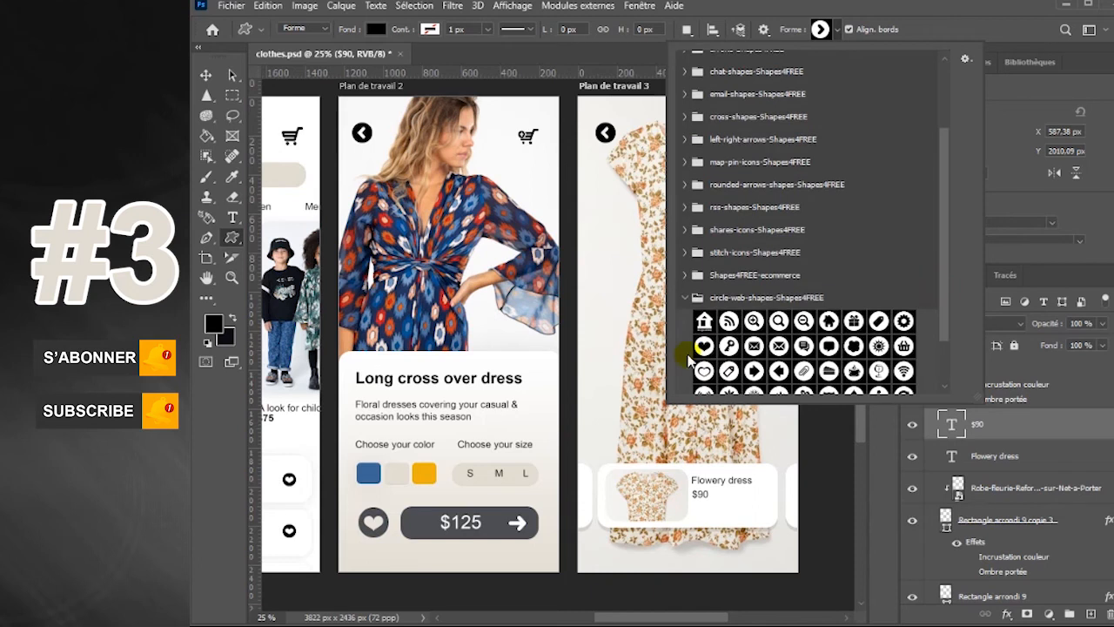
pyautogui.click(704, 346)
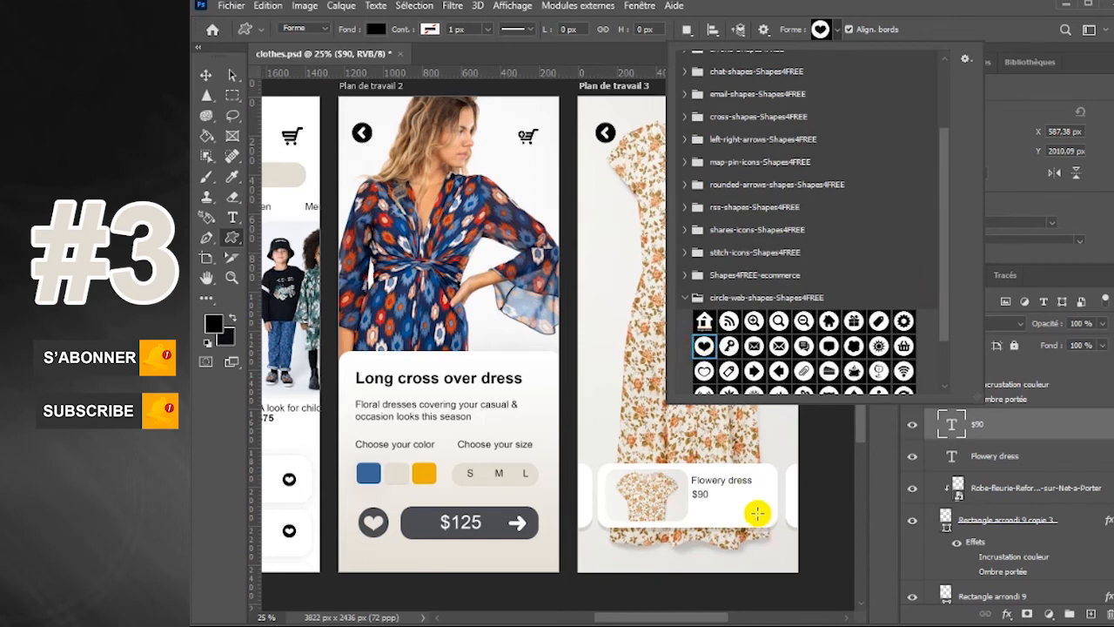
pyautogui.click(757, 503)
pyautogui.moveTo(754, 505); pyautogui.dragTo(770, 523)
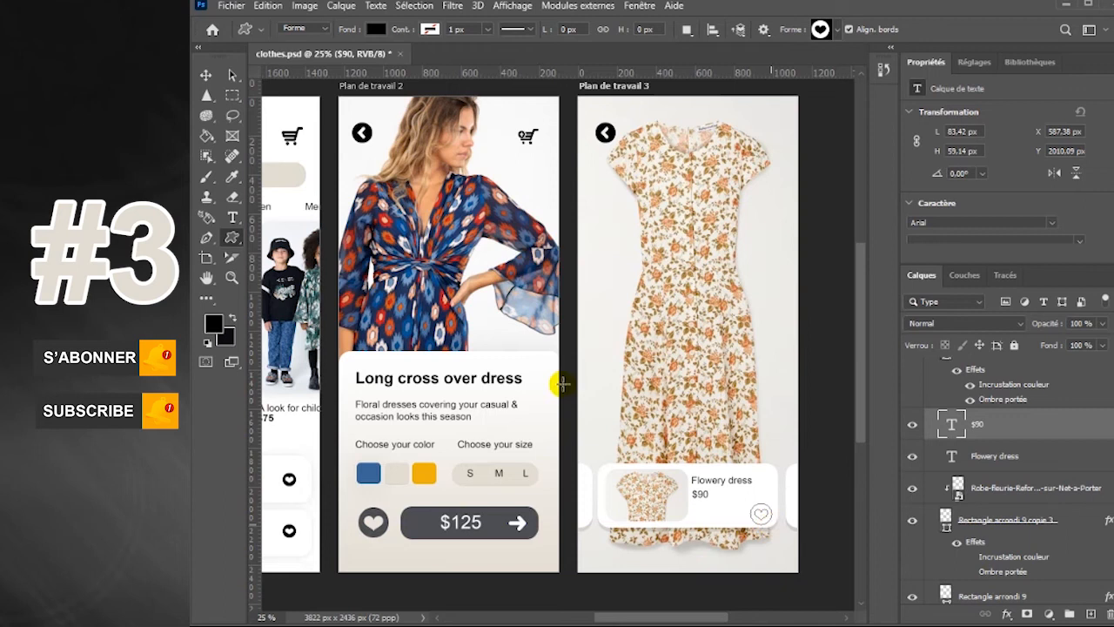
pyautogui.click(205, 79)
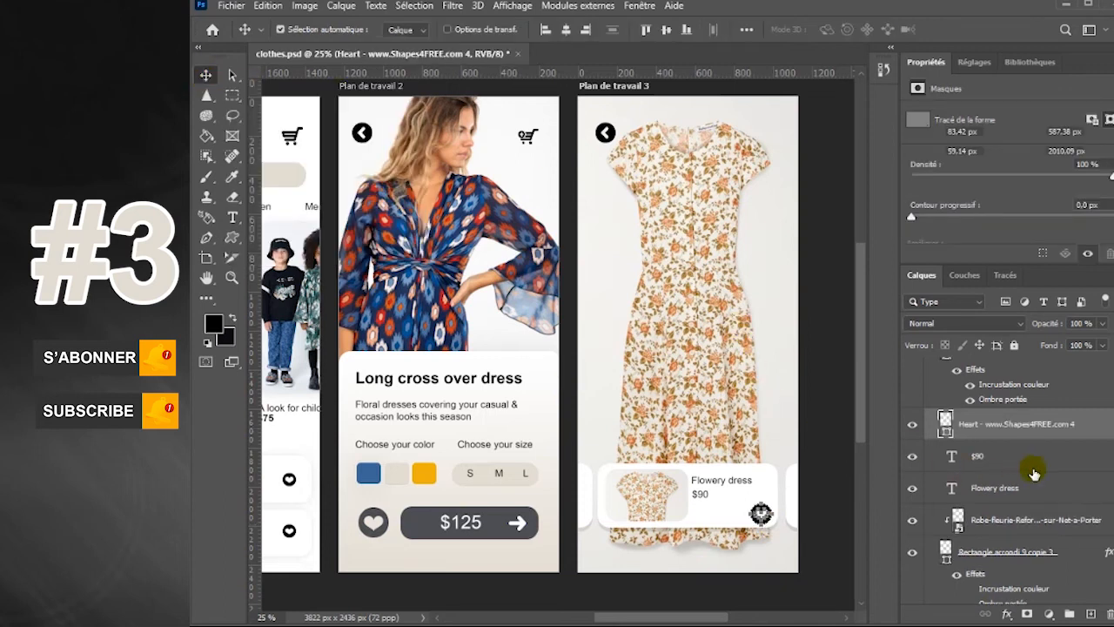
pyautogui.click(983, 456)
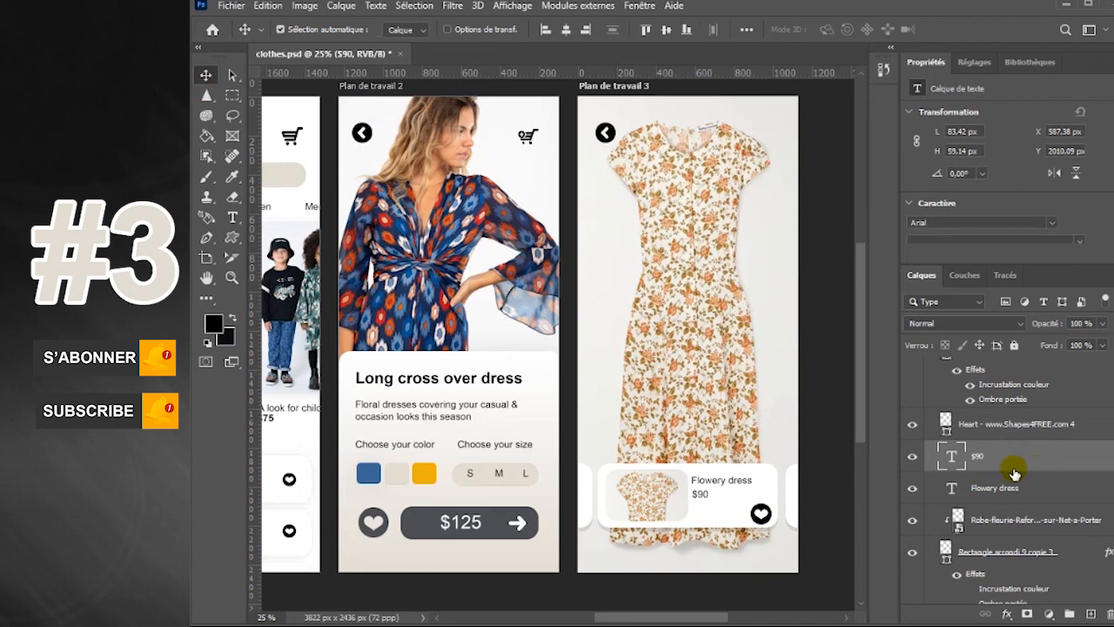
pyautogui.click(975, 433)
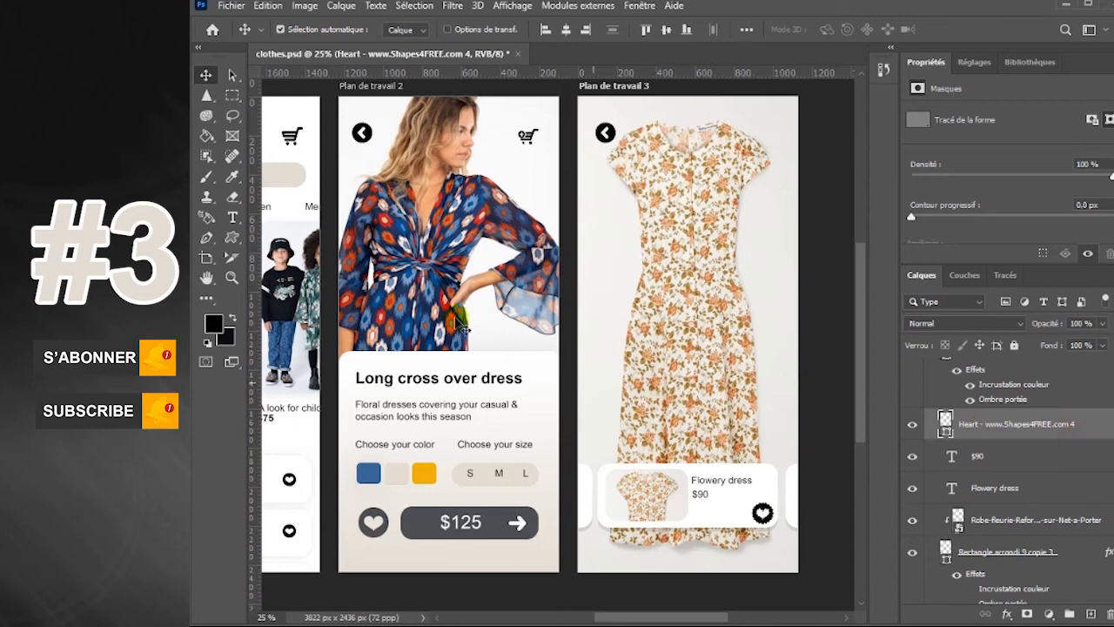
# Set the card's $90 price text to 75 pt and Bold
pyautogui.click(233, 217)
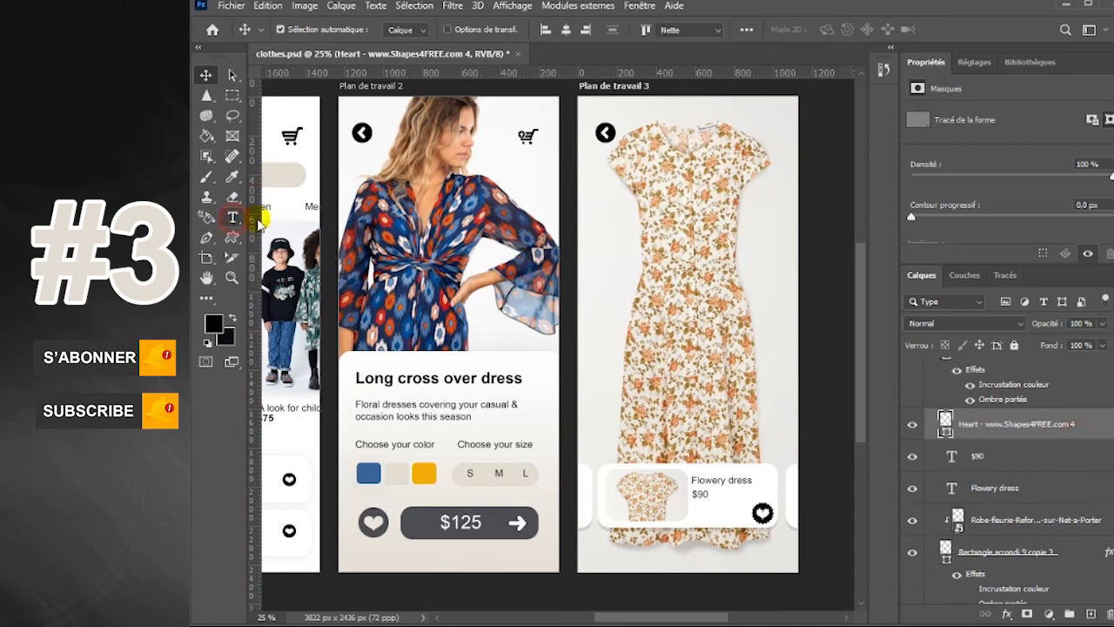
pyautogui.click(701, 494)
pyautogui.moveTo(693, 495); pyautogui.dragTo(678, 495)
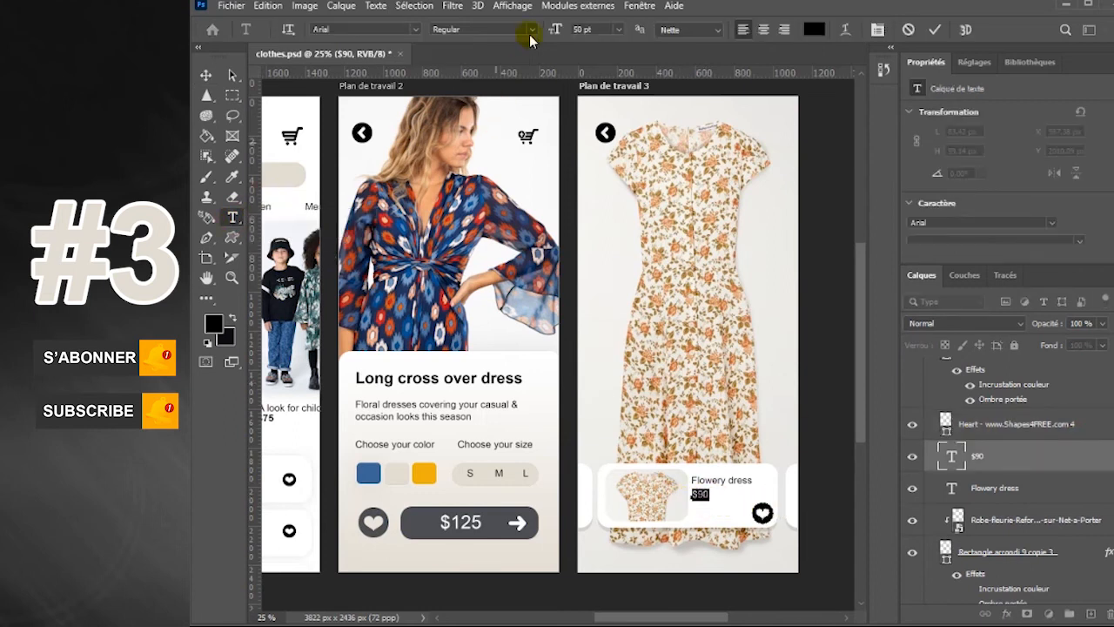
pyautogui.click(583, 29)
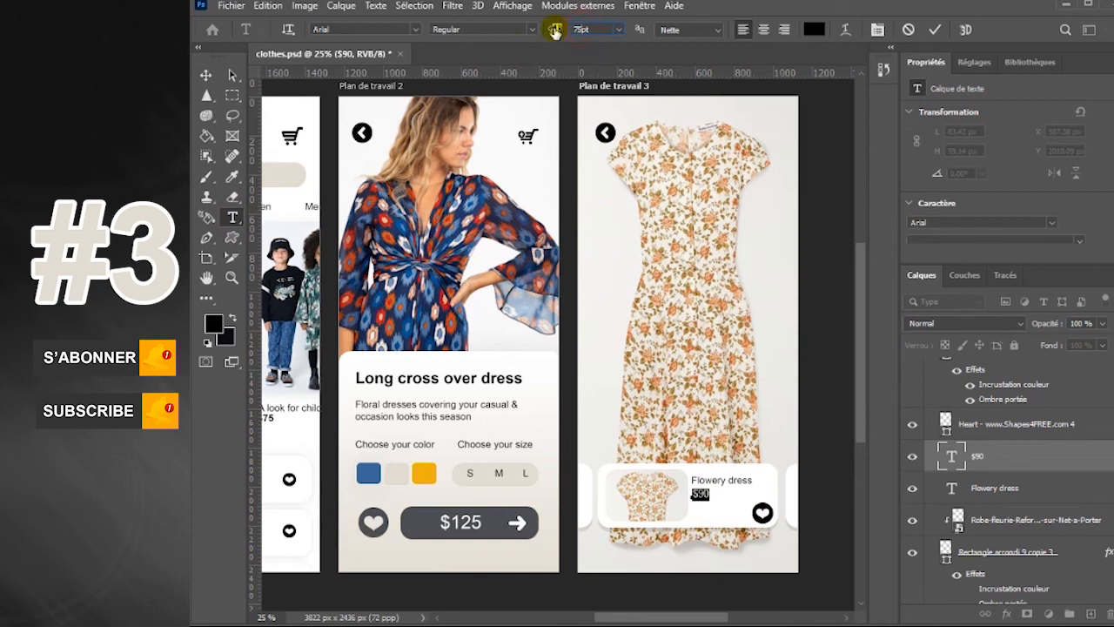
pyautogui.write('75pt')
pyautogui.press('Return')
pyautogui.click(533, 30)
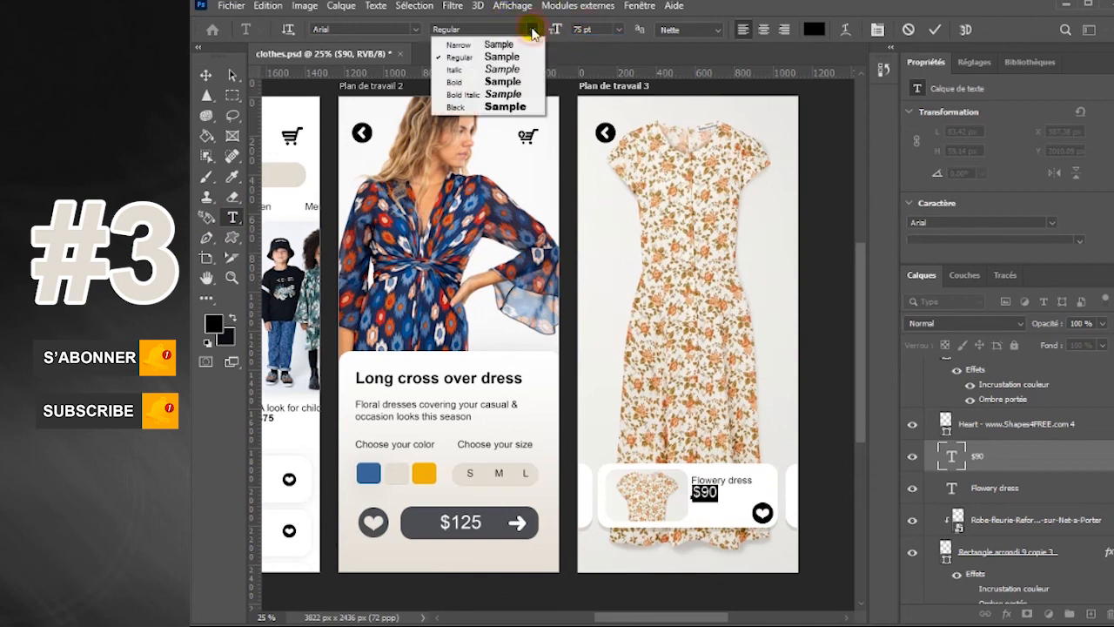
pyautogui.click(456, 81)
pyautogui.click(204, 77)
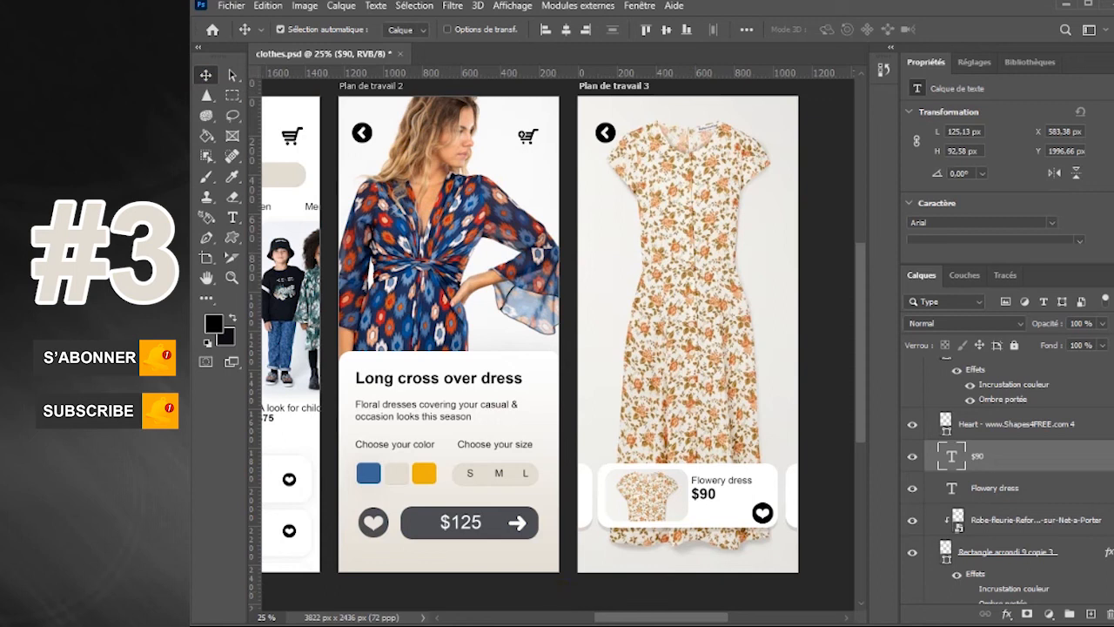
# Hide the Properties panel and collapse the Plan de travail 3 artboard in the layer list
pyautogui.click(637, 7)
pyautogui.click(686, 453)
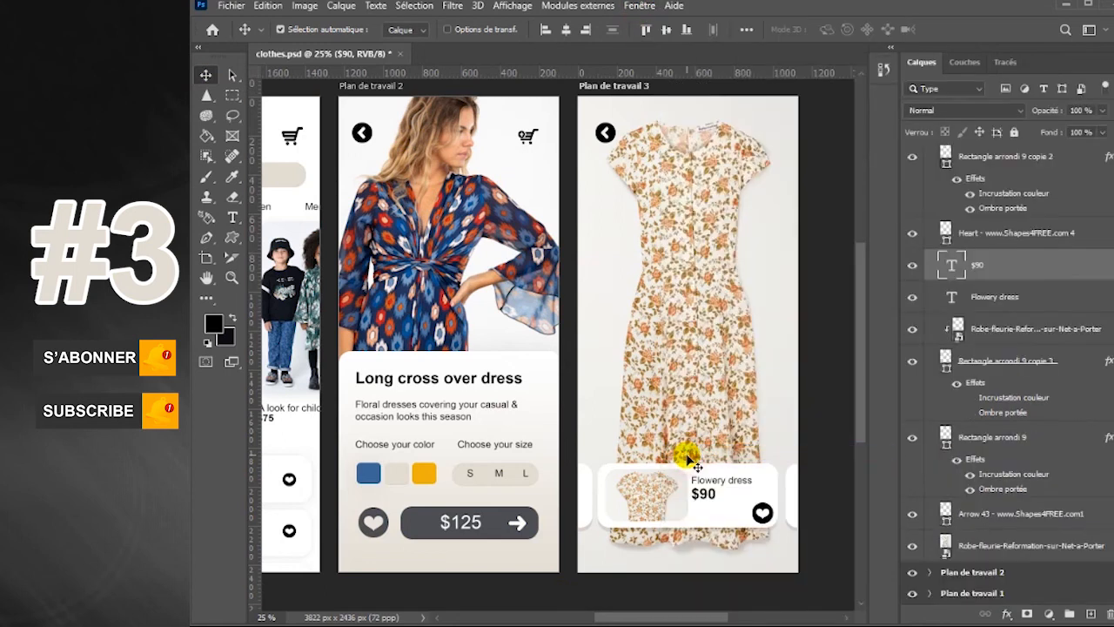
pyautogui.scroll(2, 1108, 262)
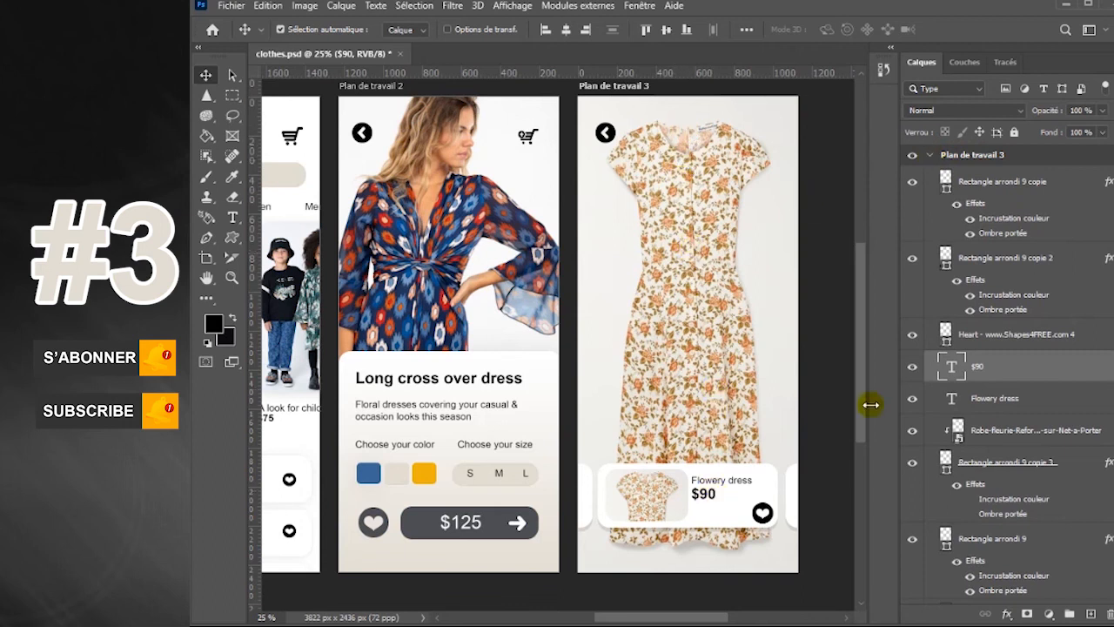
pyautogui.click(930, 155)
# Deselect all layers, toggle the third artboard's visibility off and back on, and save clothes.psd
pyautogui.moveTo(716, 616); pyautogui.dragTo(702, 617)
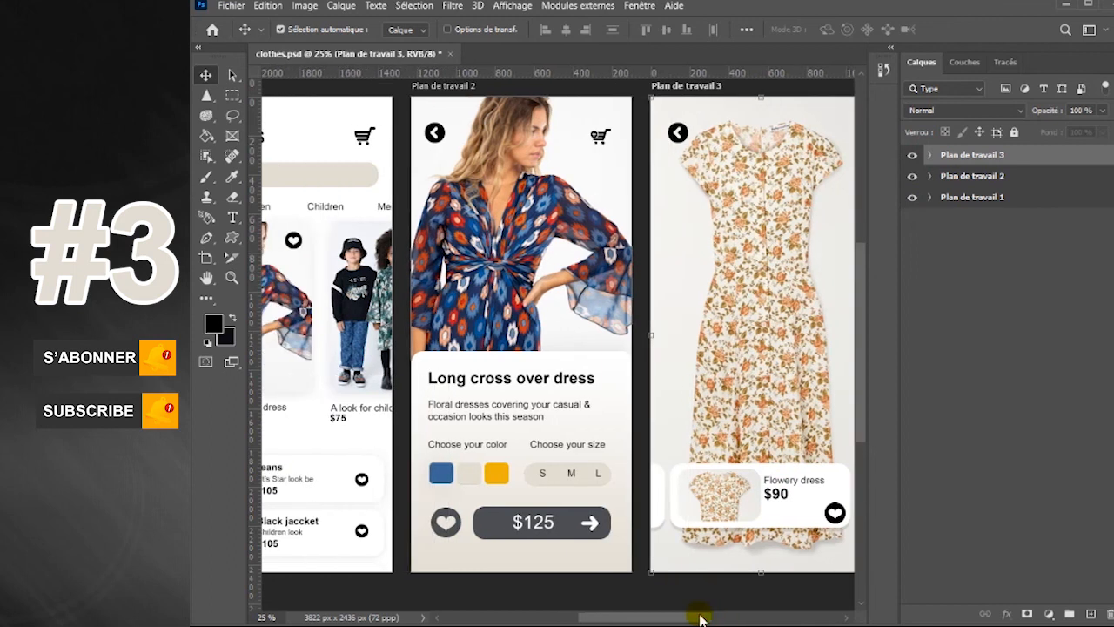
pyautogui.hotkey('ctrl', '-')
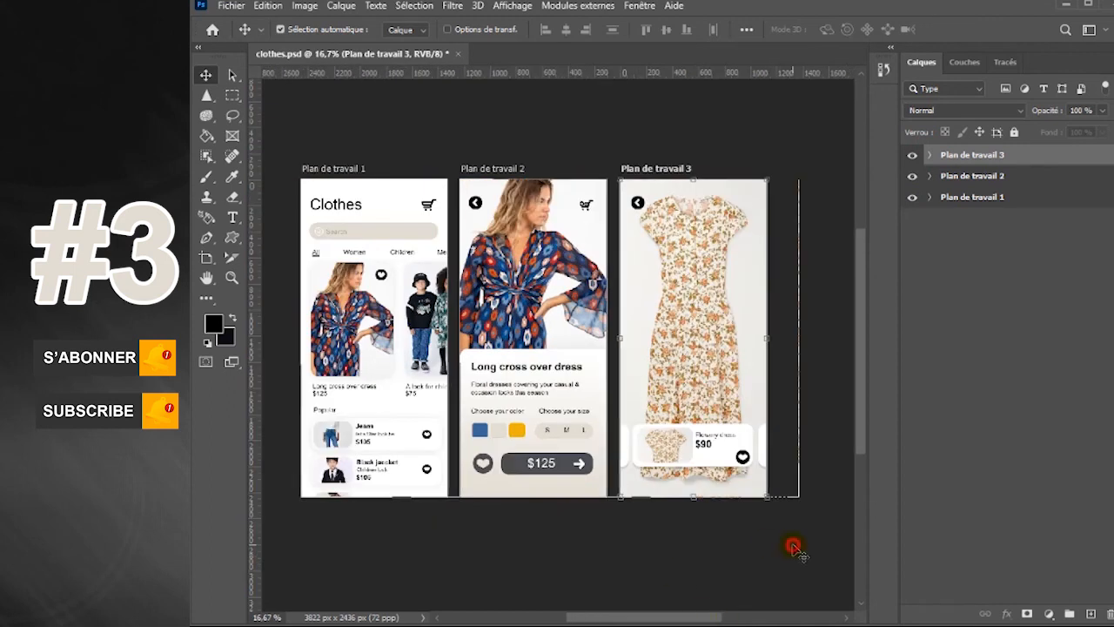
pyautogui.click(960, 339)
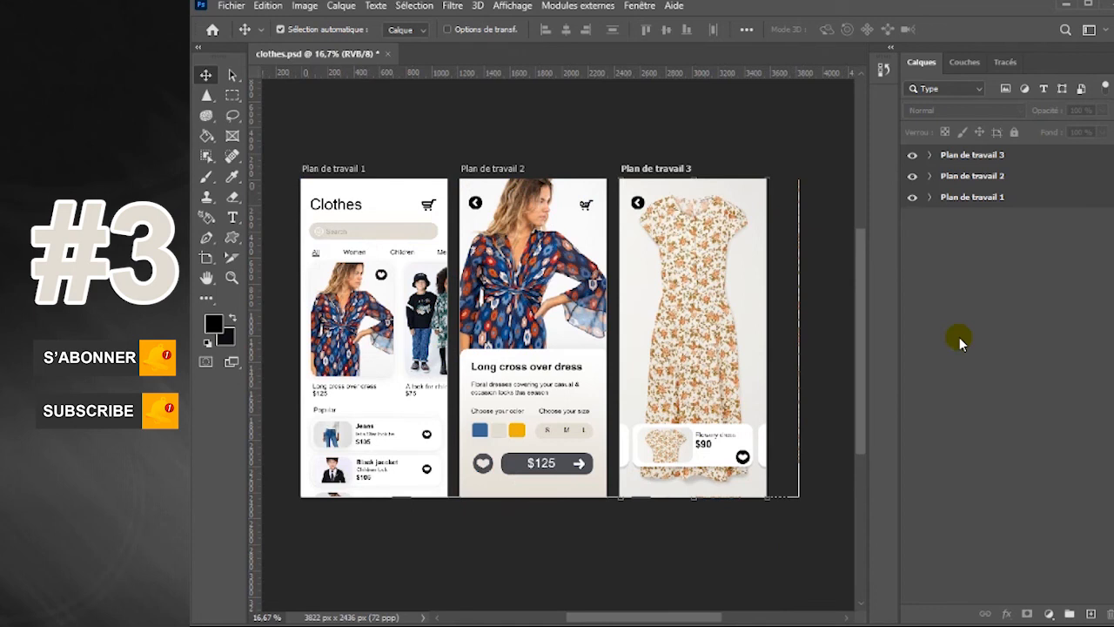
pyautogui.click(913, 156)
pyautogui.click(913, 157)
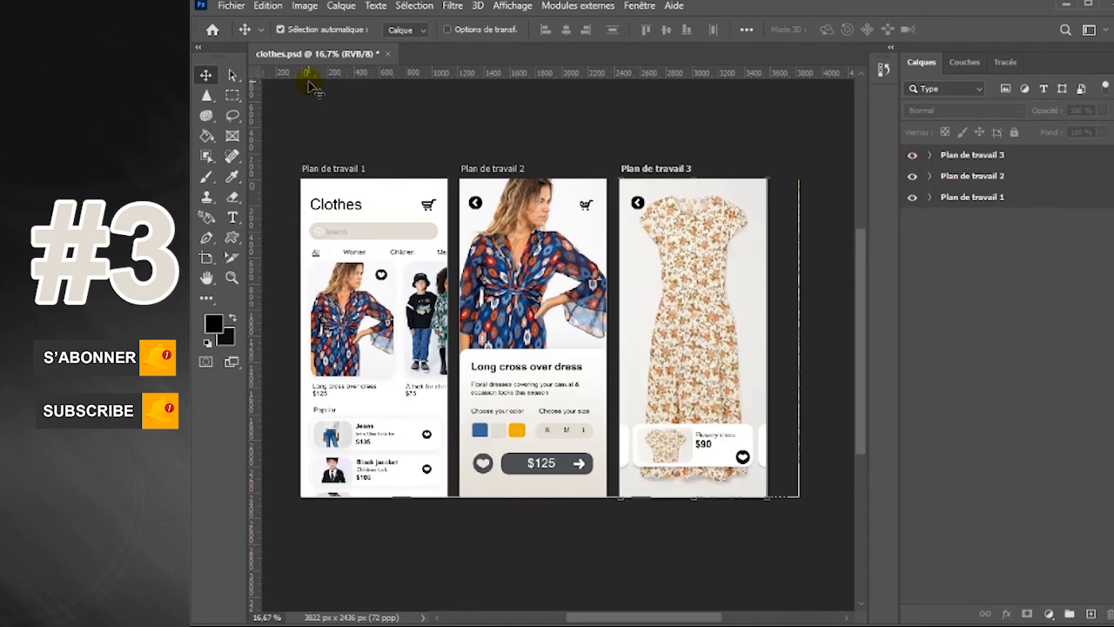
pyautogui.click(231, 5)
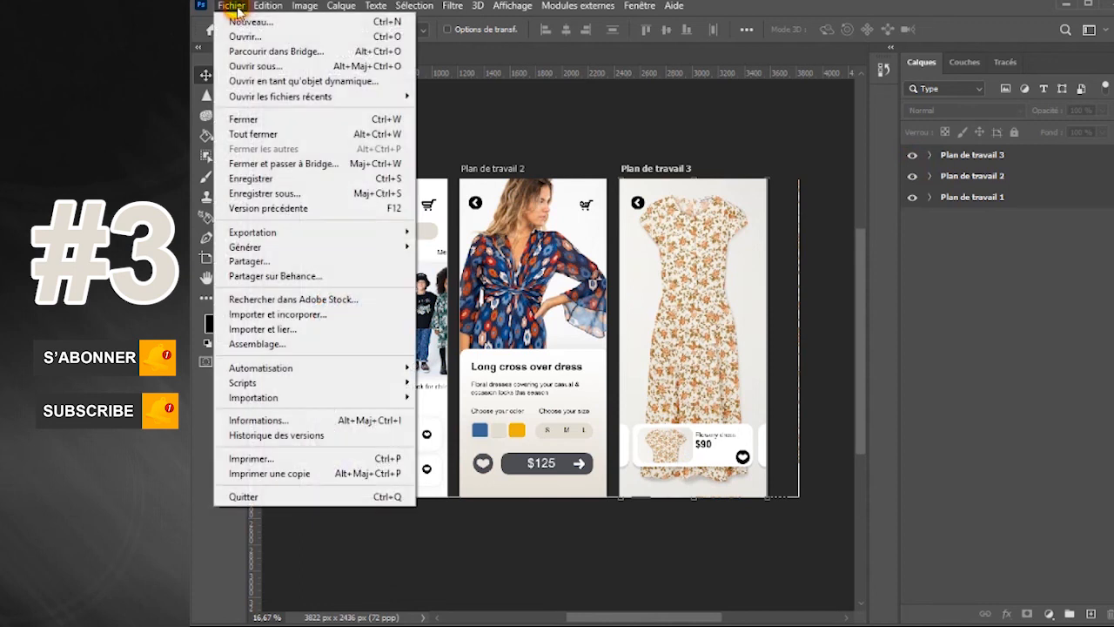
pyautogui.click(252, 179)
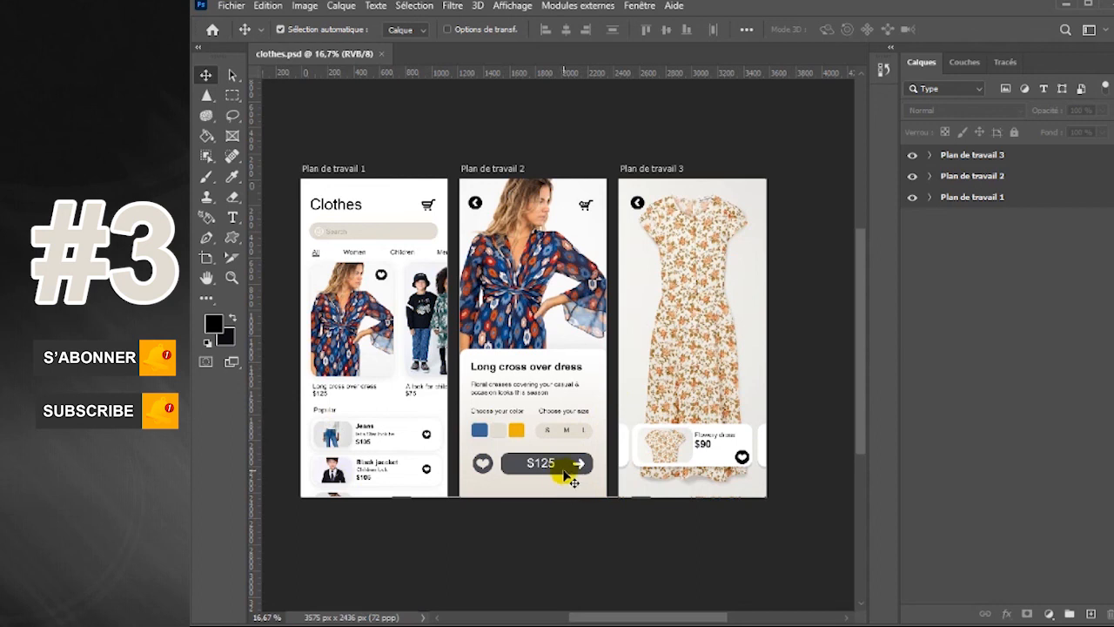
# Select the $125 button's rounded rectangle on the second artboard and toggle its visibility off and back on to check it
pyautogui.hotkey('ctrl', '+')
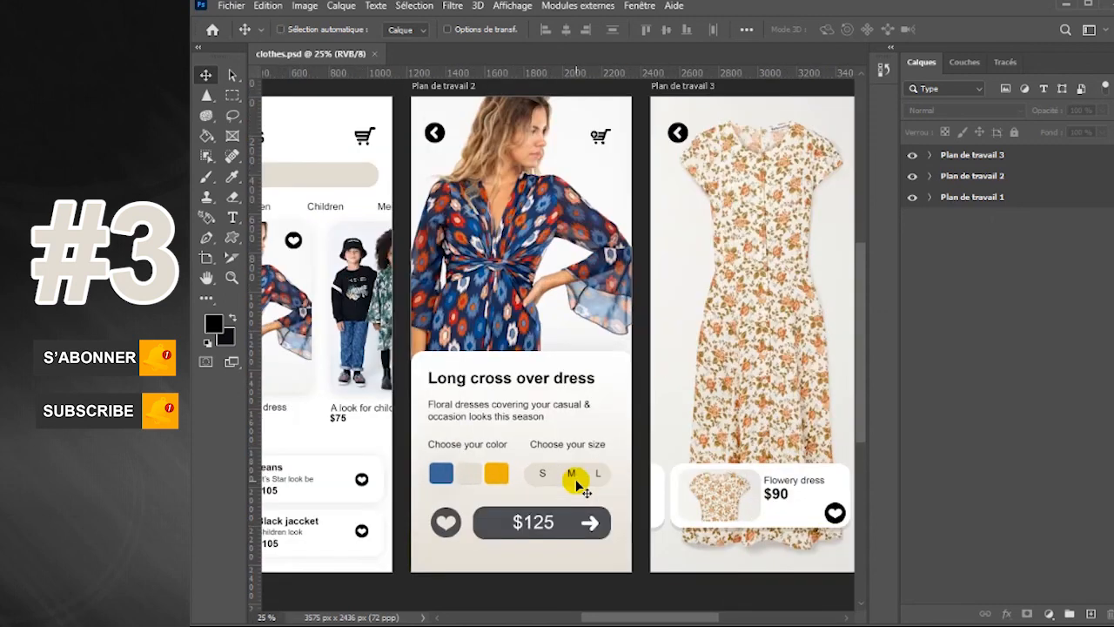
pyautogui.hotkey('ctrl', '-')
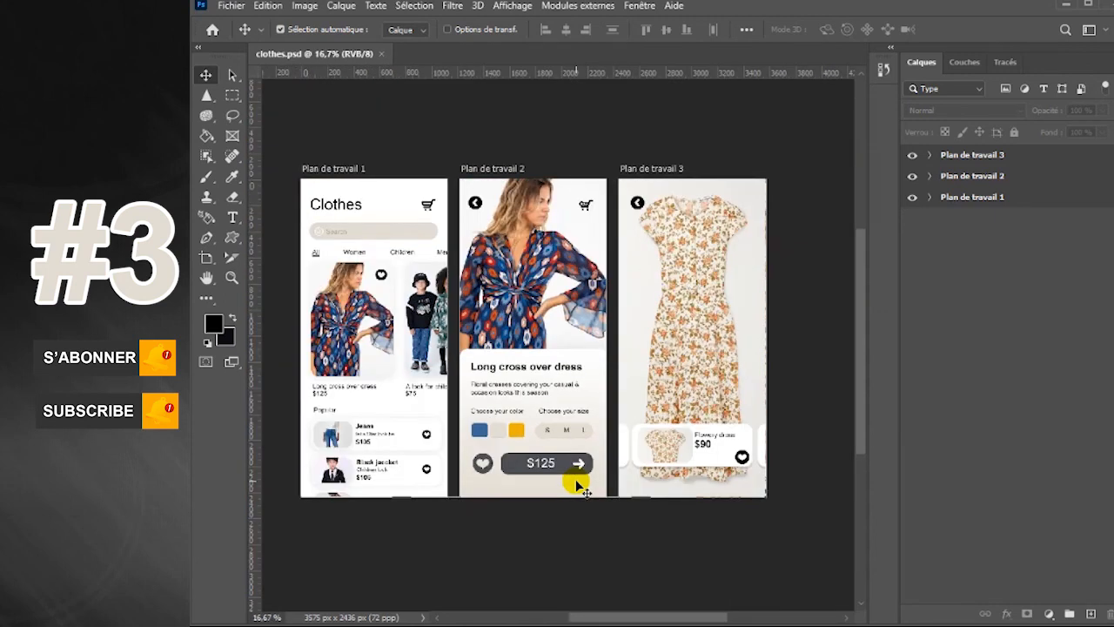
pyautogui.click(574, 470)
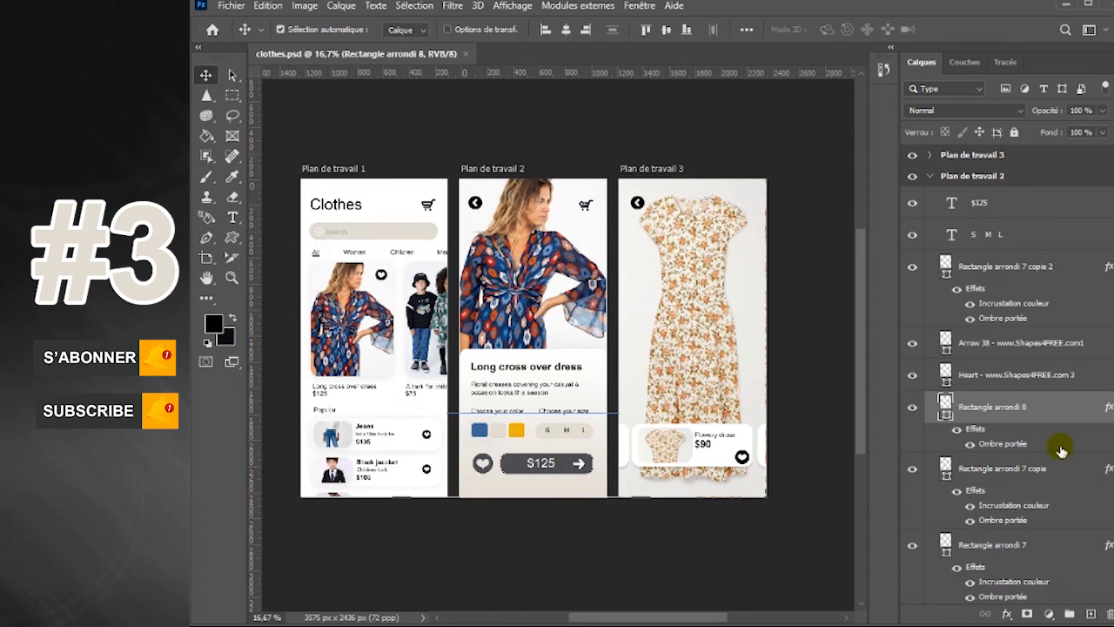
pyautogui.click(911, 408)
pyautogui.click(910, 410)
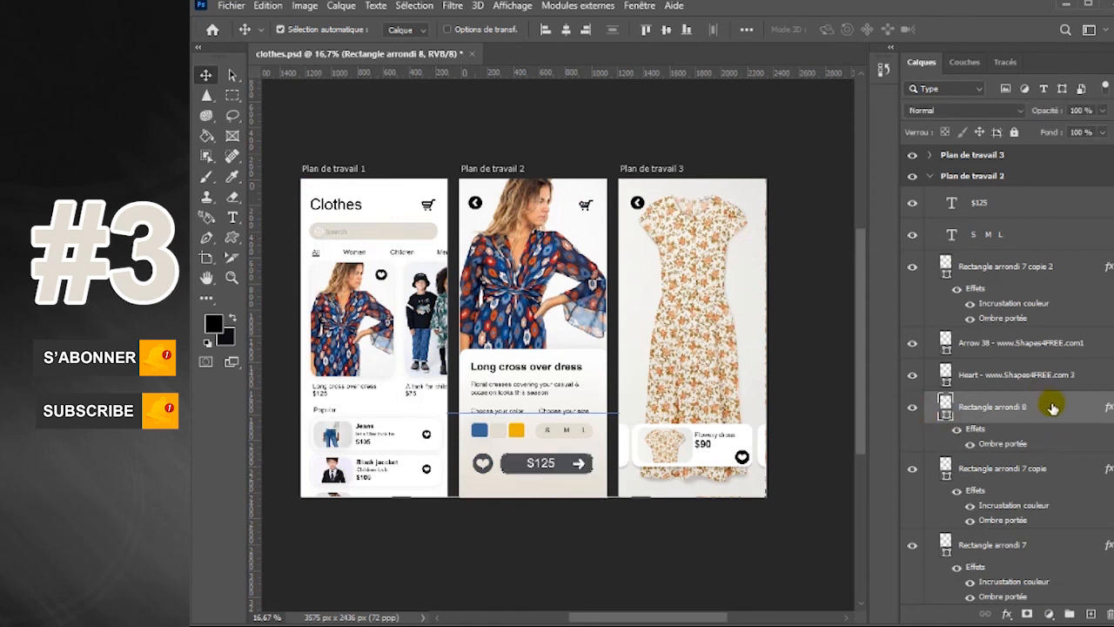
pyautogui.click(911, 407)
pyautogui.click(911, 406)
# Add a Color Overlay to the $125 button's rounded rectangle layer style and open the overlay colour for editing
pyautogui.click(1054, 407)
pyautogui.doubleClick(1054, 407)
pyautogui.click(502, 289)
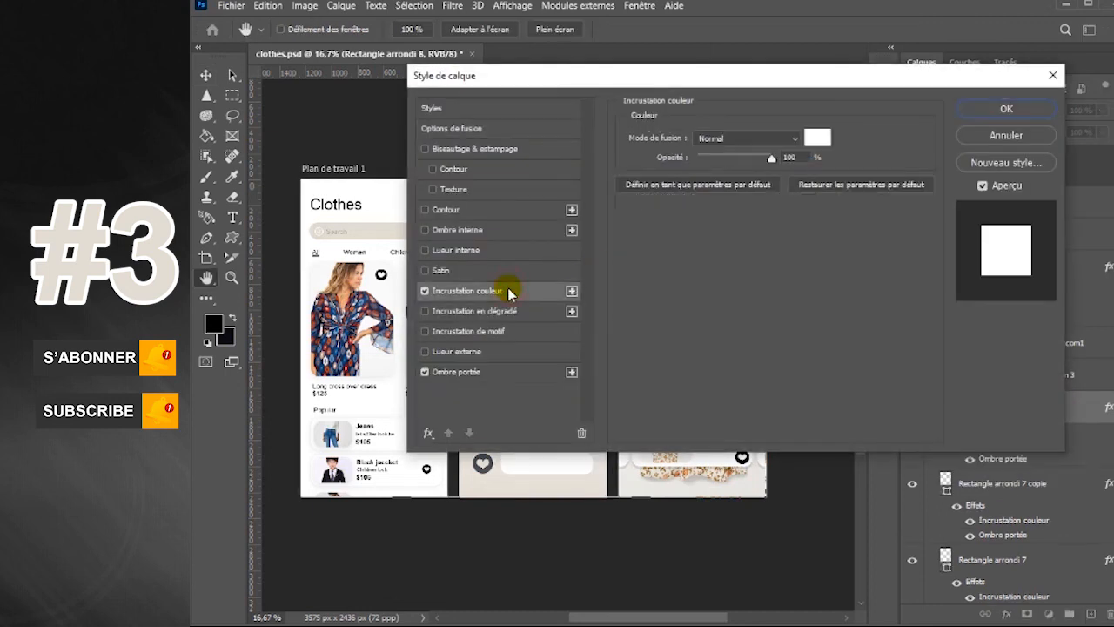
pyautogui.moveTo(715, 71); pyautogui.dragTo(902, 44)
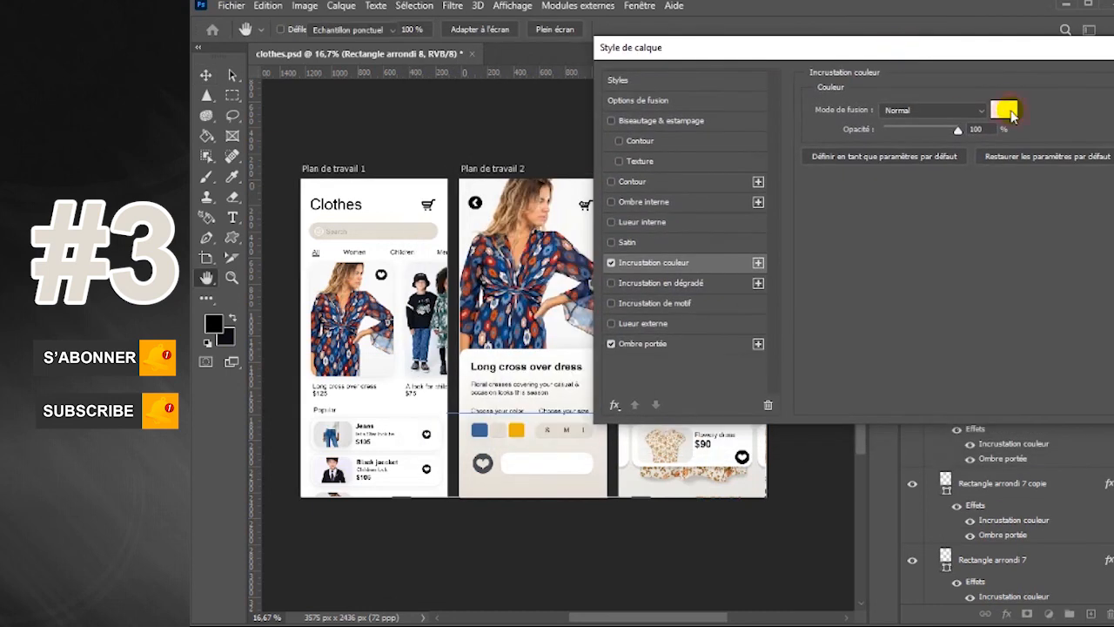
pyautogui.click(1004, 110)
# Try overlay colours sampled from the design: yellow ecb00e, the floral dress's orange c76b38 and the search bar's beige e3ddd2
pyautogui.click(517, 430)
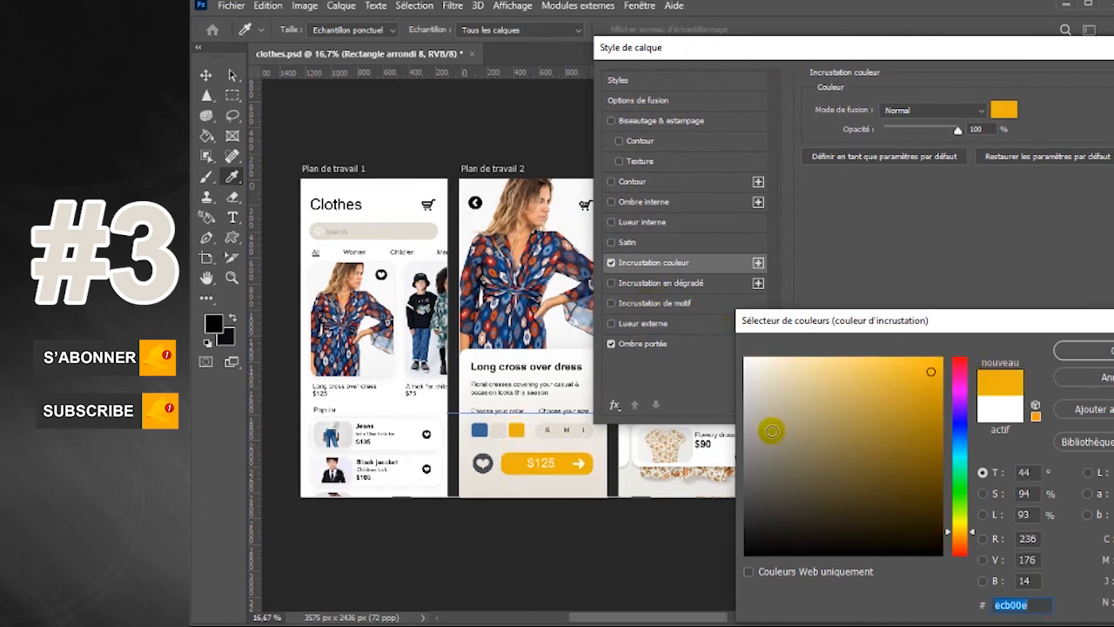
pyautogui.click(677, 470)
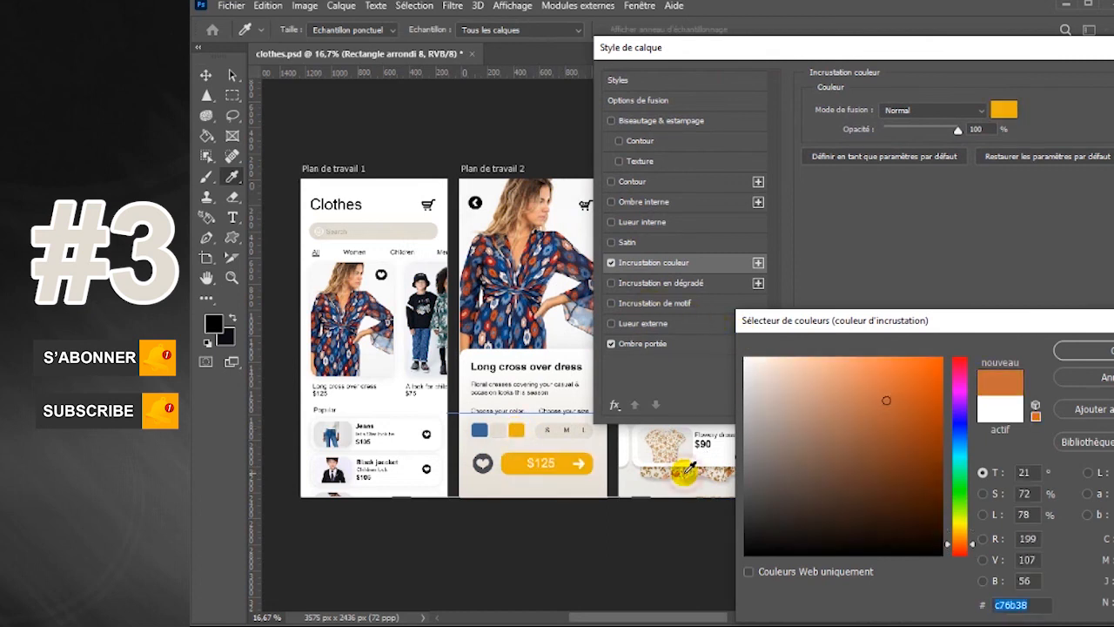
pyautogui.click(415, 231)
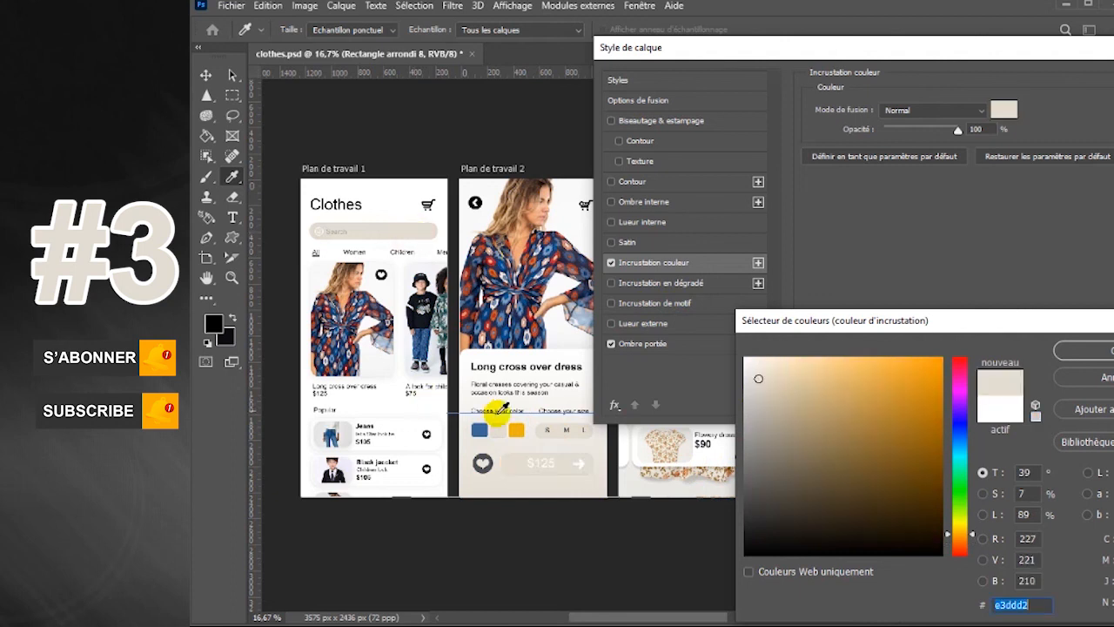
# Set the $125 button's overlay colour to dark grey 4c4e51, sampled from the circled heart beside it
pyautogui.click(481, 460)
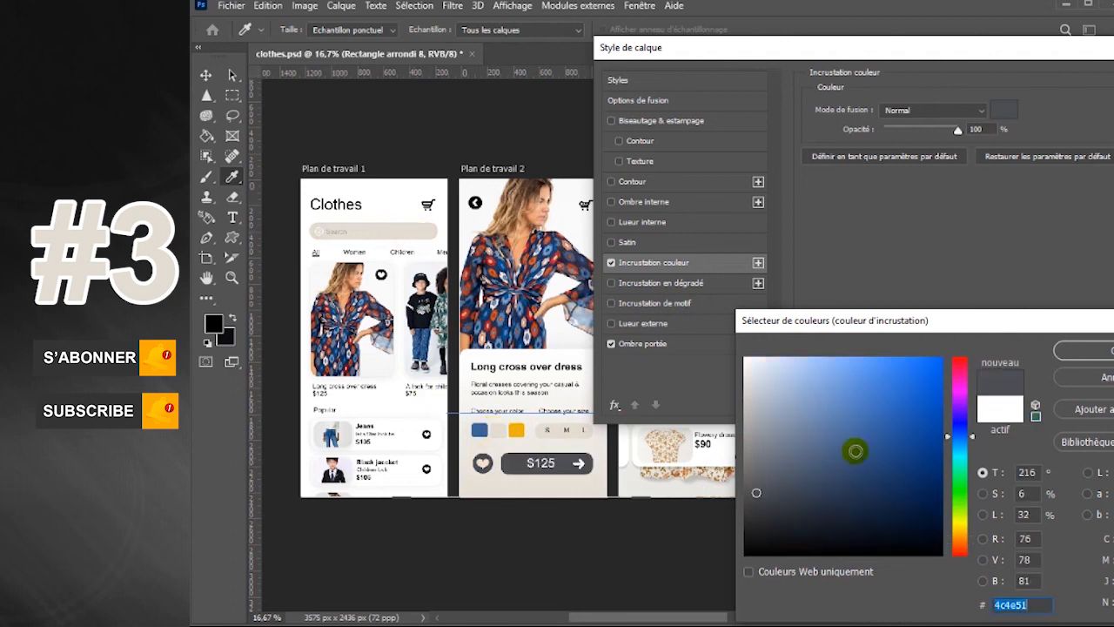
pyautogui.click(1099, 350)
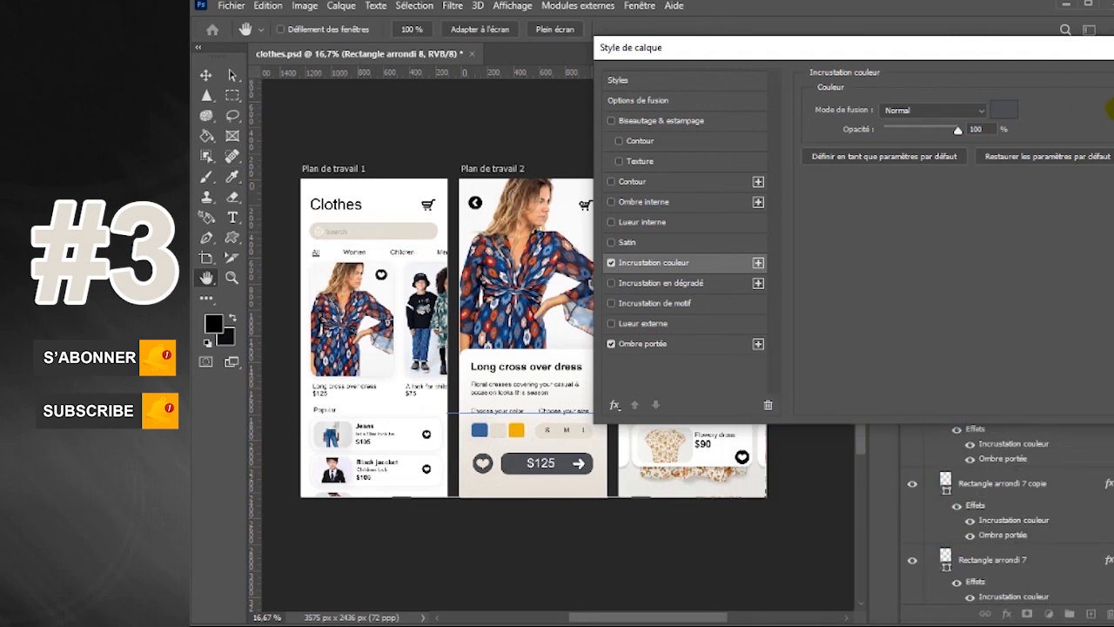